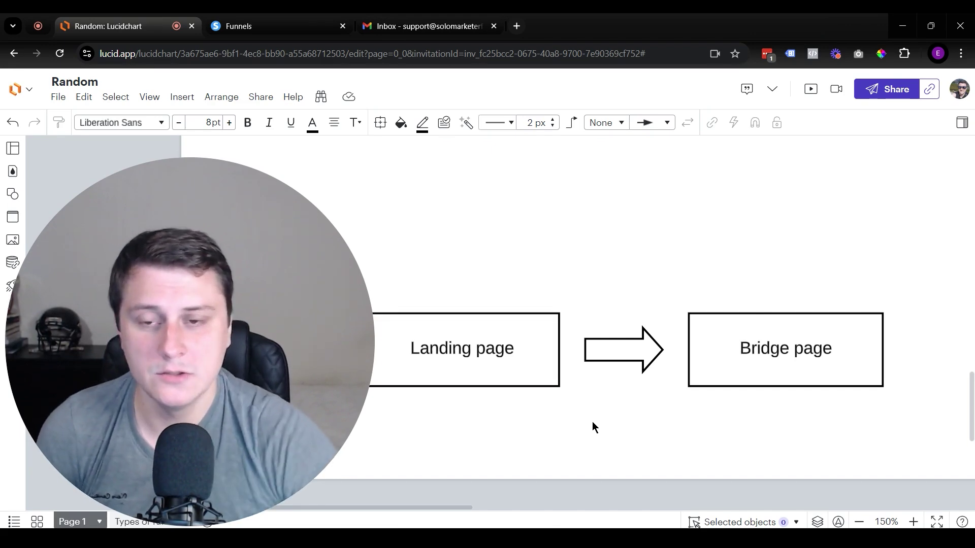
scroll(728, 427, "left", 1)
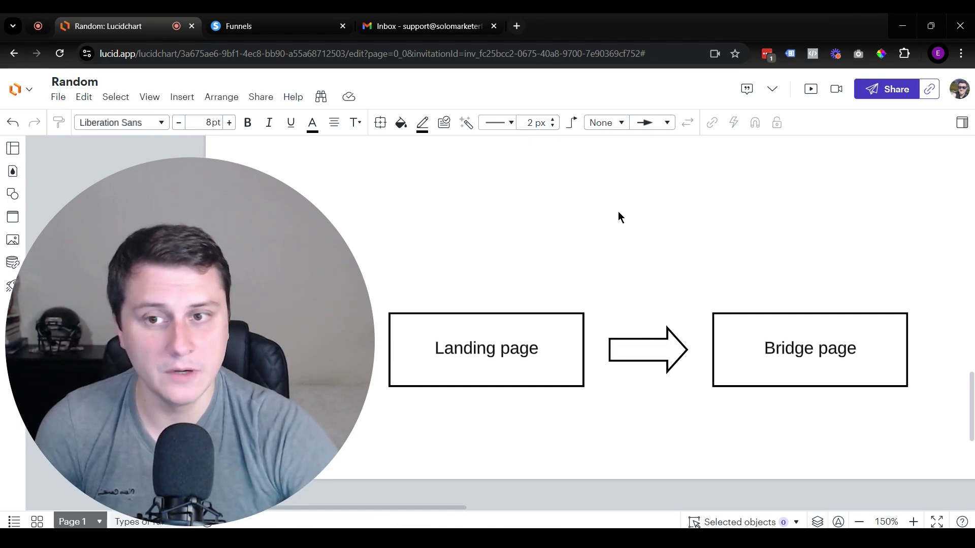
left_click(527, 338)
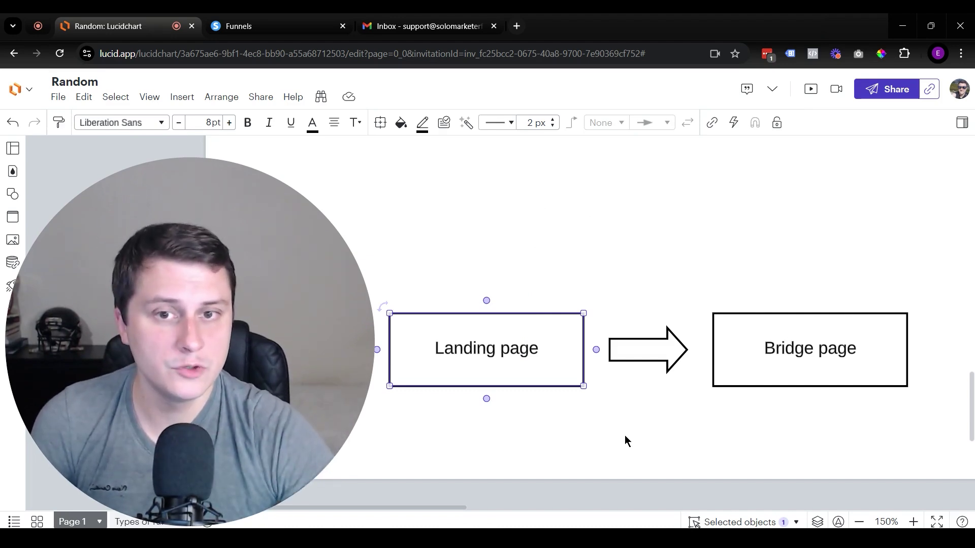
left_click(799, 364)
left_click(864, 446)
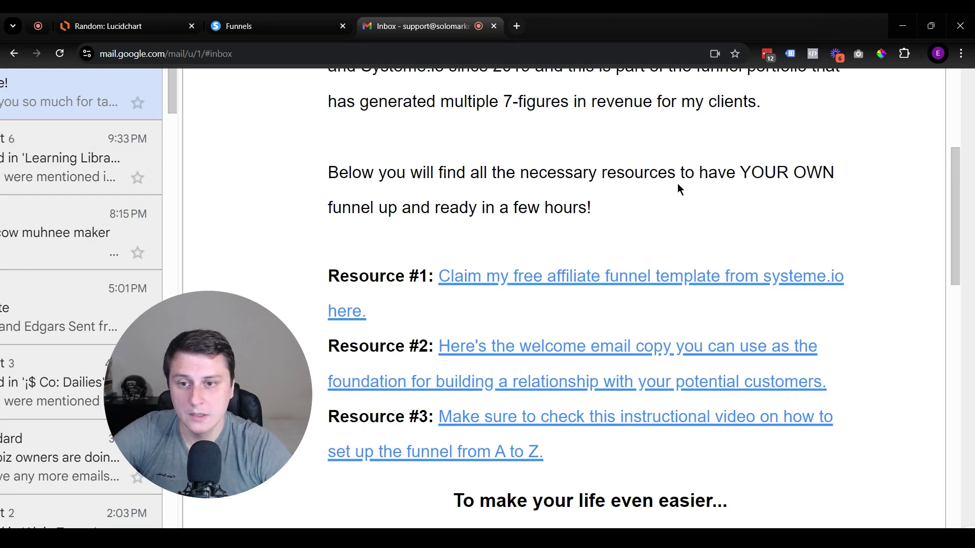
Step: Open the affiliate funnel template and welcome email copy links from the email in new tabs and view the imported funnel and campaign
middle_click(624, 279)
middle_click(624, 350)
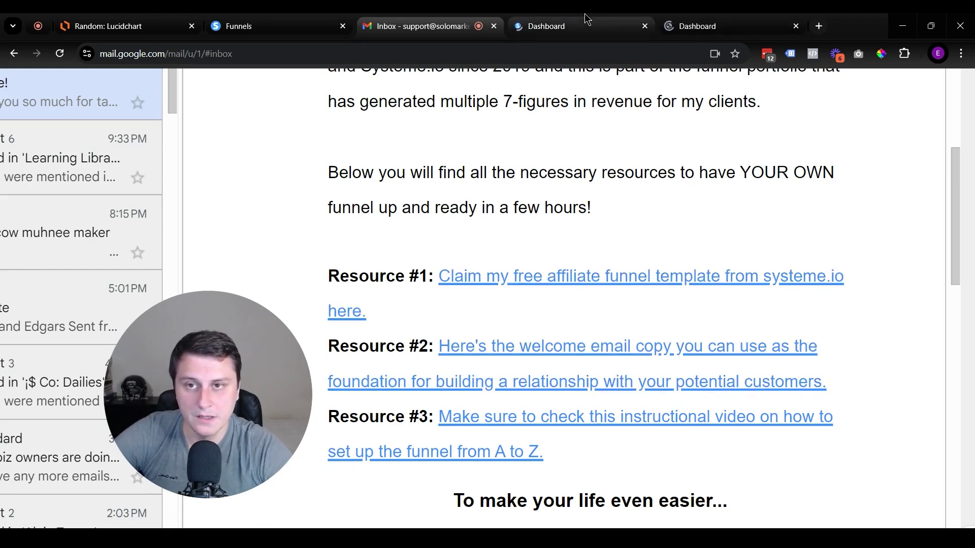
left_click(584, 13)
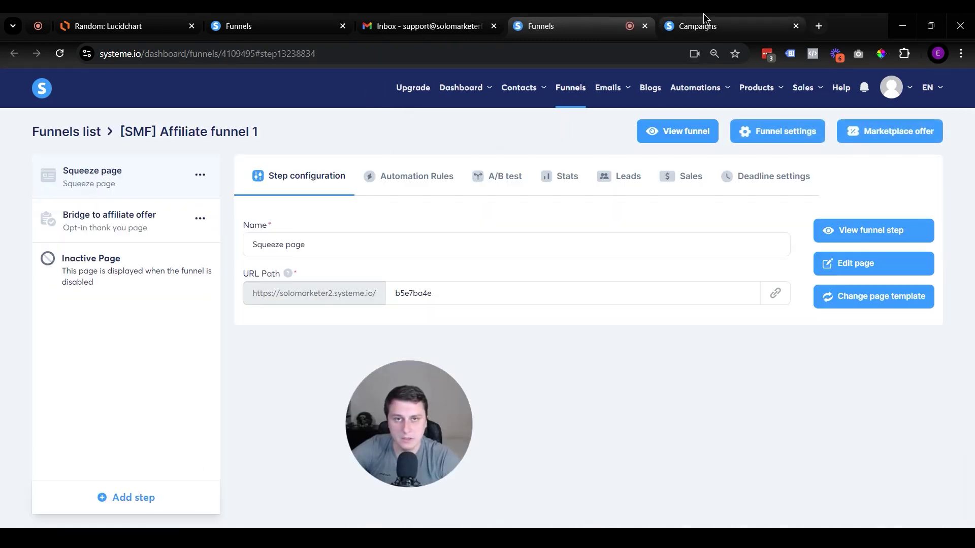
mouse_move(703, 13)
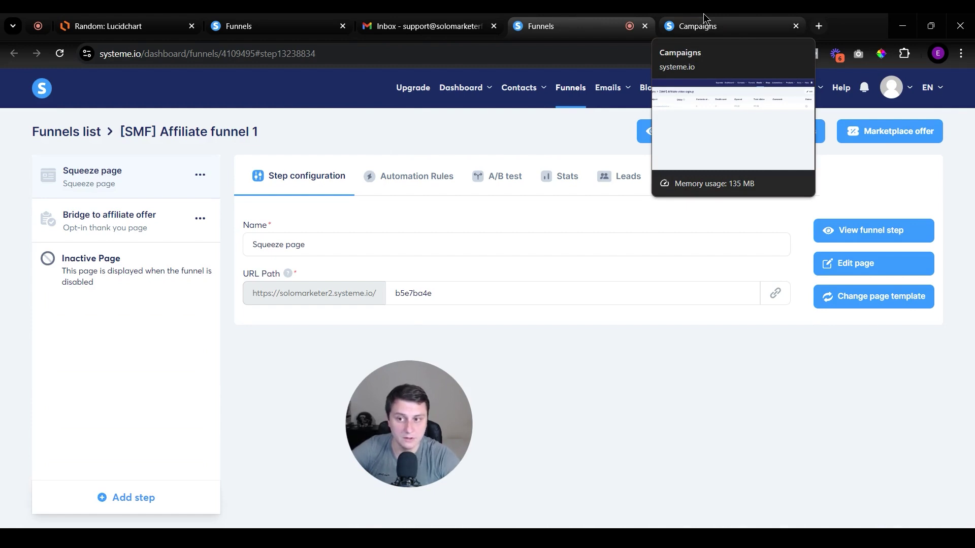
left_click_drag(361, 465, 14, 512)
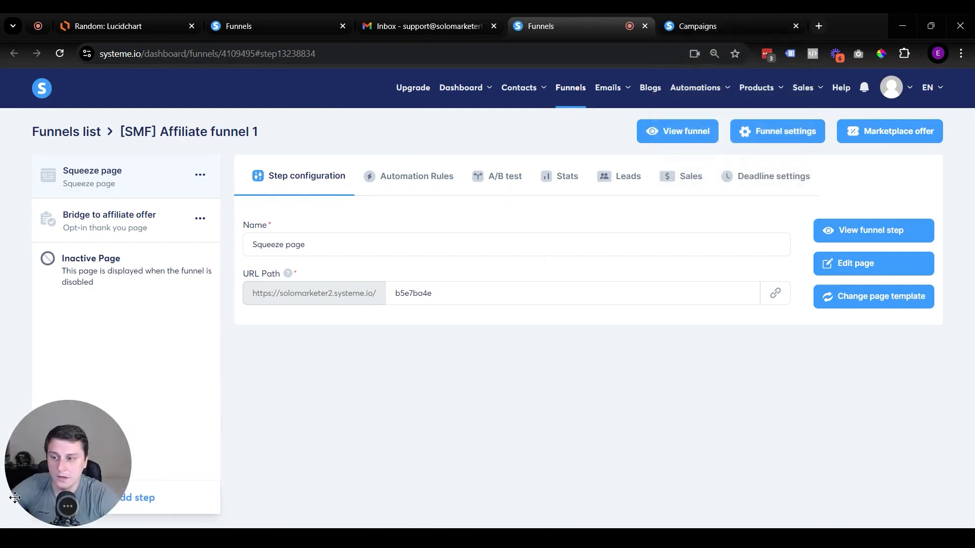
left_click(749, 20)
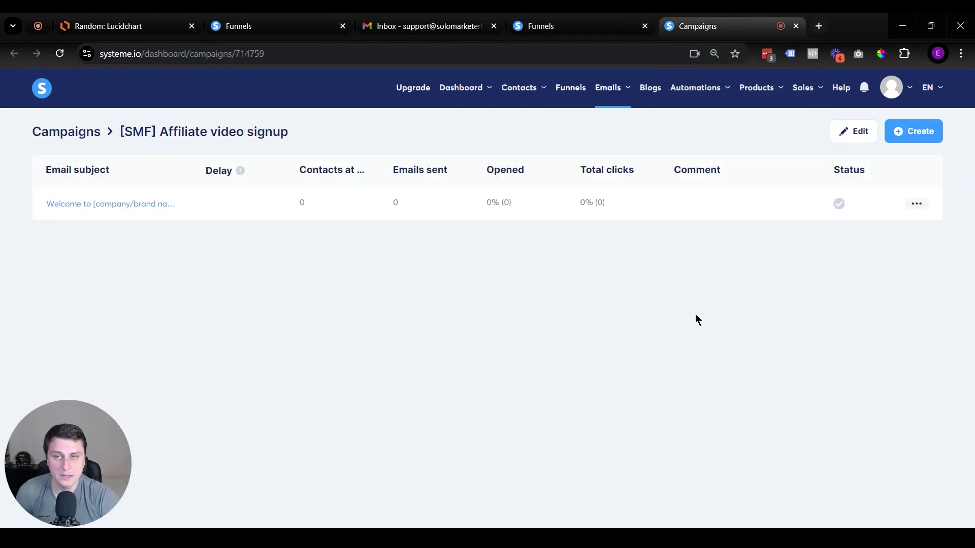
Step: Copy the link of the funnel's squeeze page and open it in a new tab to preview the page
left_click(579, 16)
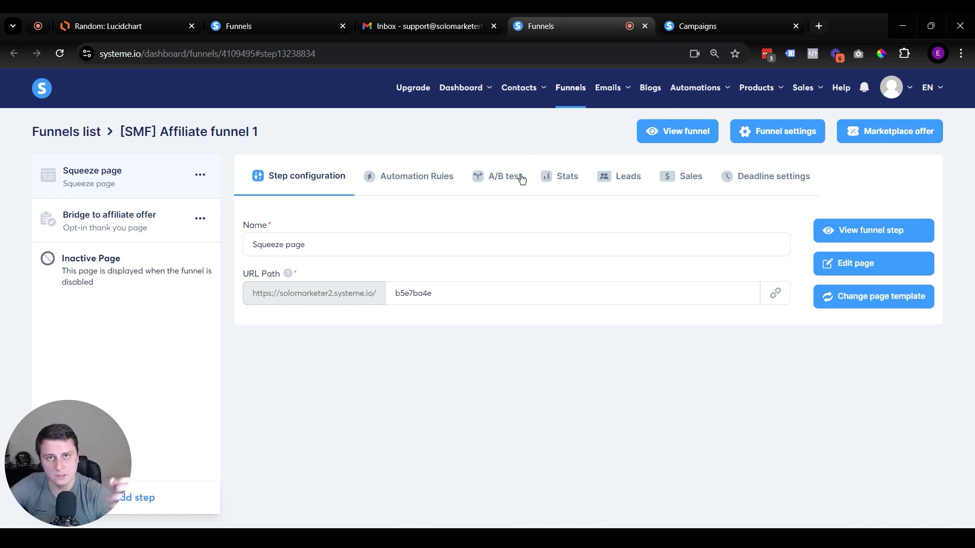
left_click(778, 300)
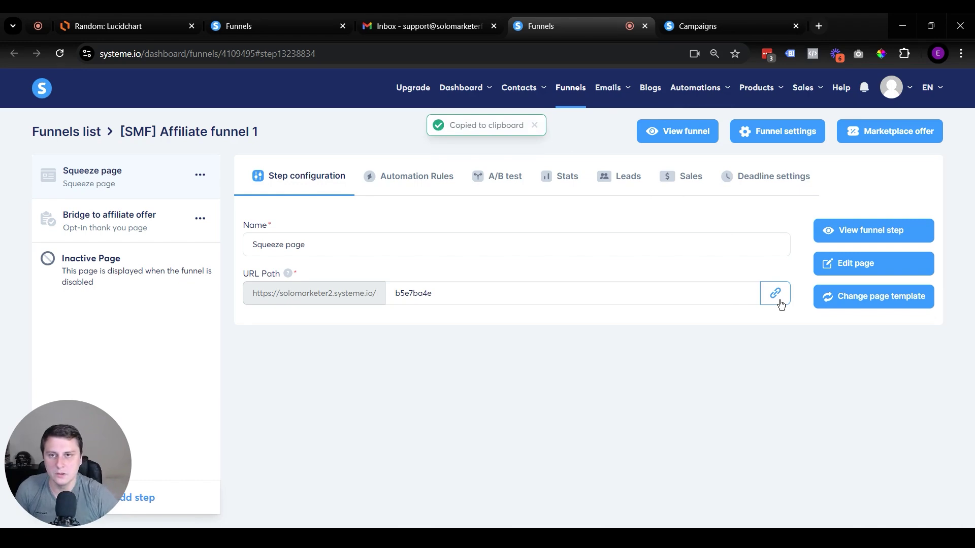
key("ctrl+t")
key("ctrl+v")
key("Return")
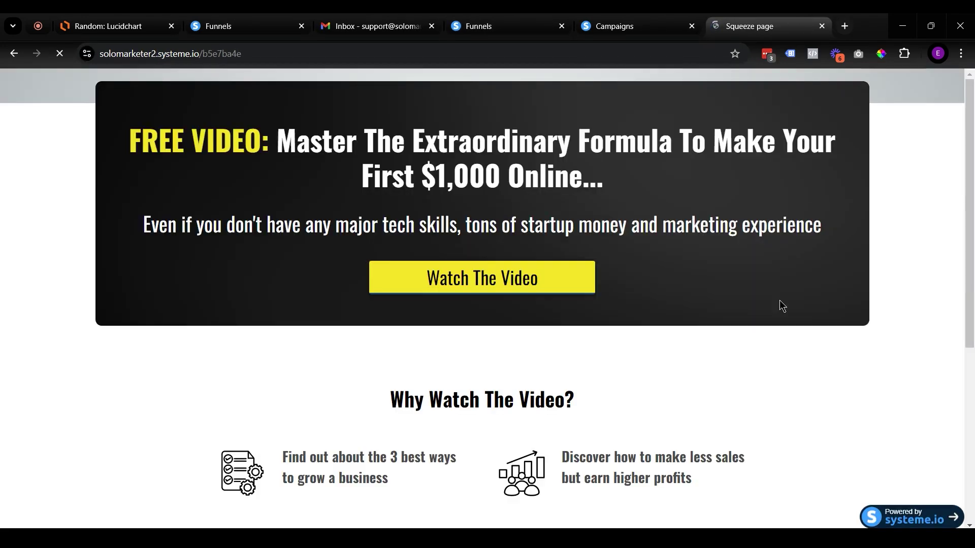
scroll(666, 303, "down", 5)
scroll(678, 306, "up", 6)
Step: Copy the link of the Bridge to affiliate offer page and open it in a new tab to preview it
mouse_move(645, 17)
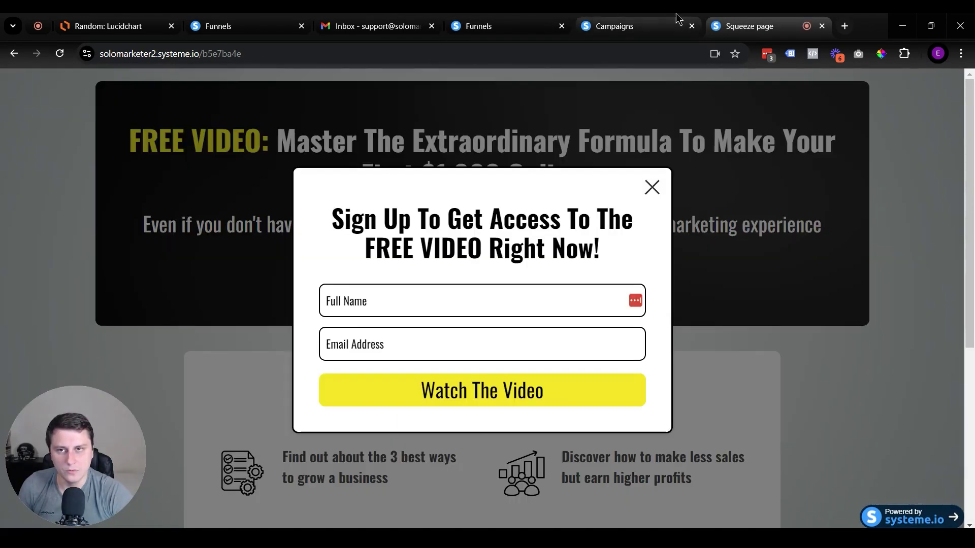
left_click(452, 20)
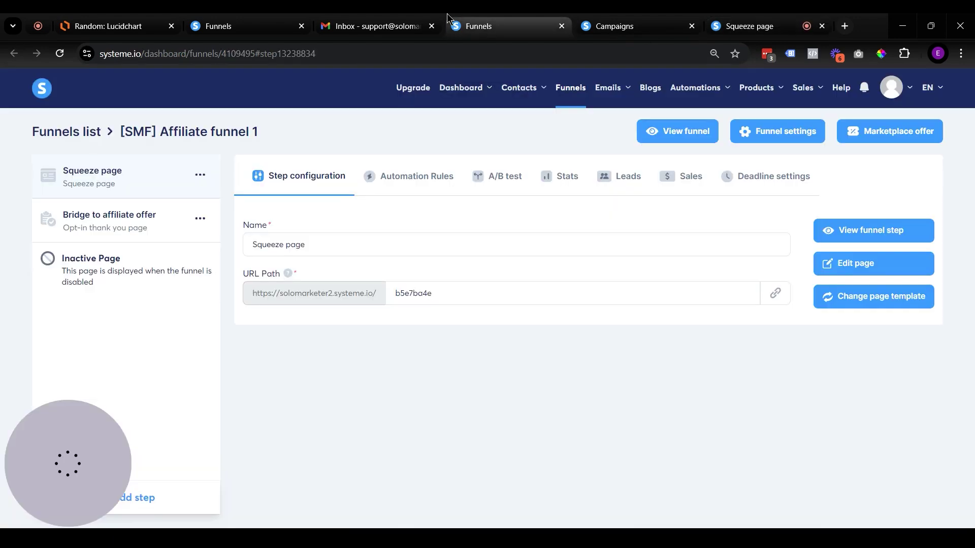
left_click(213, 216)
left_click(776, 293)
key("ctrl+t")
key("ctrl+v")
key("Return")
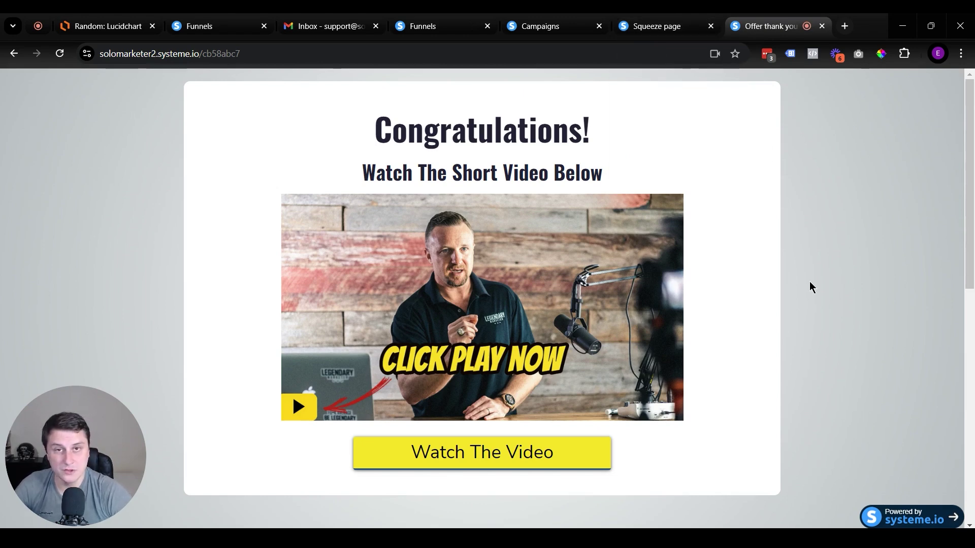
Step: Compare the squeeze and bridge pages, following the bridge page's video to the affiliate offer and returning to the bridge page
left_click(652, 25)
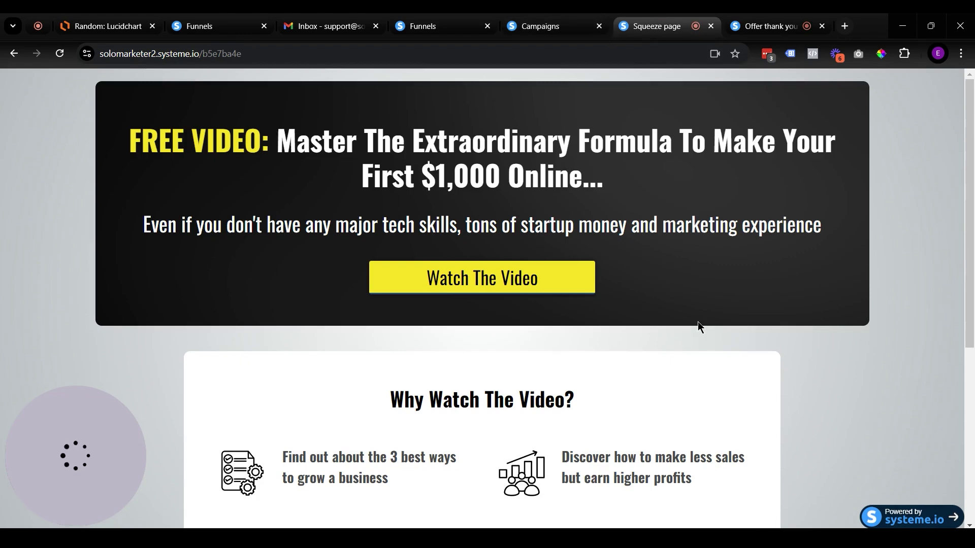
left_click(770, 21)
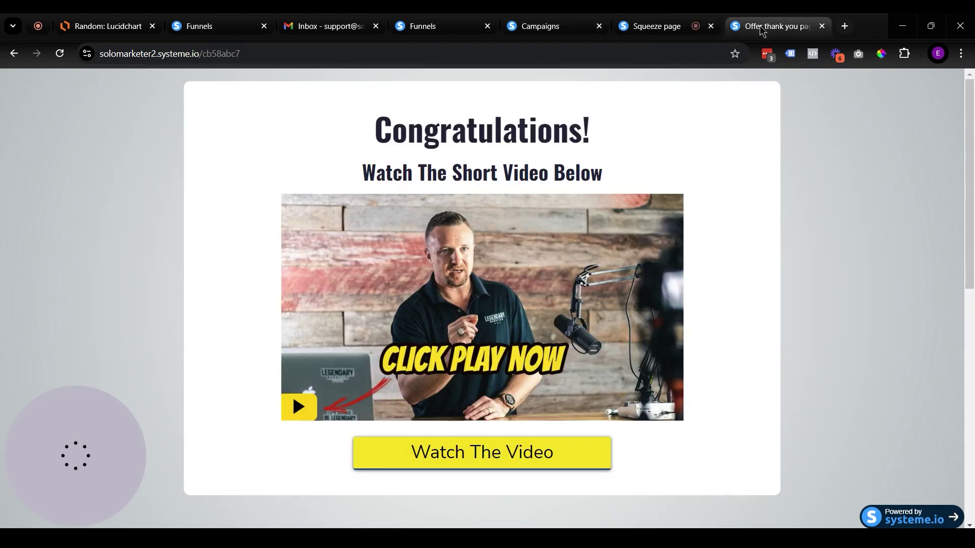
left_click(558, 251)
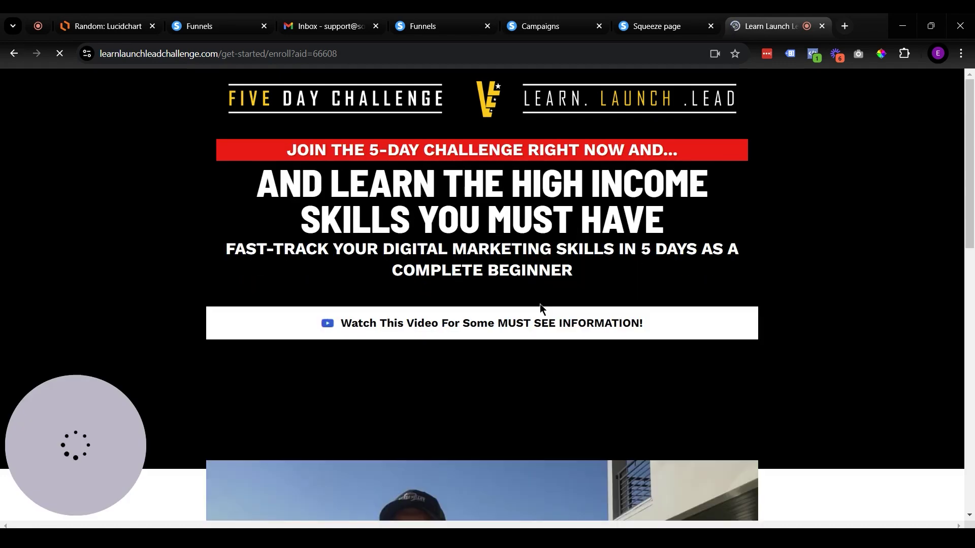
scroll(541, 303, "down", 10)
scroll(539, 303, "up", 10)
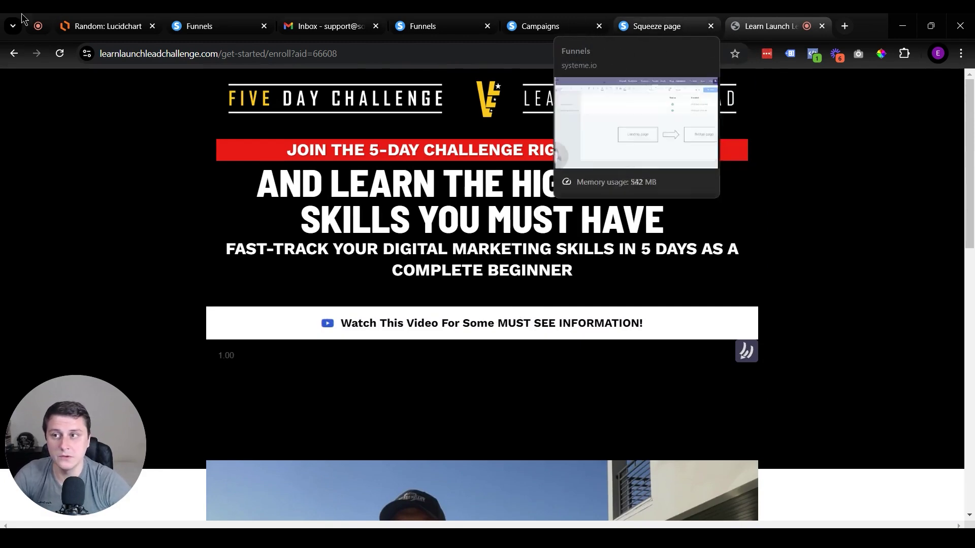
left_click(13, 51)
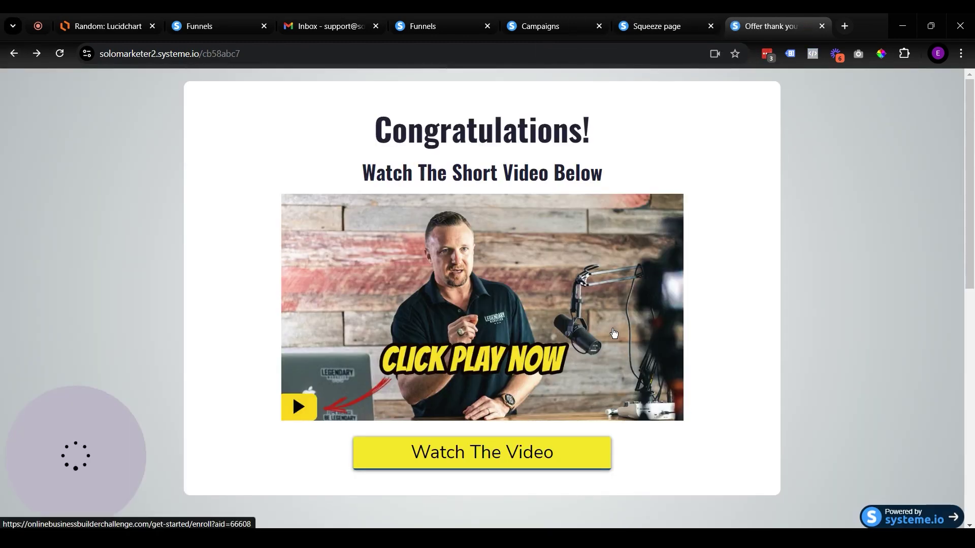
left_click(680, 20)
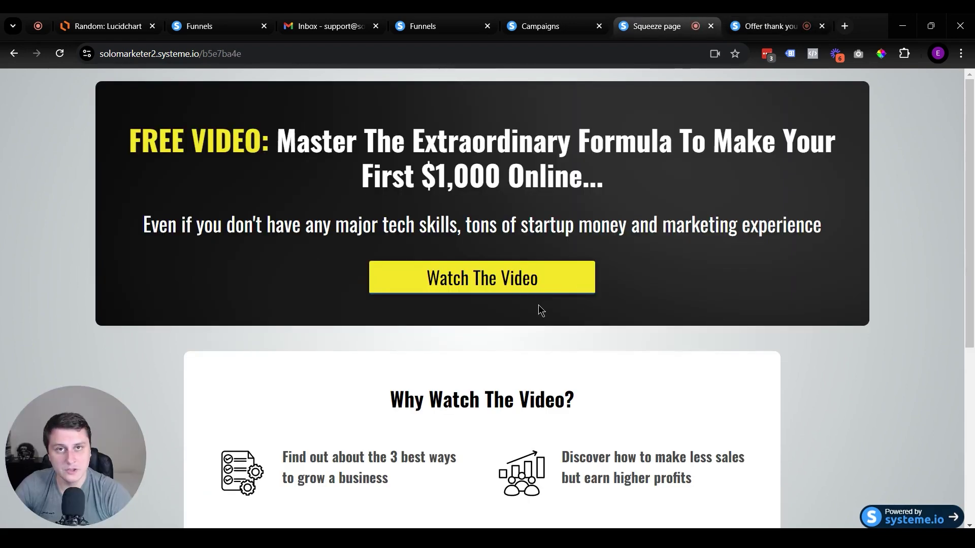
key("ctrl+Tab")
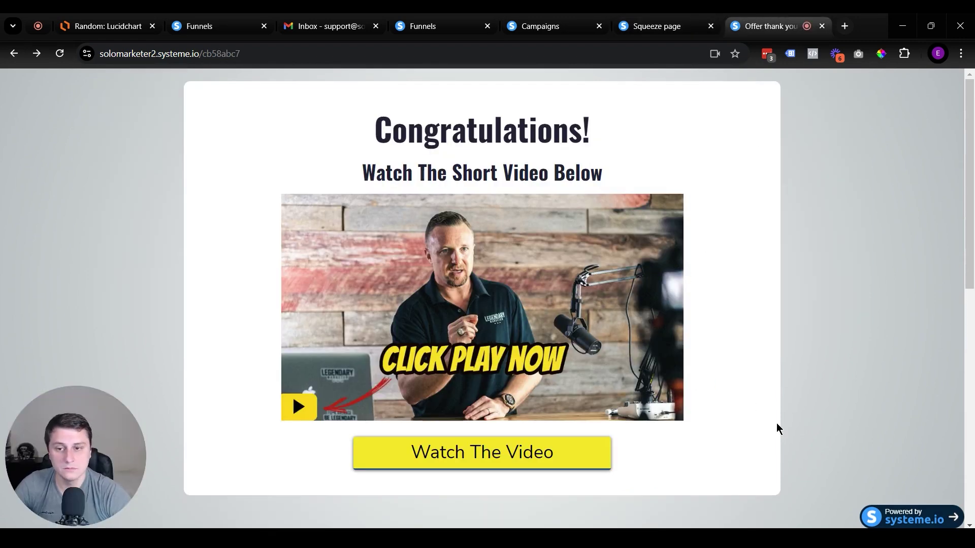
Step: Return to the funnels list and open the [SMF] Affiliate funnel 1 funnel
left_click(566, 15)
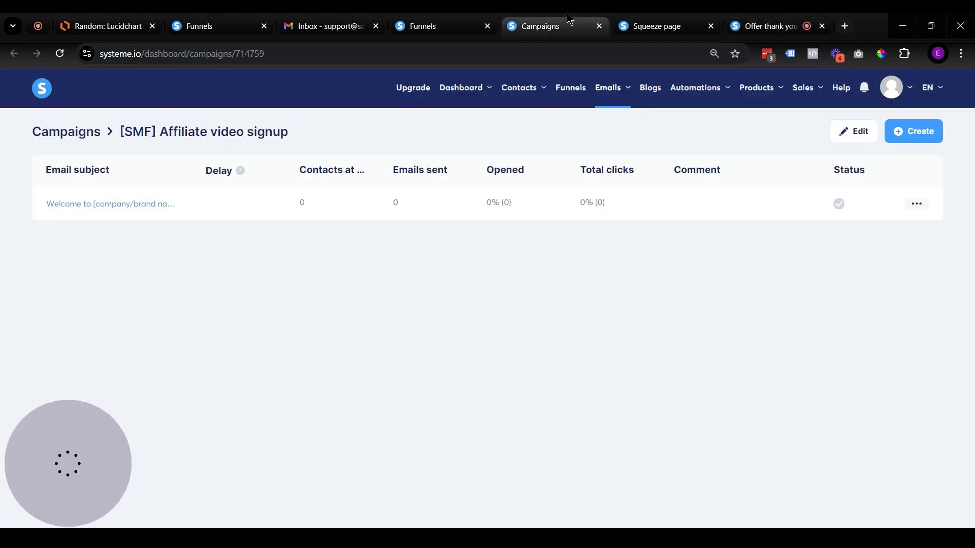
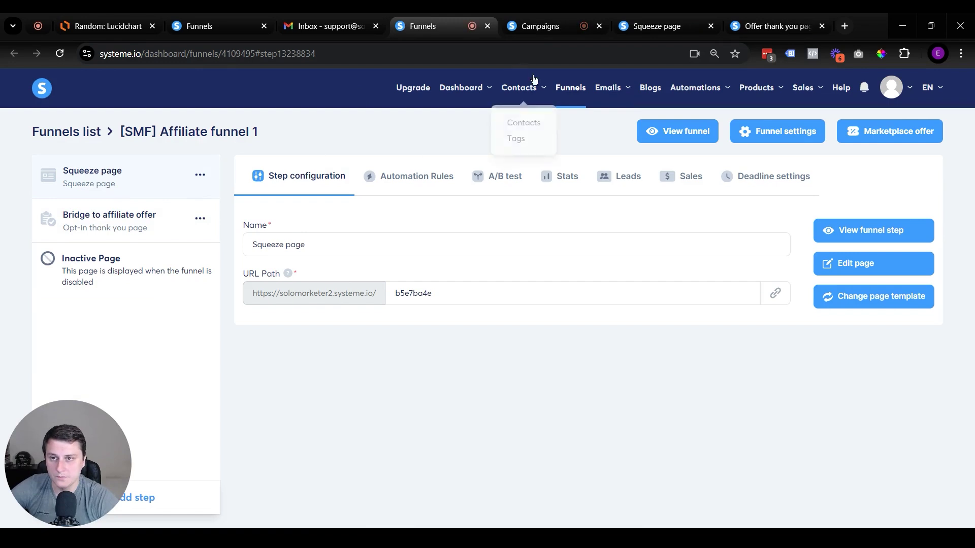
left_click(569, 91)
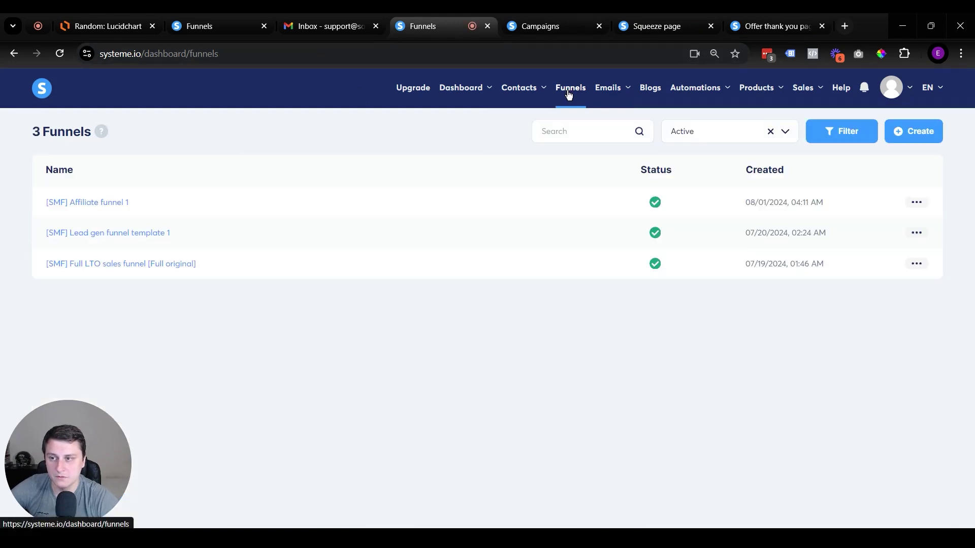
left_click(114, 203)
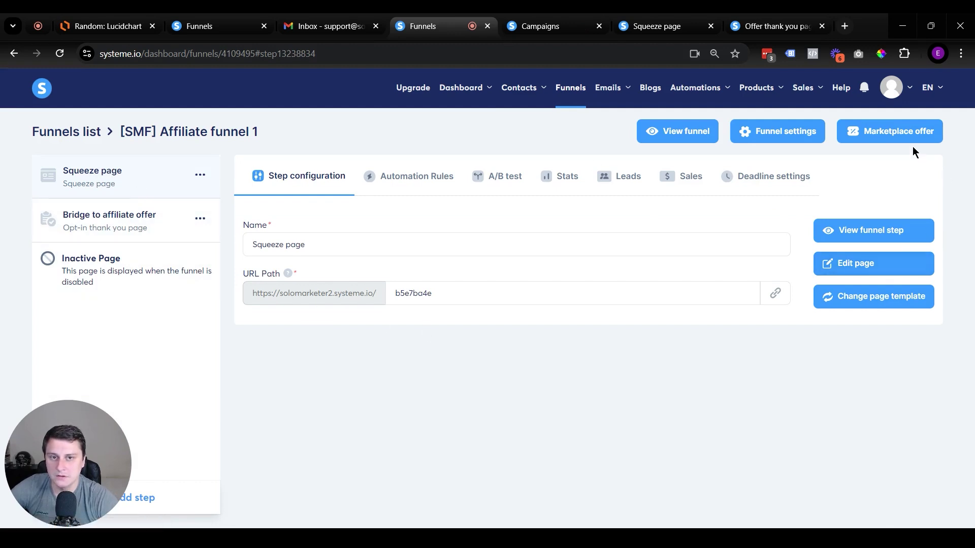
Step: Review the funnel domain options in the funnel's settings and close them without saving
left_click(794, 134)
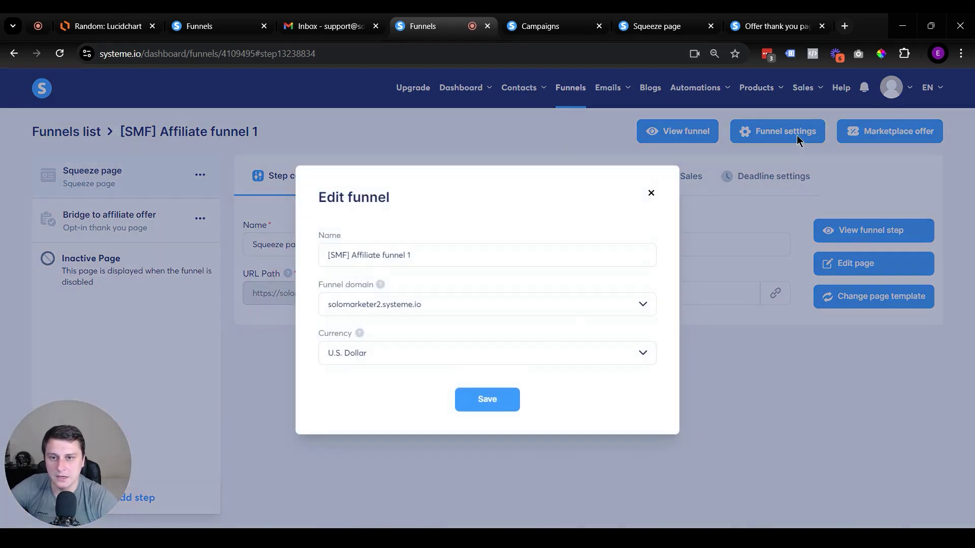
left_click(436, 310)
left_click(373, 403)
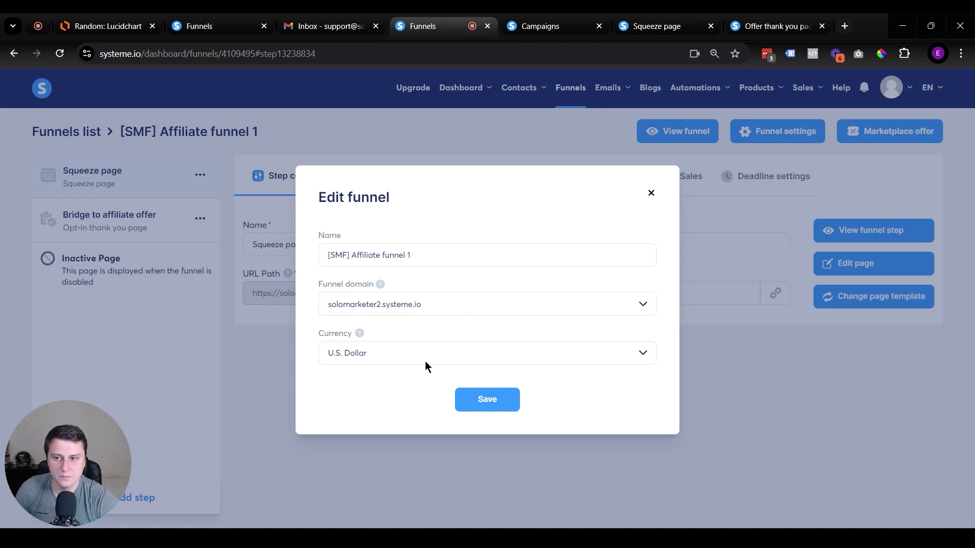
left_click(653, 197)
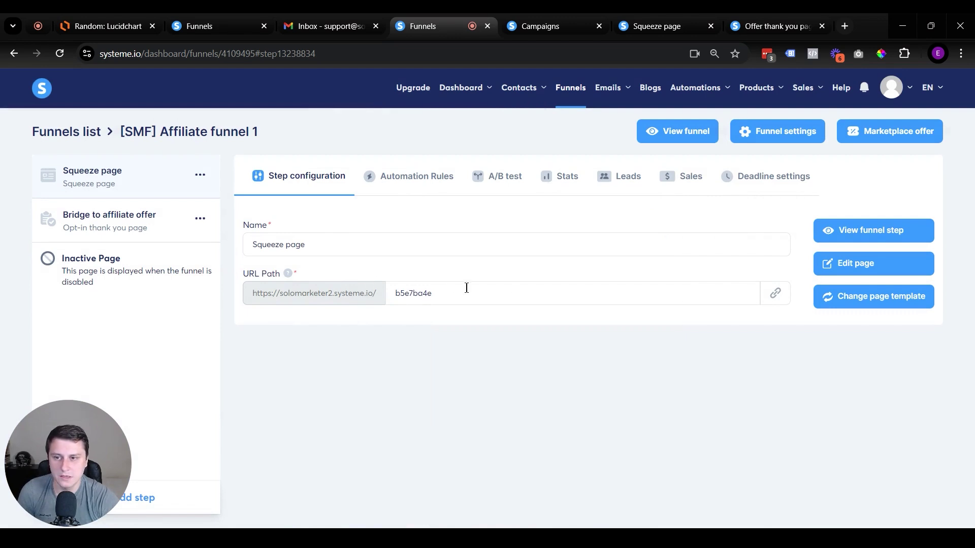
Step: Try legendary and a random string of letters and digits as the squeeze page's URL path
left_click_drag(466, 288, 343, 296)
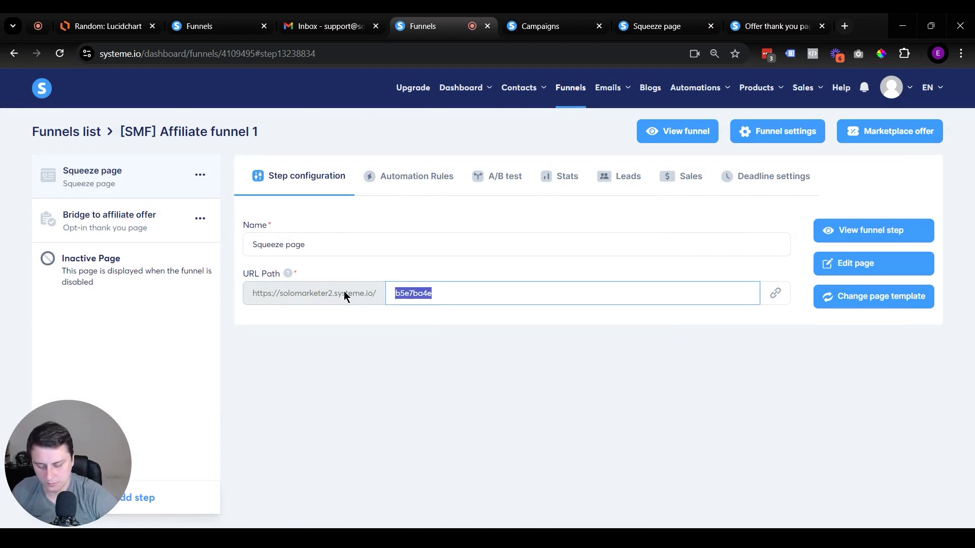
type("legendary")
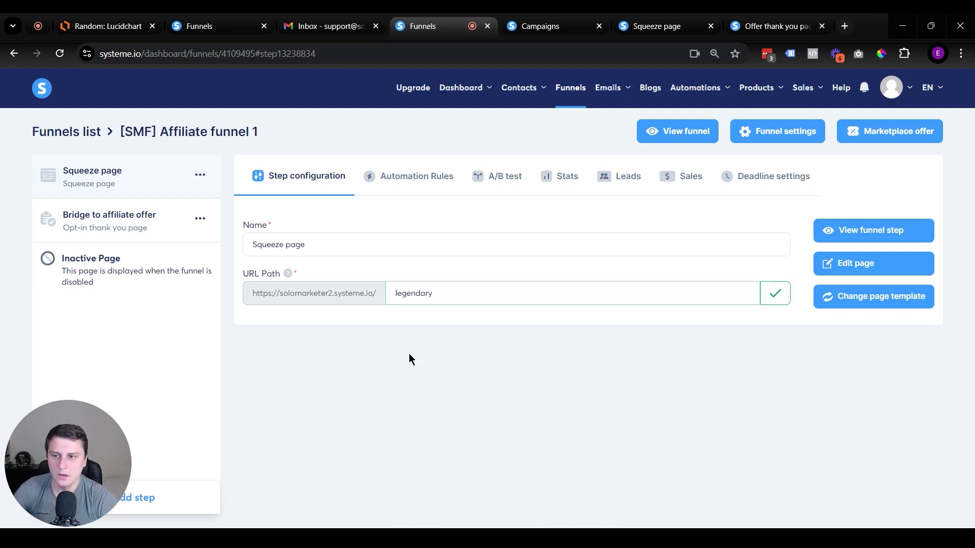
left_click_drag(437, 293, 372, 294)
type("safkjnsfkj3456y3943498y")
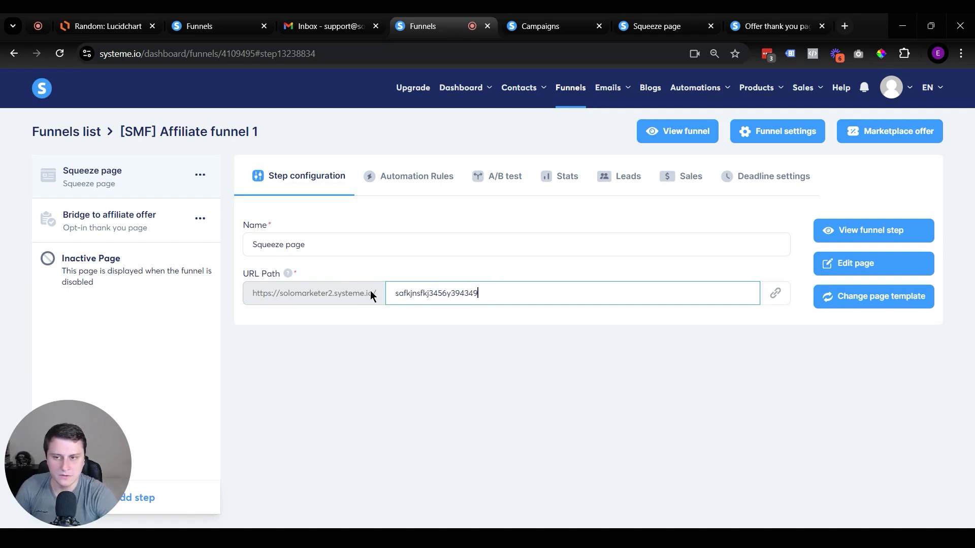
Step: Replace the squeeze page's URL path with legendary-marketer
key("ctrl+a")
key("BackSpace")
type("legendo")
type("ryt")
key("BackSpace")
left_click(519, 485)
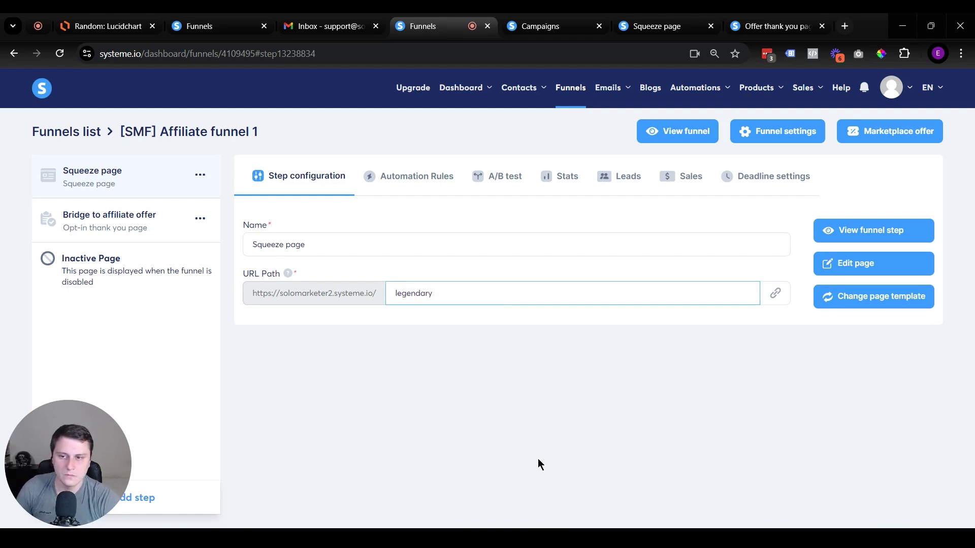
left_click(464, 297)
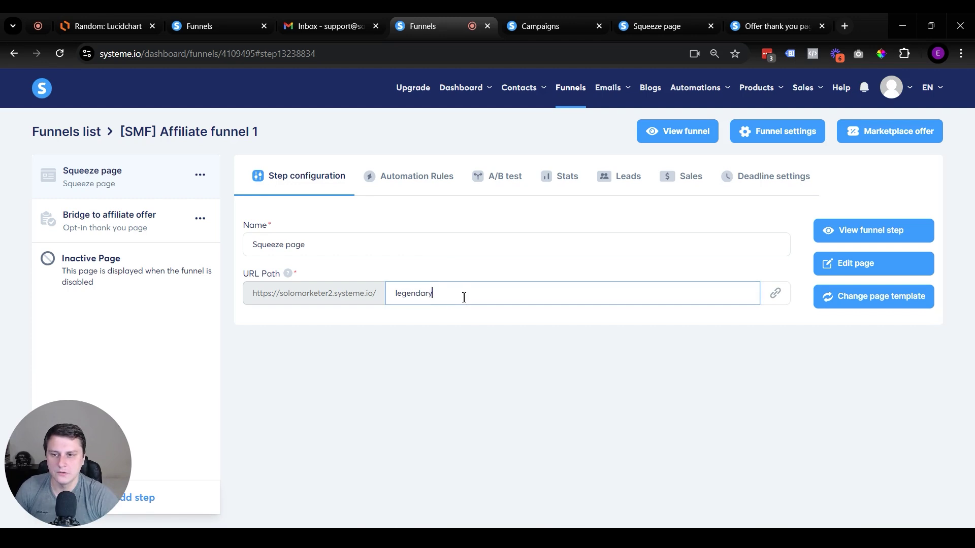
type("-")
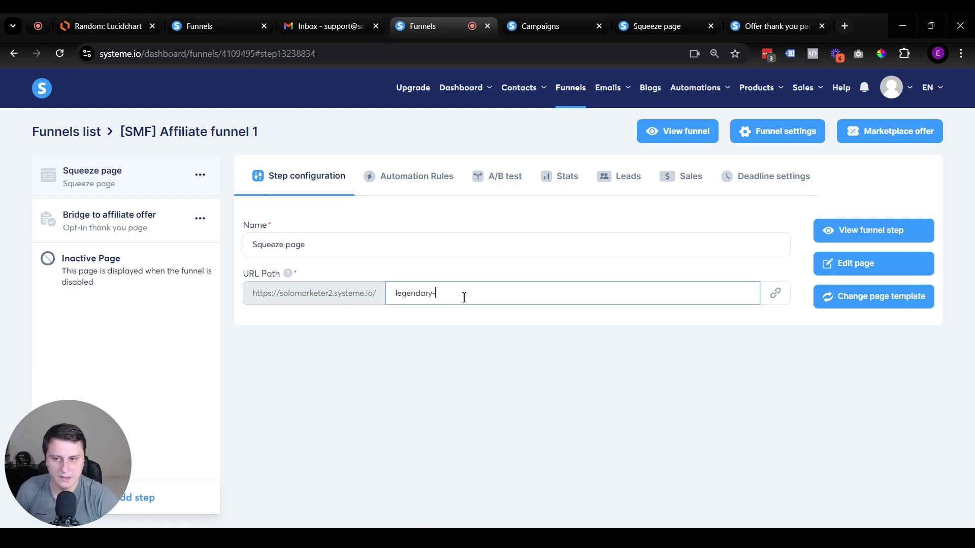
type("marketirketer")
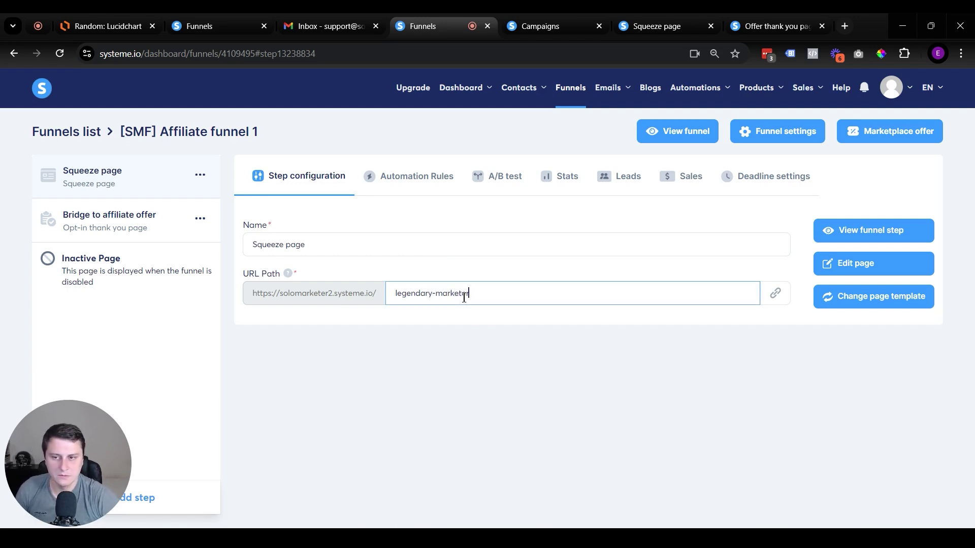
Step: Try a capital R at the end of the squeeze page's URL path, then restore the lowercase r
left_click(490, 299)
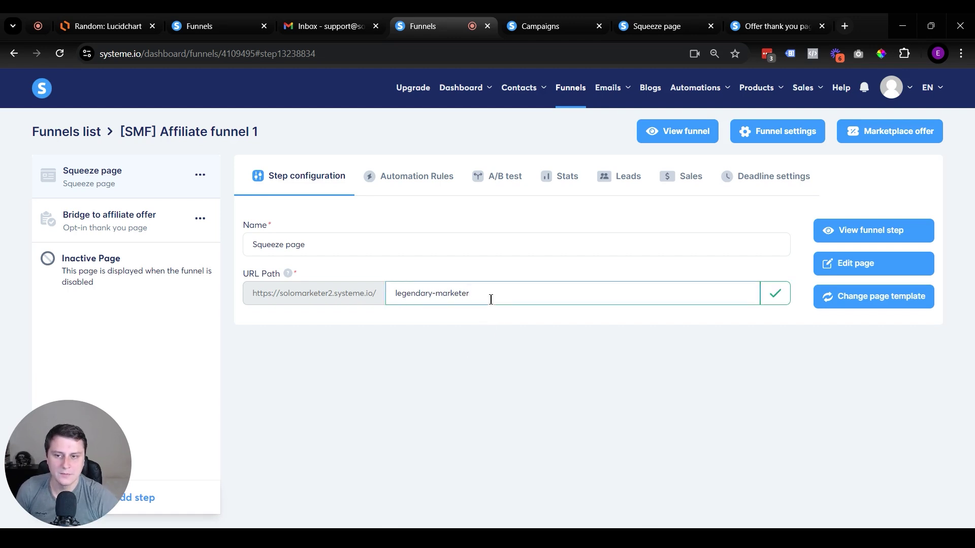
key("BackSpace")
type("R")
left_click(419, 272)
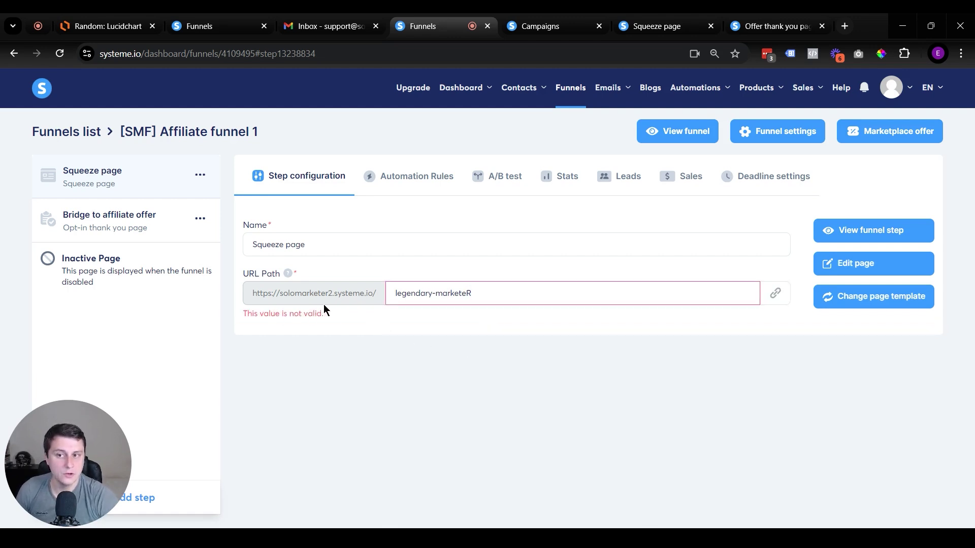
key("BackSpace")
type("r")
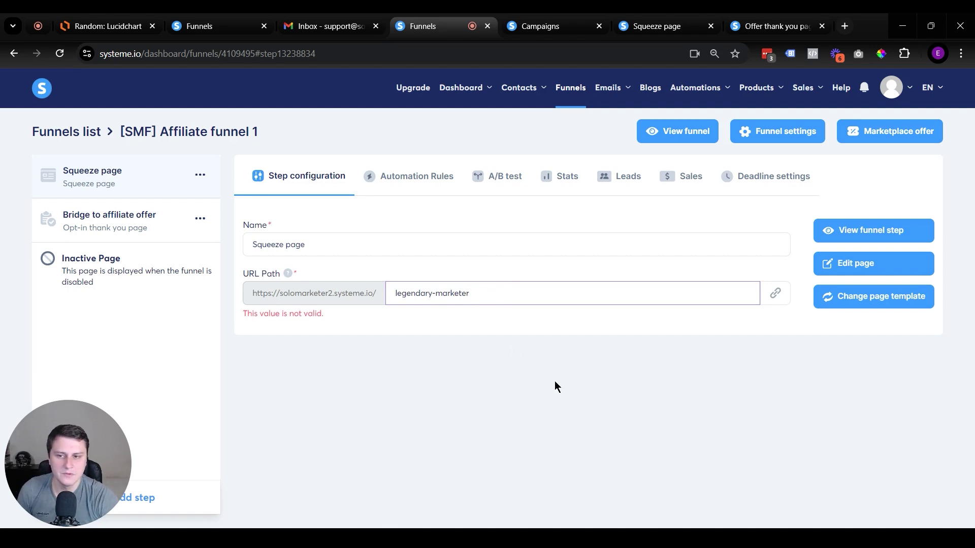
Step: Replace the hyphen in the squeeze page's URL path with an underscore so it reads legendary_marketer, and apply it
left_click(434, 295)
key("BackSpace")
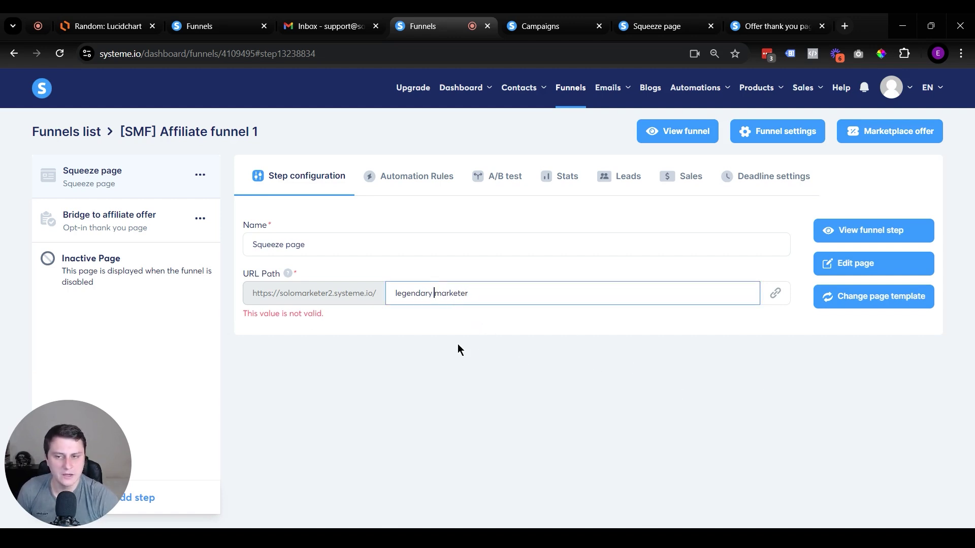
key("BackSpace")
type(")")
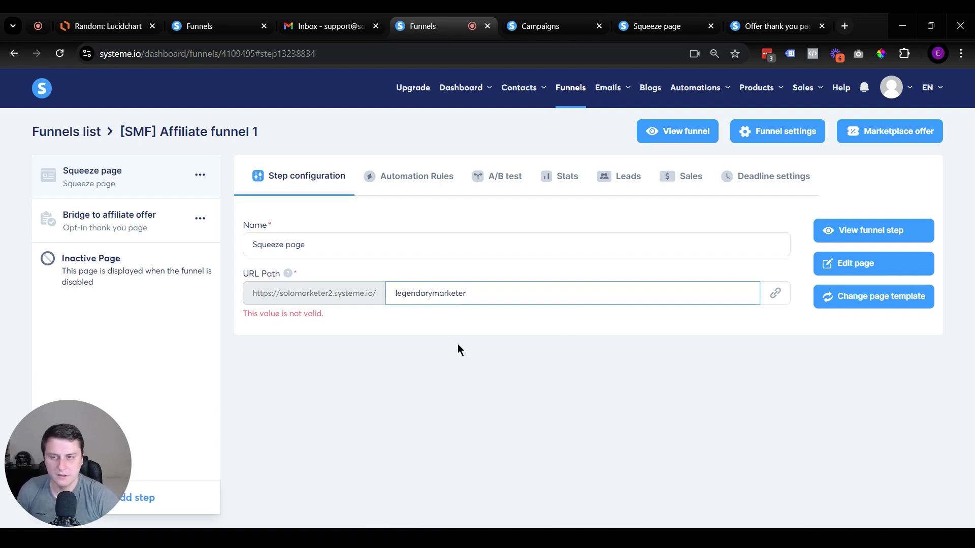
key("BackSpace")
type("_")
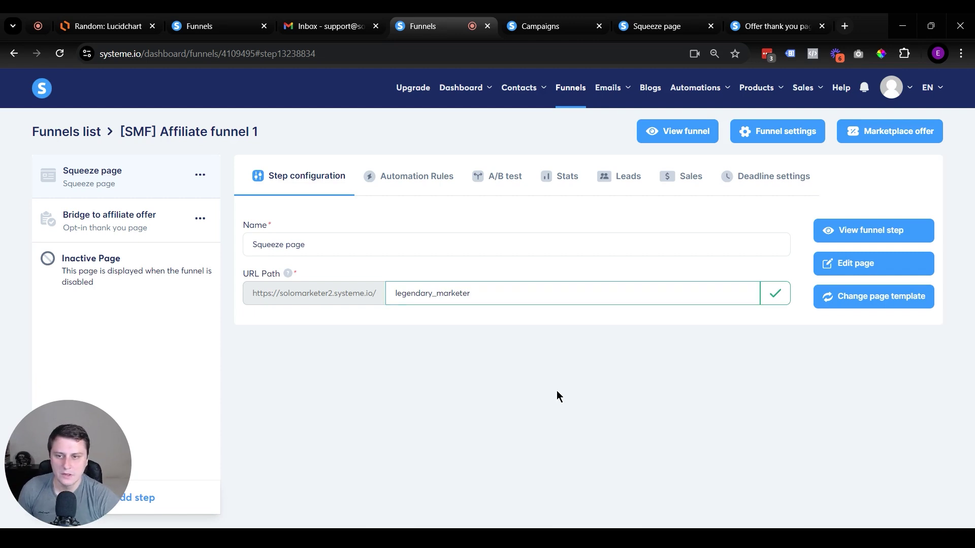
key("Return")
left_click(490, 293)
left_click(514, 374)
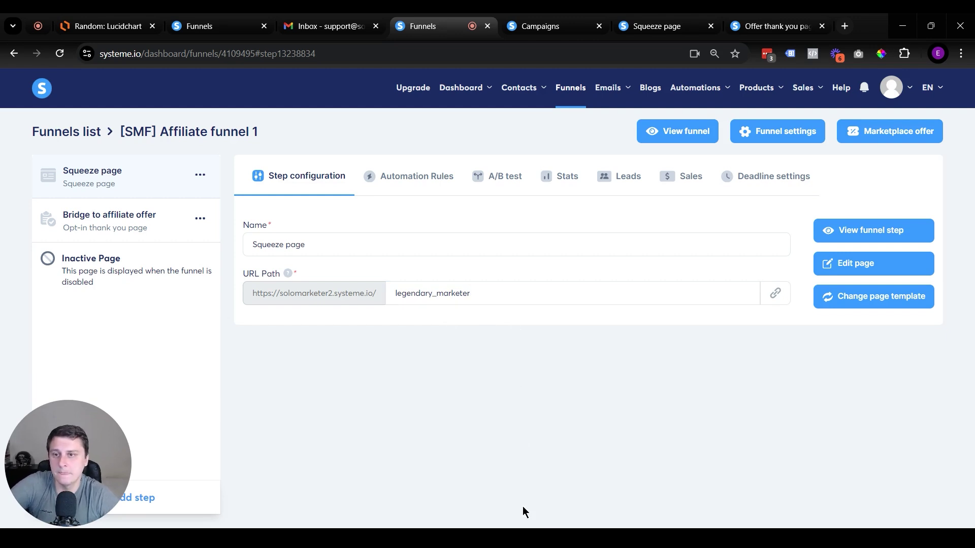
Step: Open the squeeze page for editing and look over its sections
left_click(853, 265)
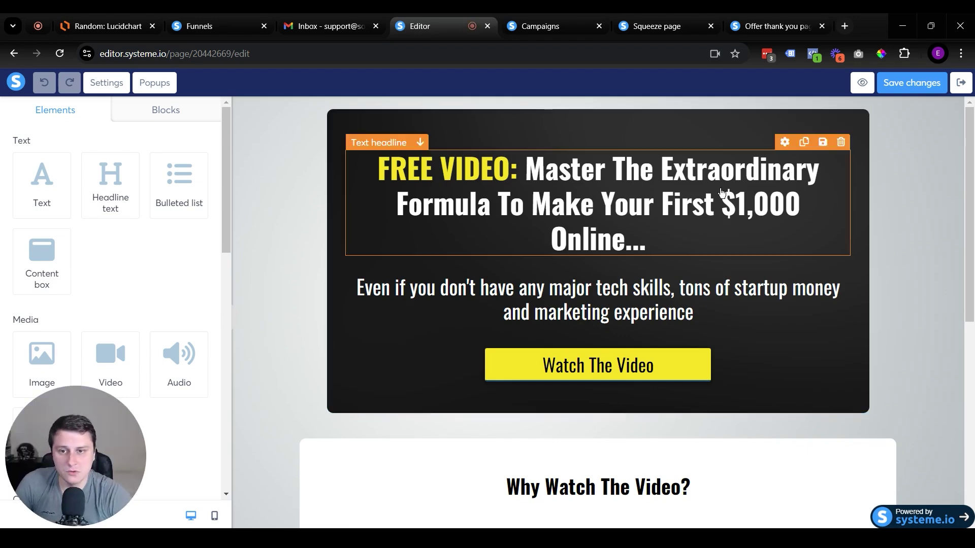
scroll(696, 243, "down", 6)
scroll(605, 320, "up", 6)
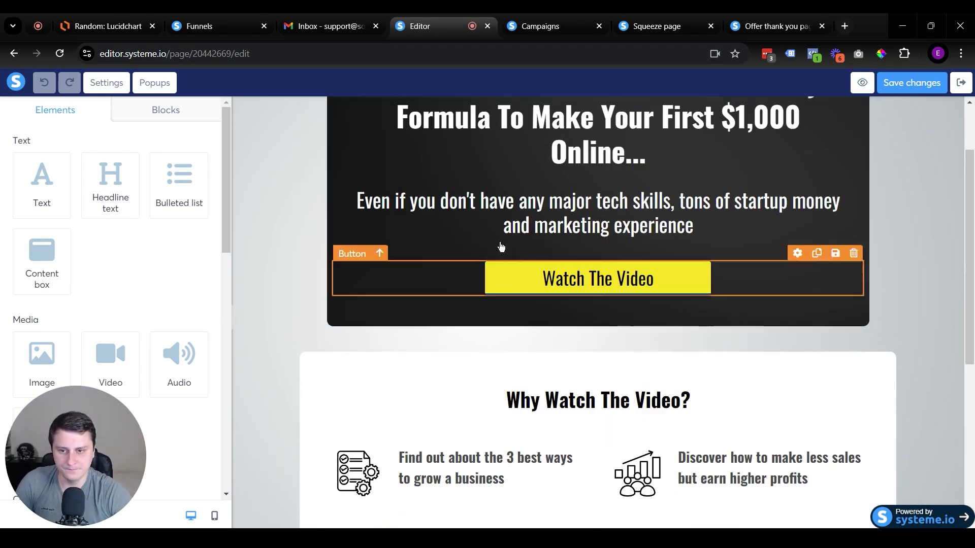
scroll(688, 276, "down", 3)
scroll(689, 275, "up", 4)
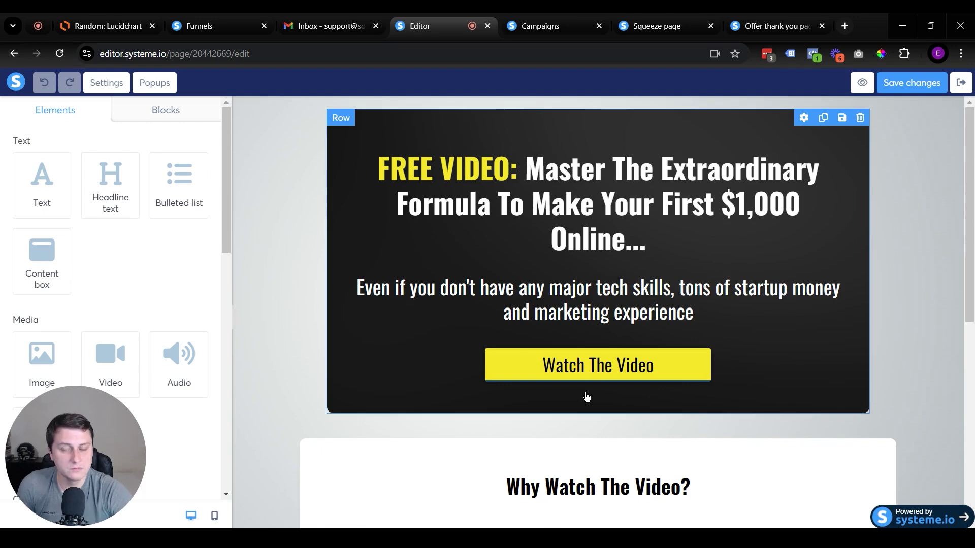
Step: Examine the wording of the main headline that follows FREE VIDEO
left_click(669, 203)
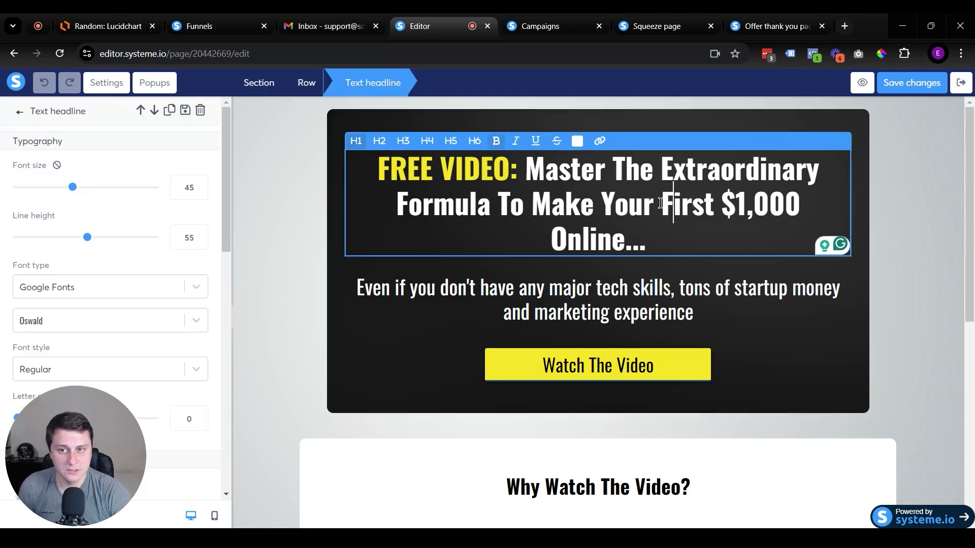
left_click_drag(712, 242, 558, 175)
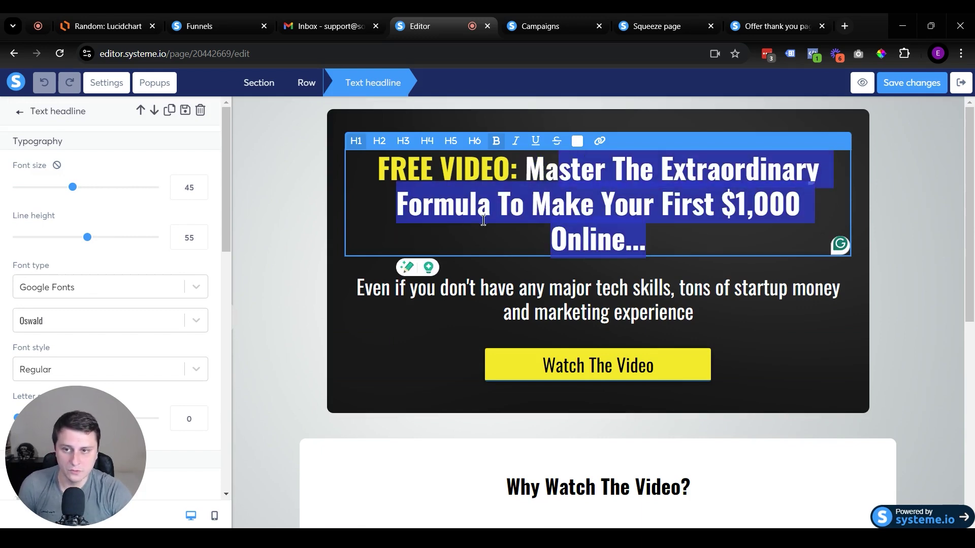
left_click(767, 230)
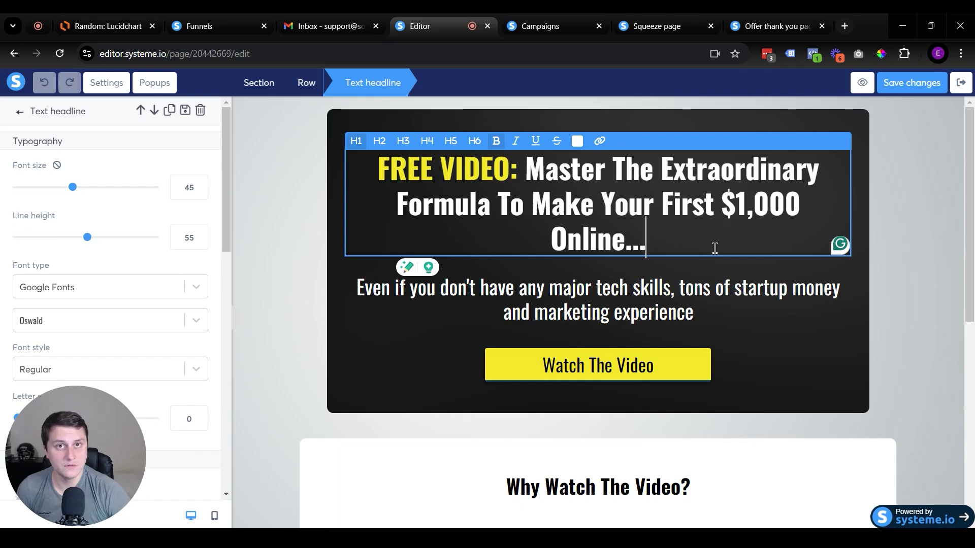
left_click_drag(666, 241, 528, 178)
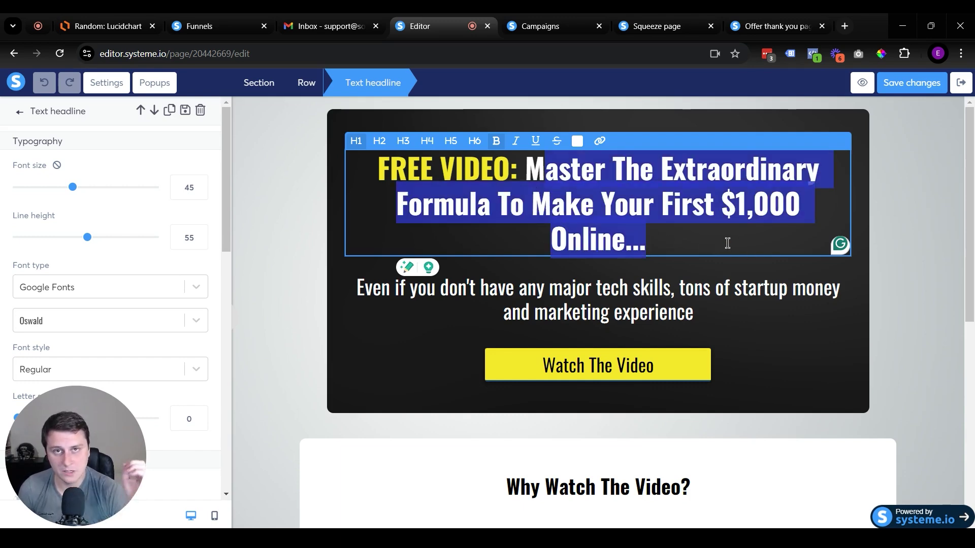
left_click(688, 311)
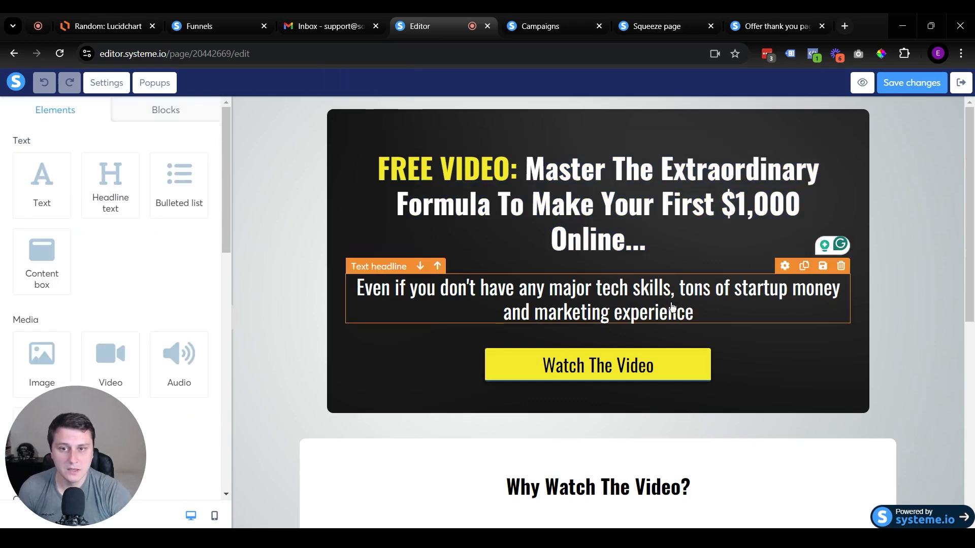
Step: Examine the wording of the subheadline above the Watch The Video button
left_click(671, 303)
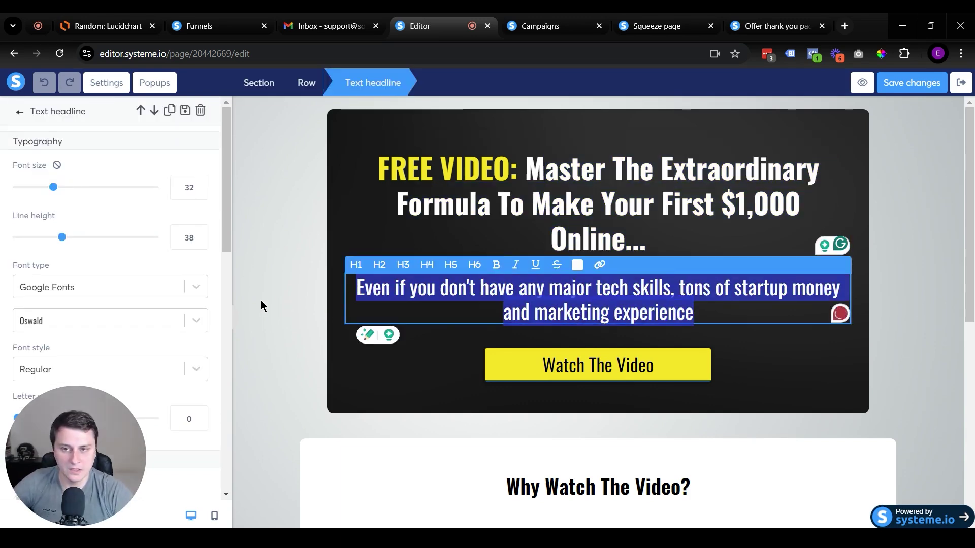
left_click(403, 304)
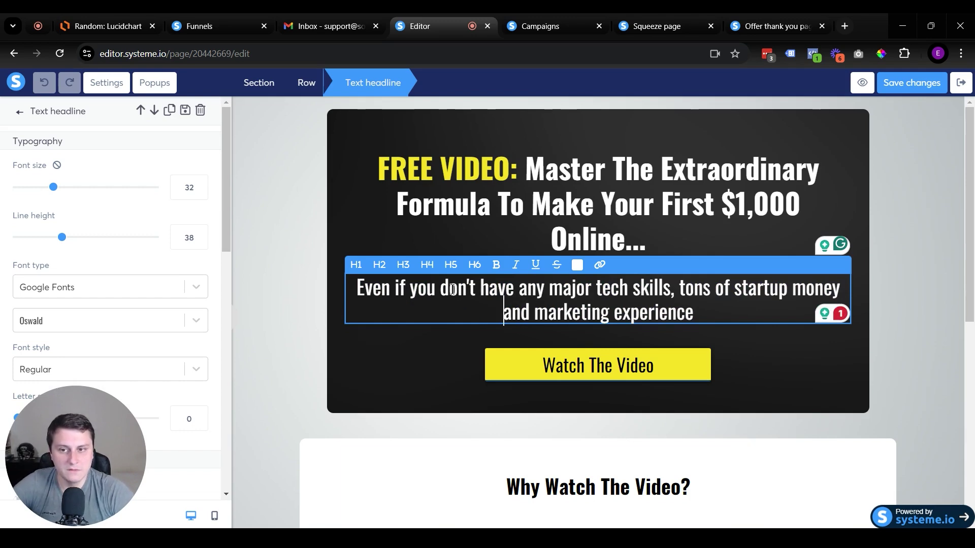
left_click_drag(480, 288, 705, 290)
left_click(710, 290)
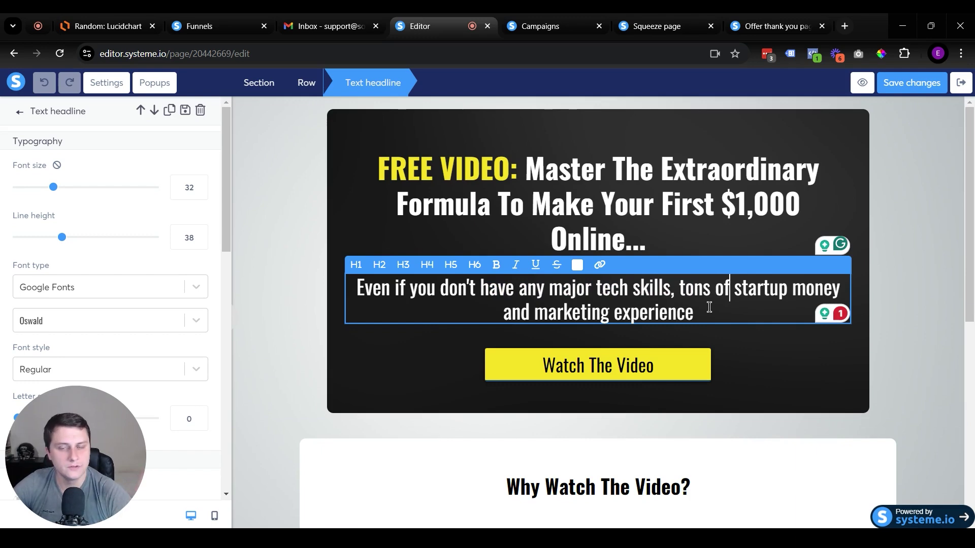
left_click_drag(709, 308, 533, 291)
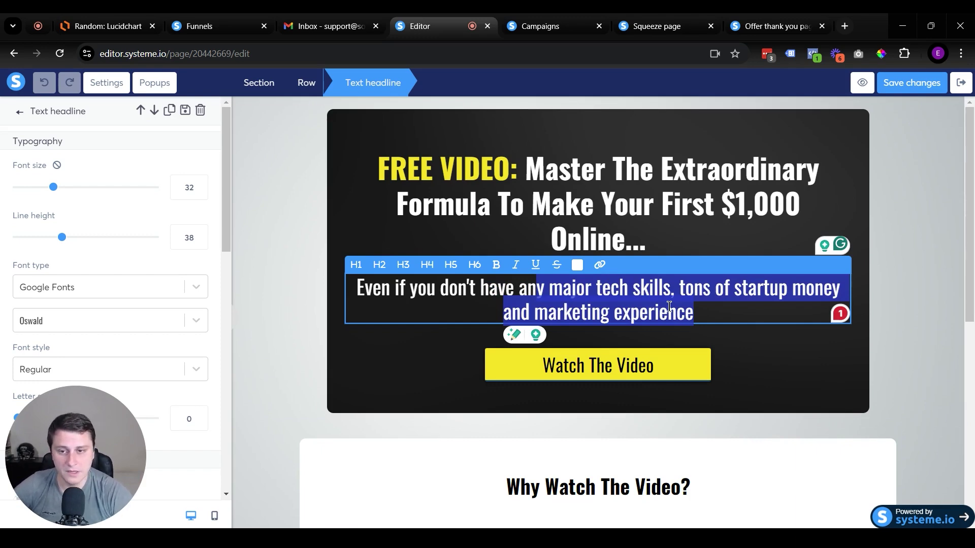
left_click(693, 311)
left_click_drag(393, 288, 700, 329)
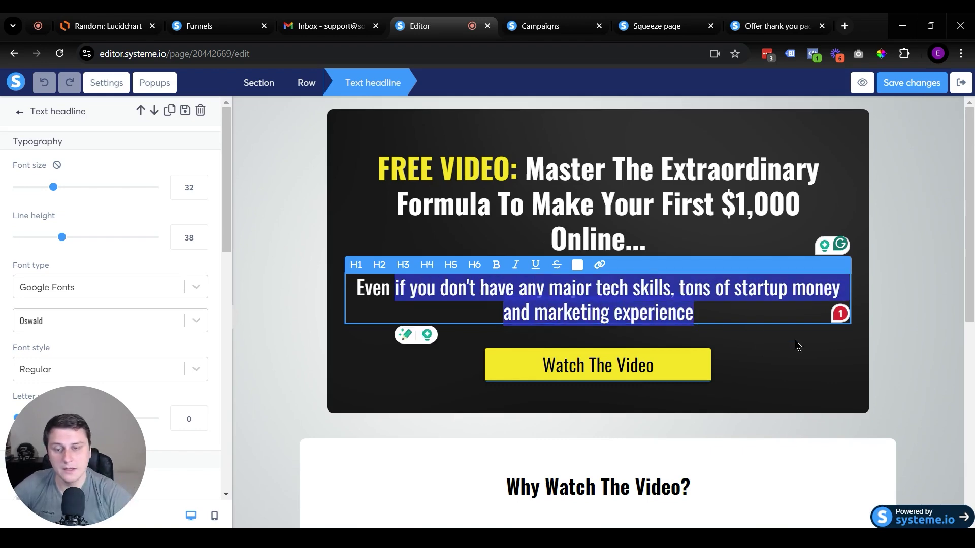
left_click(674, 358)
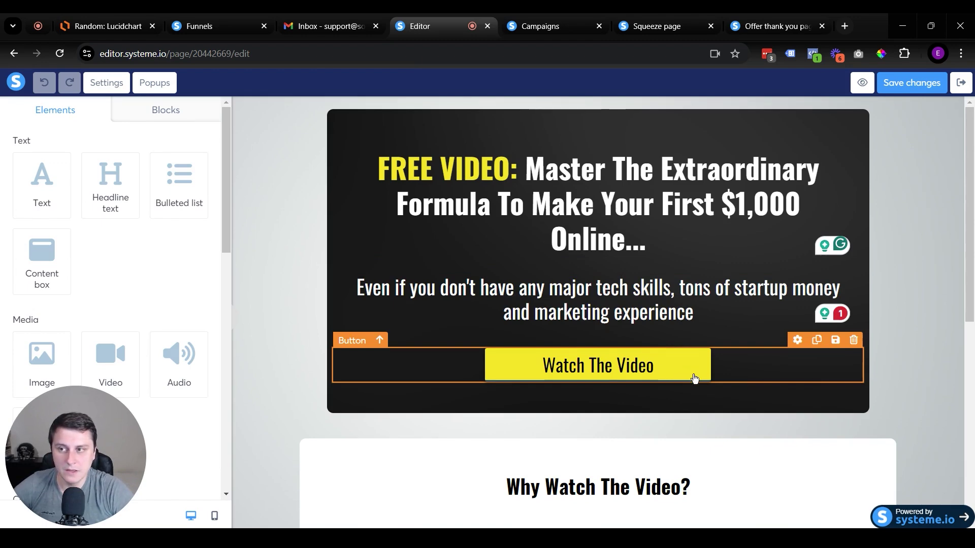
Step: Review the Watch The Video button's action and the submit button settings in Popup №1, then close the popup
left_click(675, 375)
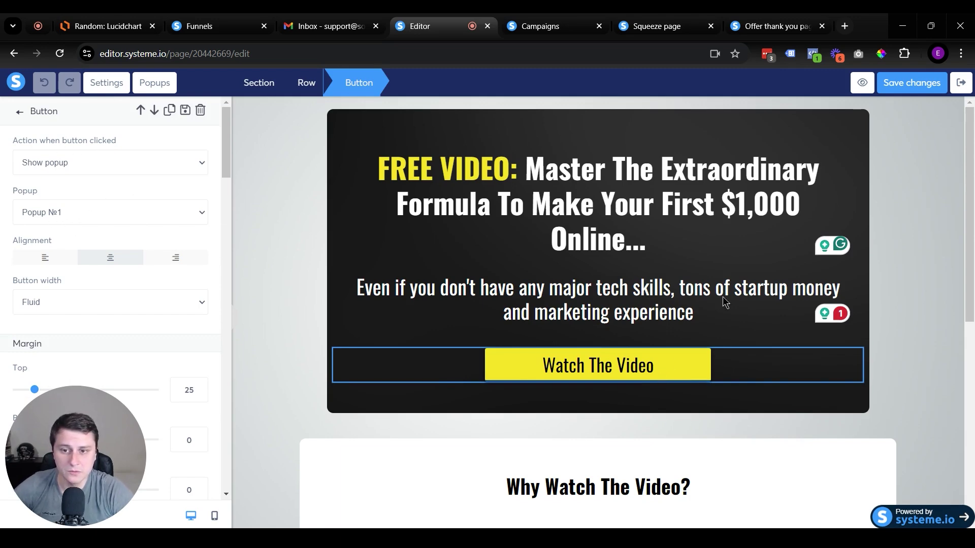
left_click(164, 86)
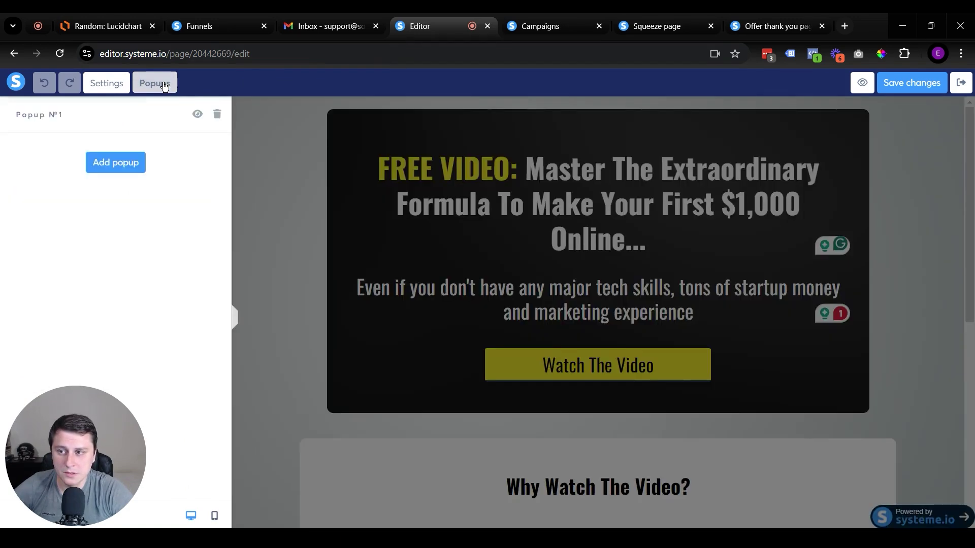
left_click(198, 115)
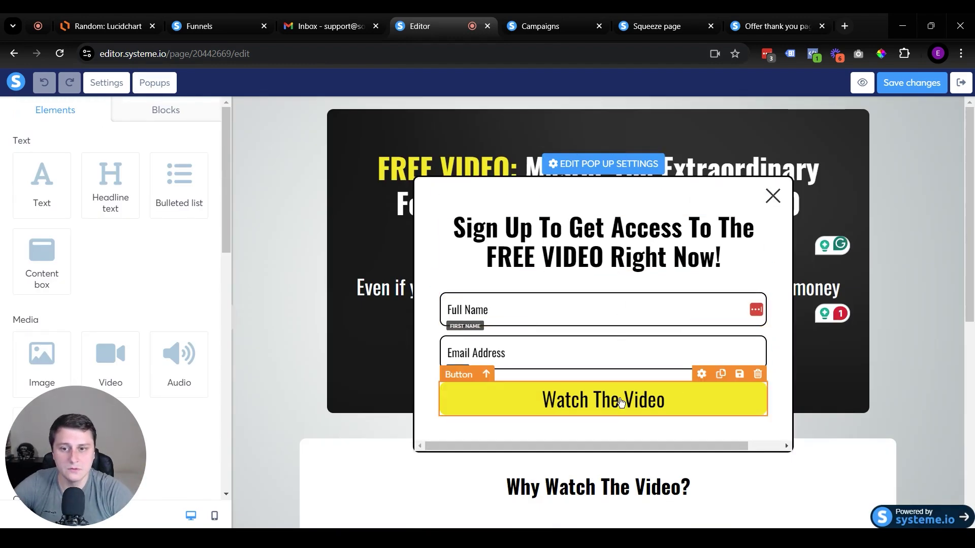
left_click(580, 406)
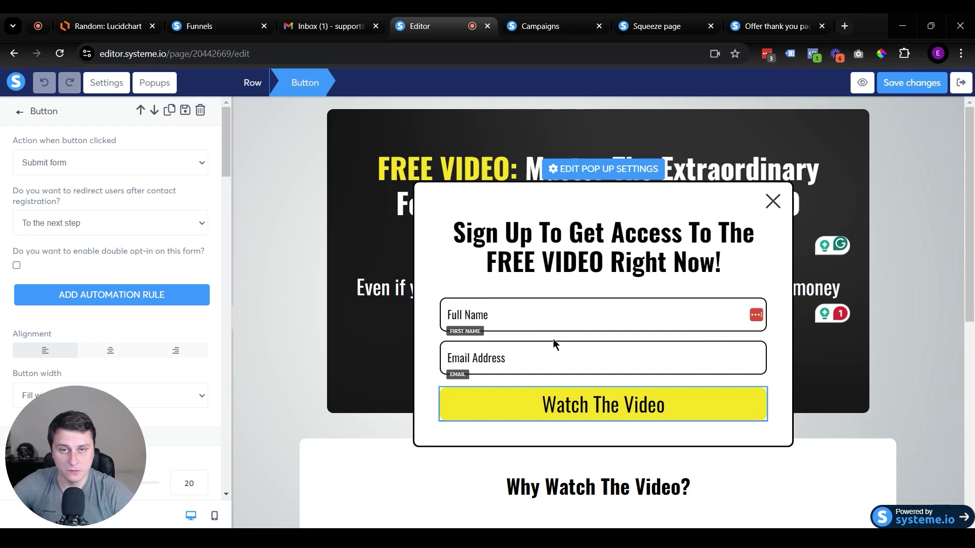
left_click(923, 361)
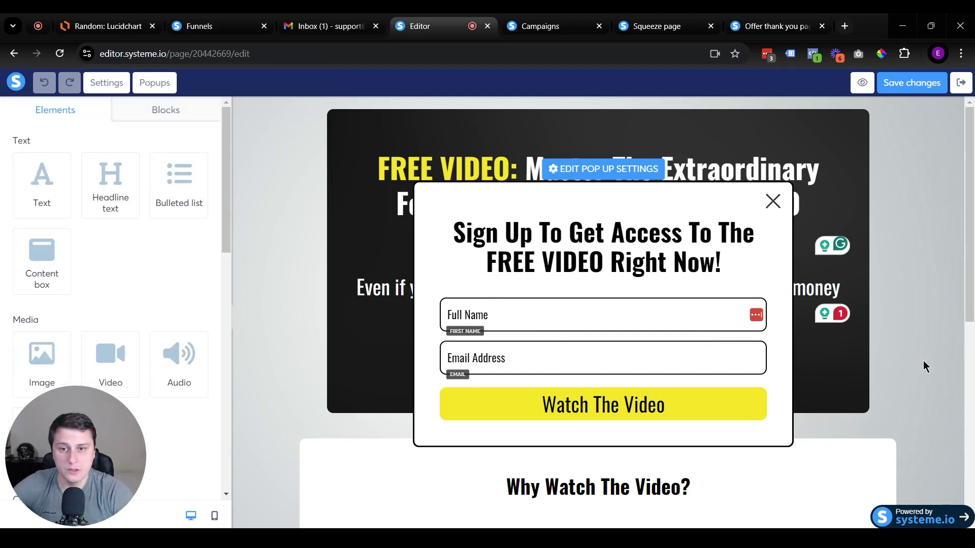
left_click(925, 362)
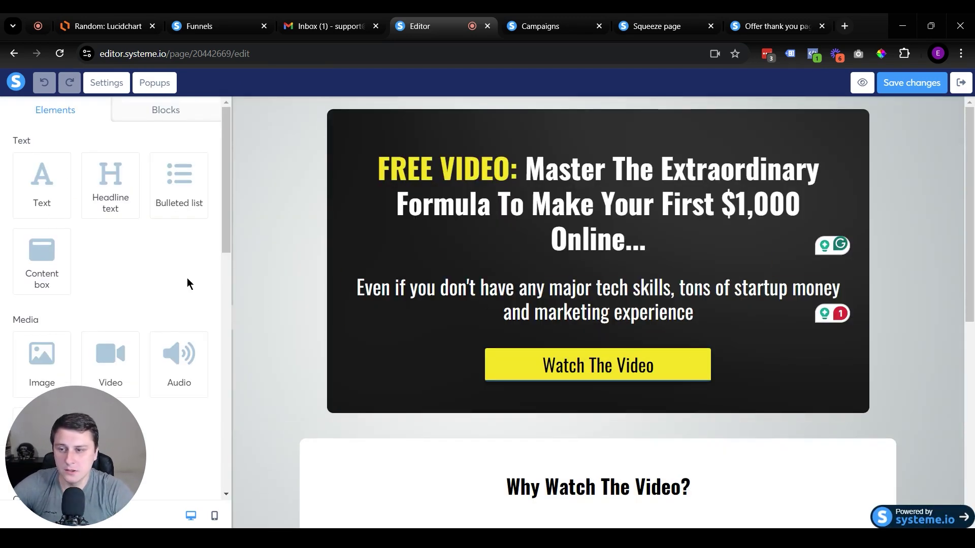
Step: Change the action of the page's Watch The Video button to Submit form
left_click_drag(130, 486, 782, 486)
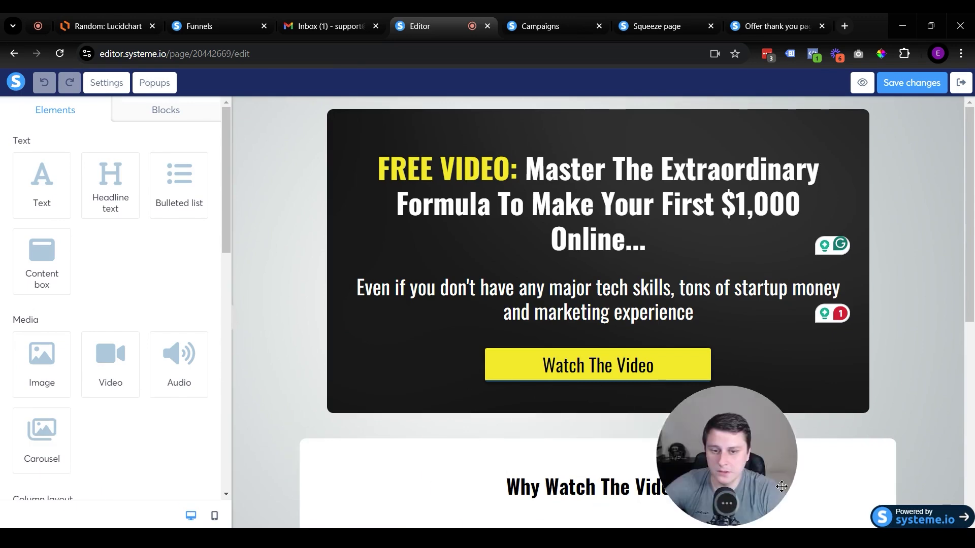
left_click(571, 360)
left_click(59, 165)
left_click(81, 181)
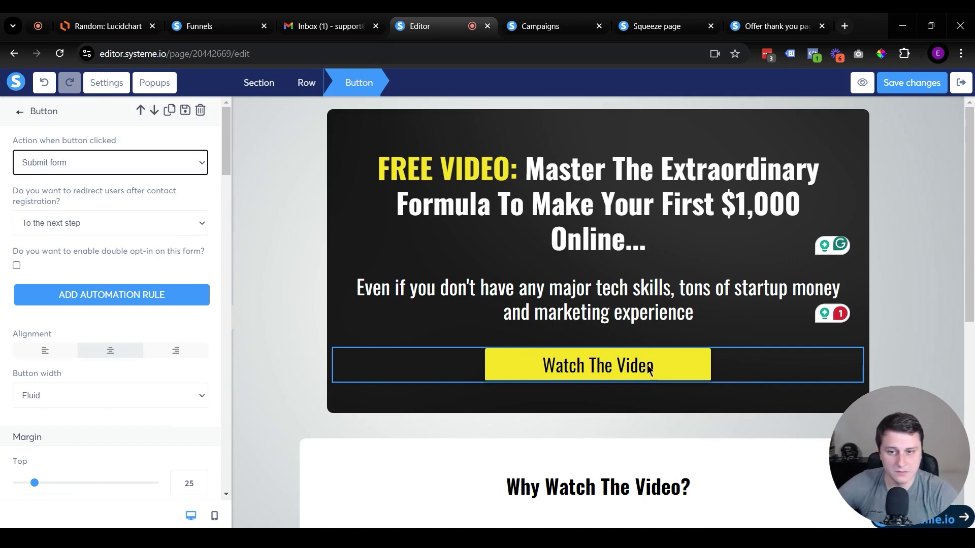
left_click(269, 425)
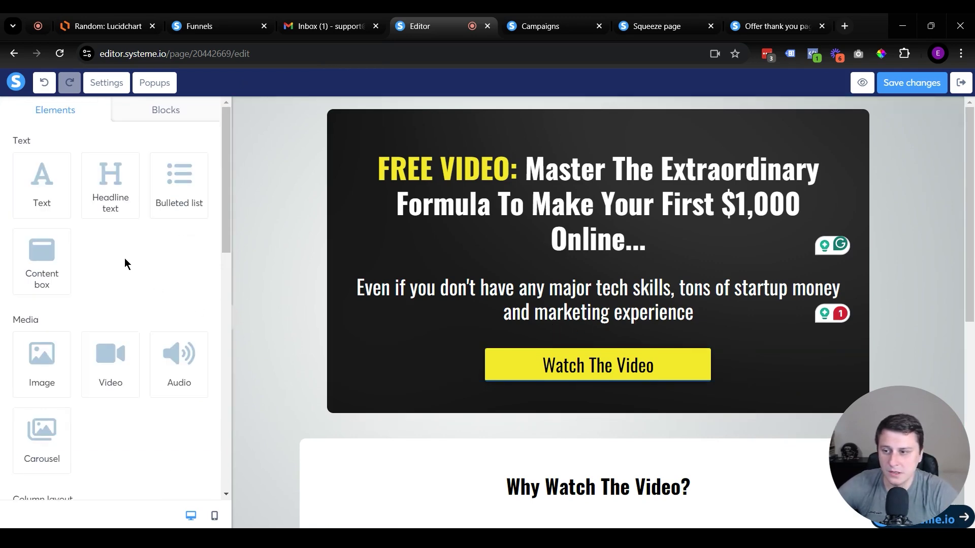
Step: Add a form input between the subheadline and the Watch The Video button, with First name as its input type
scroll(126, 319, "down", 4)
scroll(127, 320, "down", 5)
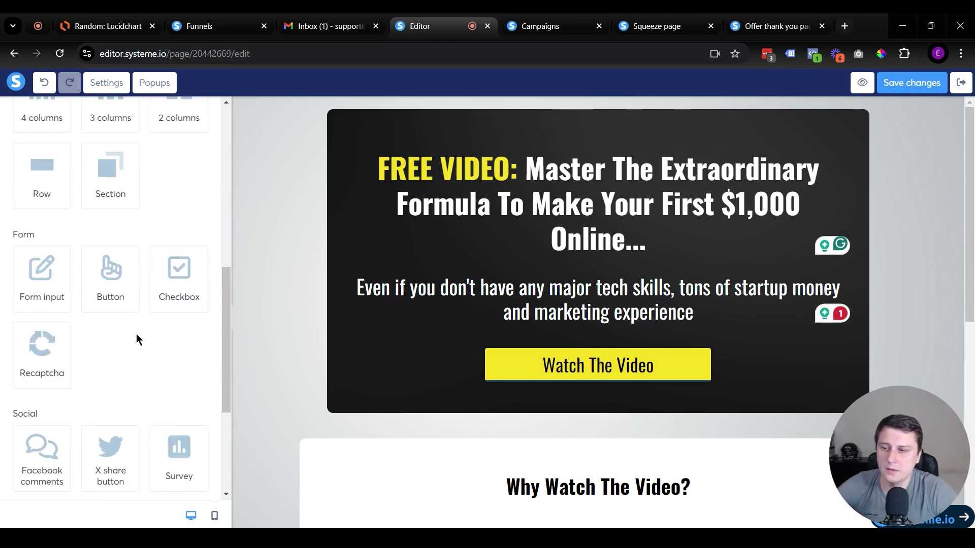
left_click_drag(63, 285, 546, 320)
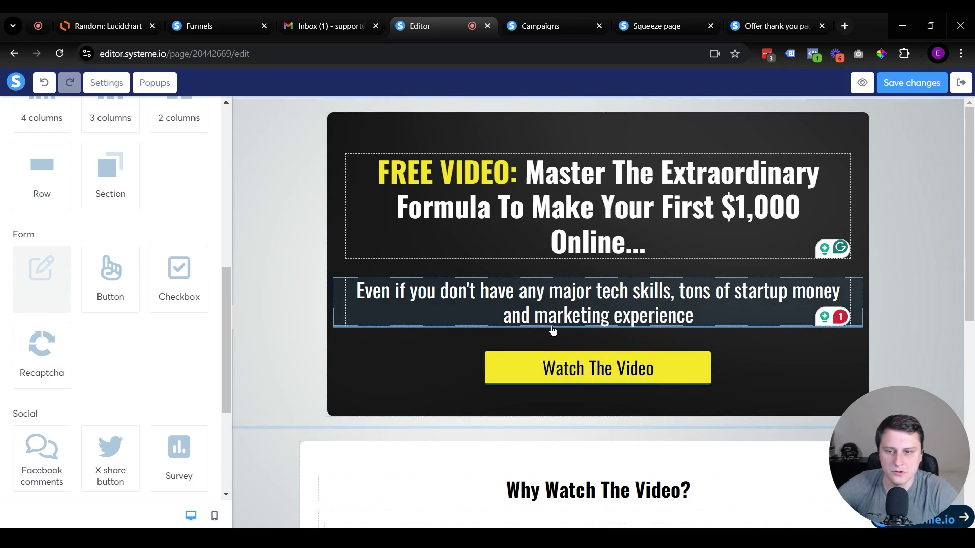
left_click(660, 375)
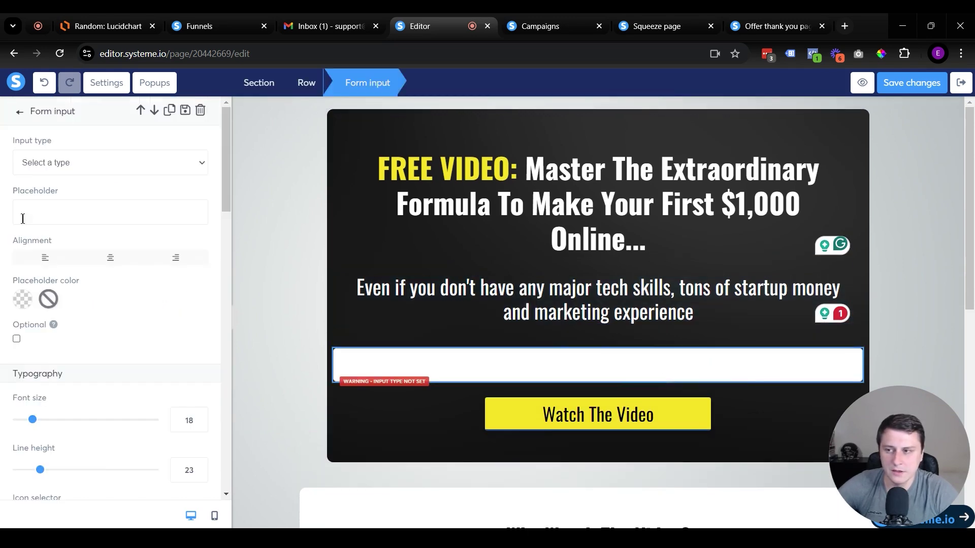
left_click(62, 166)
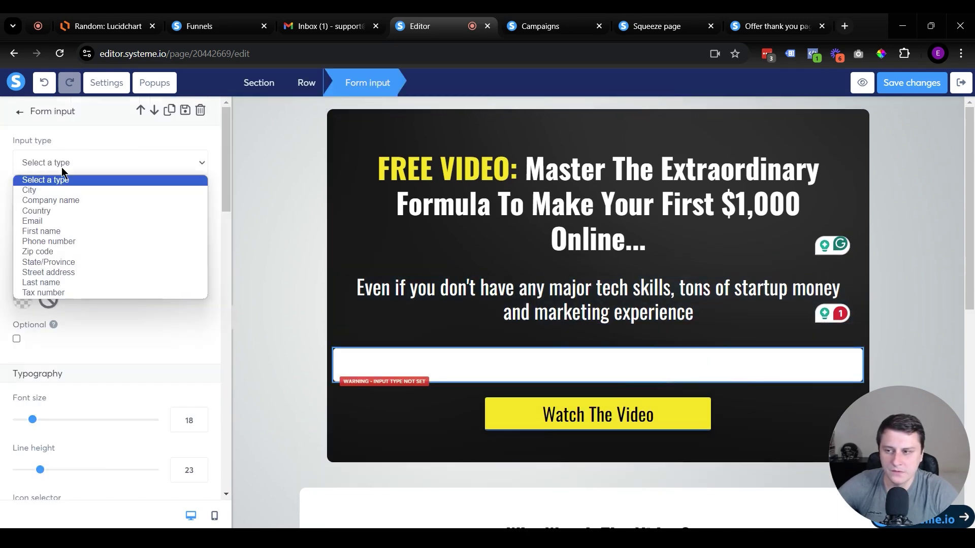
left_click(87, 233)
key("Escape")
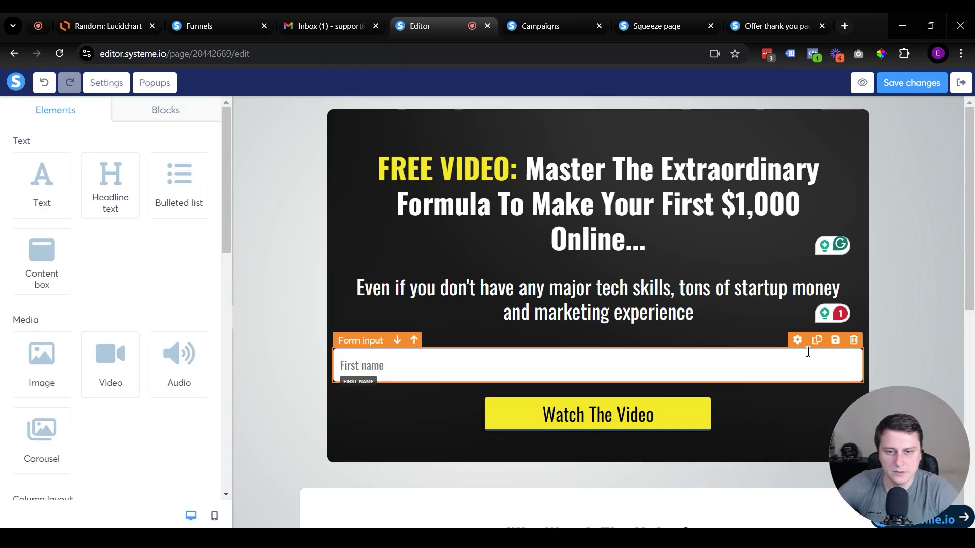
Step: Duplicate the First name form input and set the copy's input type to Email
left_click(816, 339)
left_click(465, 407)
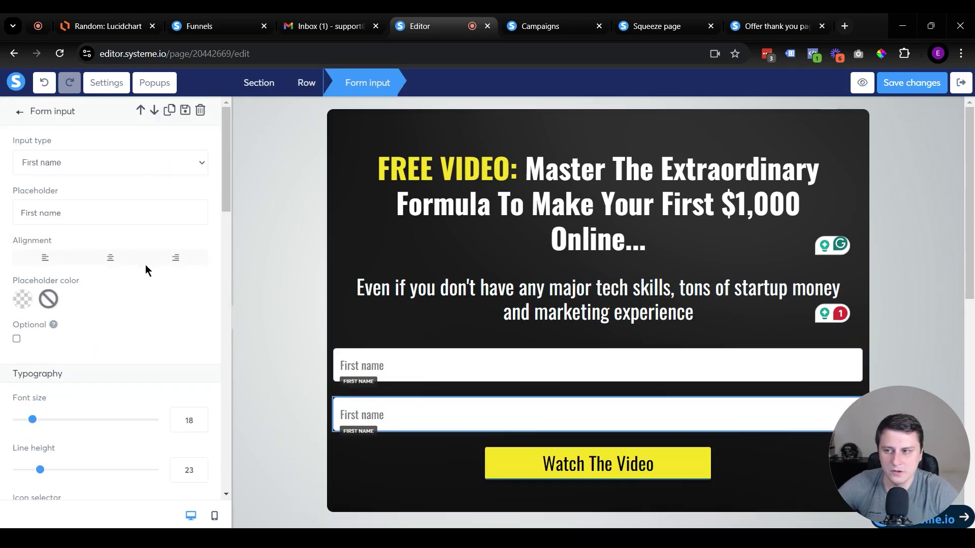
left_click(51, 168)
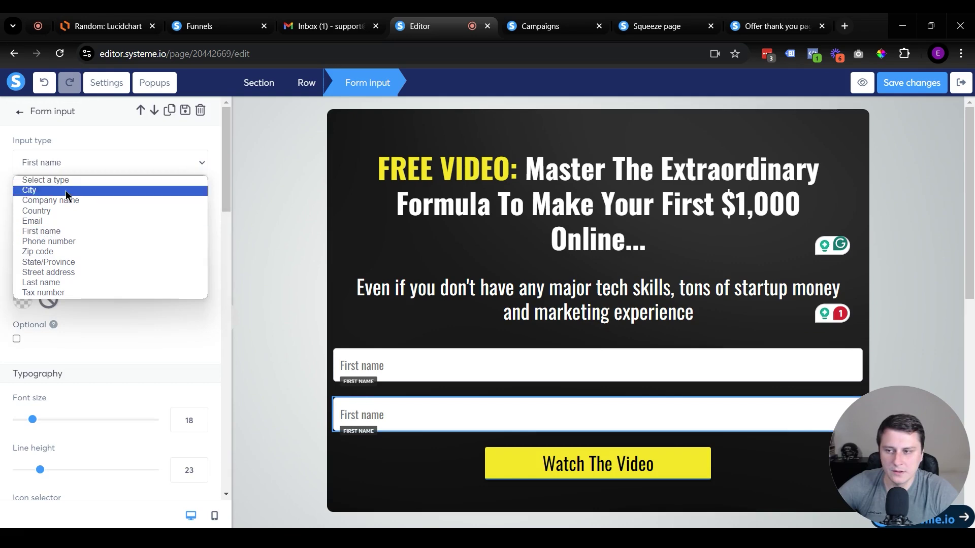
left_click(122, 221)
left_click(231, 335)
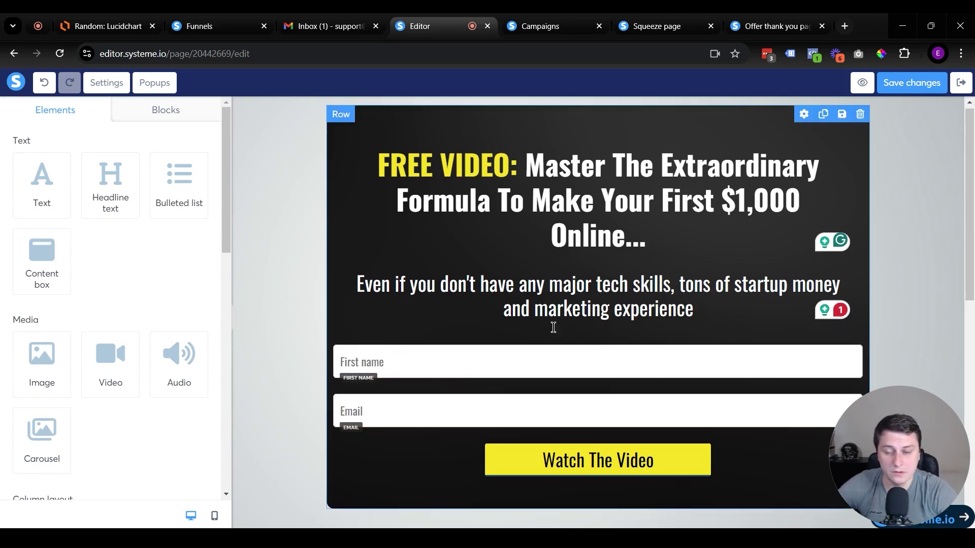
Step: Review the click action of the Watch The Video button at the end of the Why Watch The Video? section
scroll(552, 327, "down", 10)
left_click(680, 343)
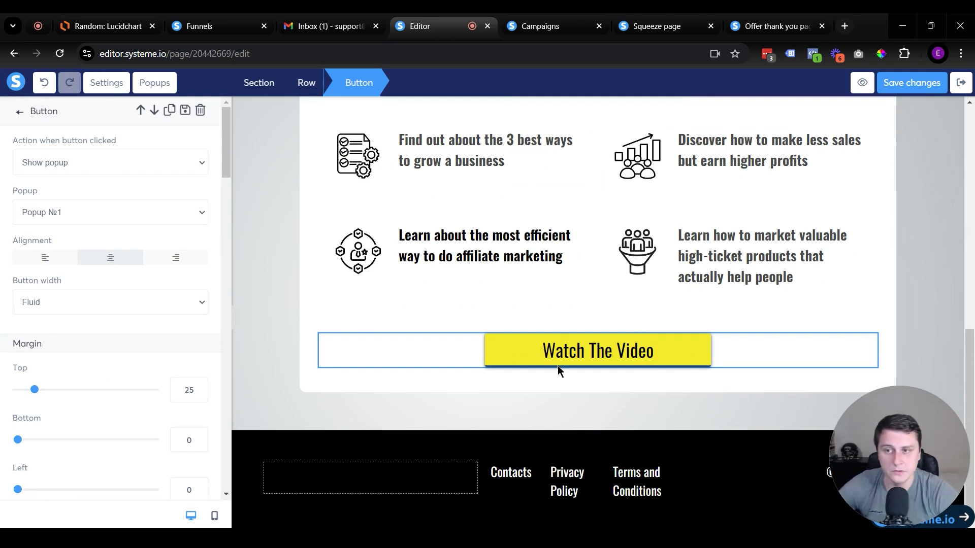
left_click(542, 386)
left_click(592, 352)
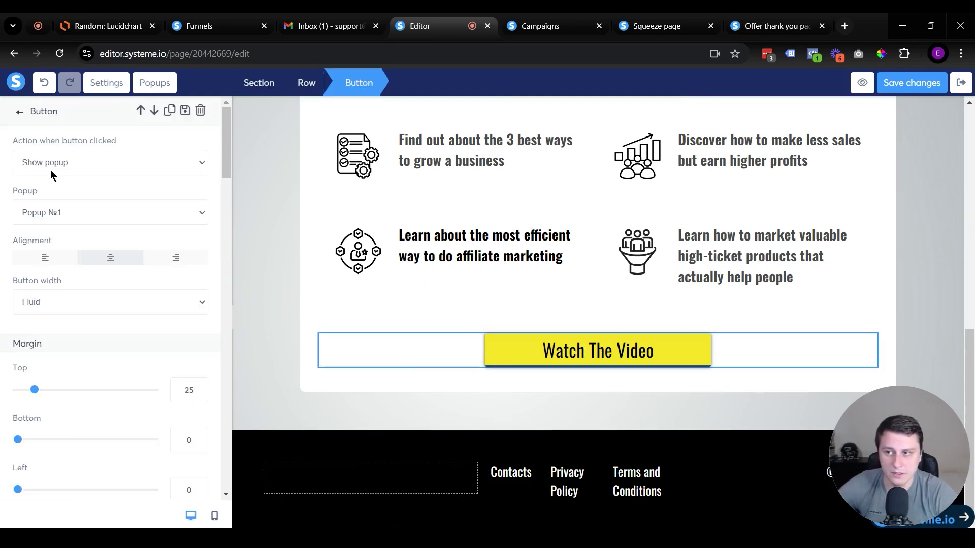
left_click(281, 336)
scroll(296, 348, "up", 10)
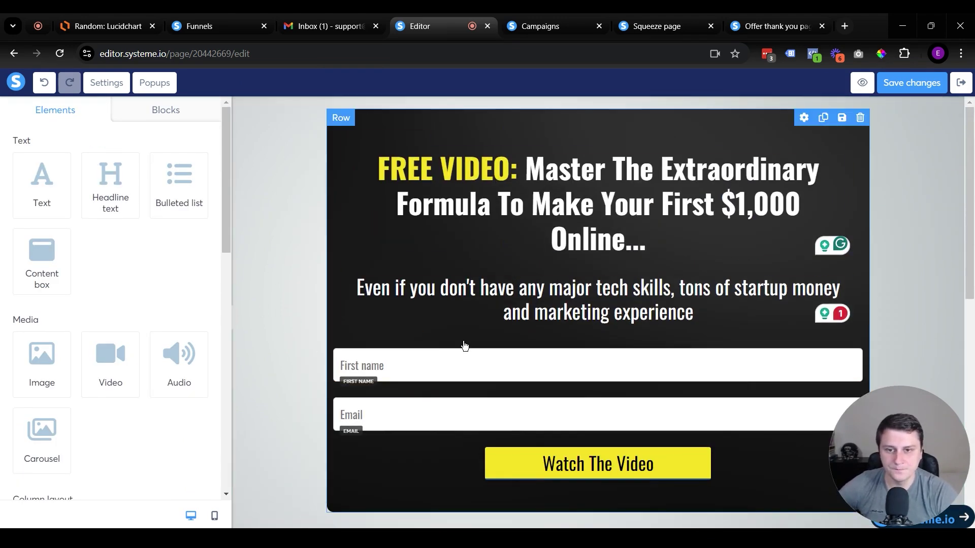
scroll(274, 321, "down", 1)
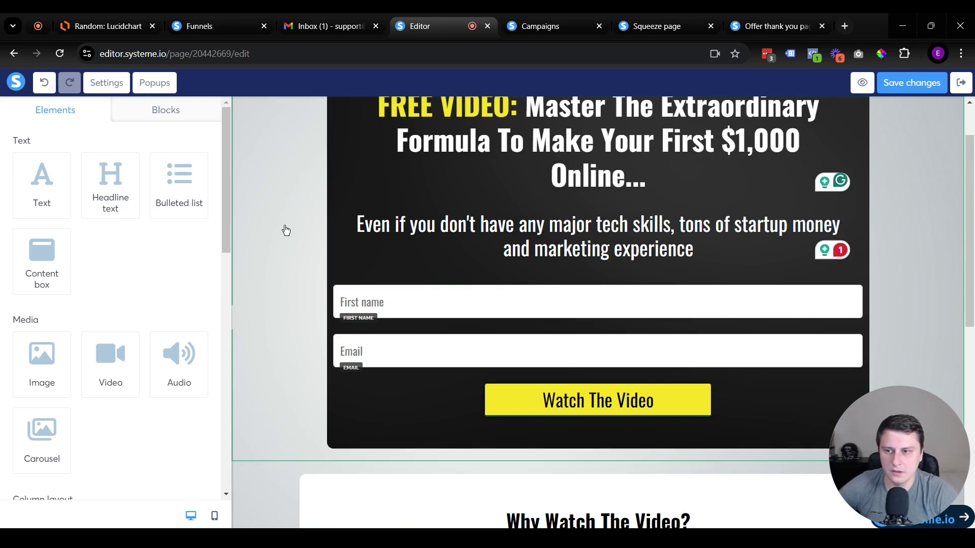
scroll(290, 259, "up", 1)
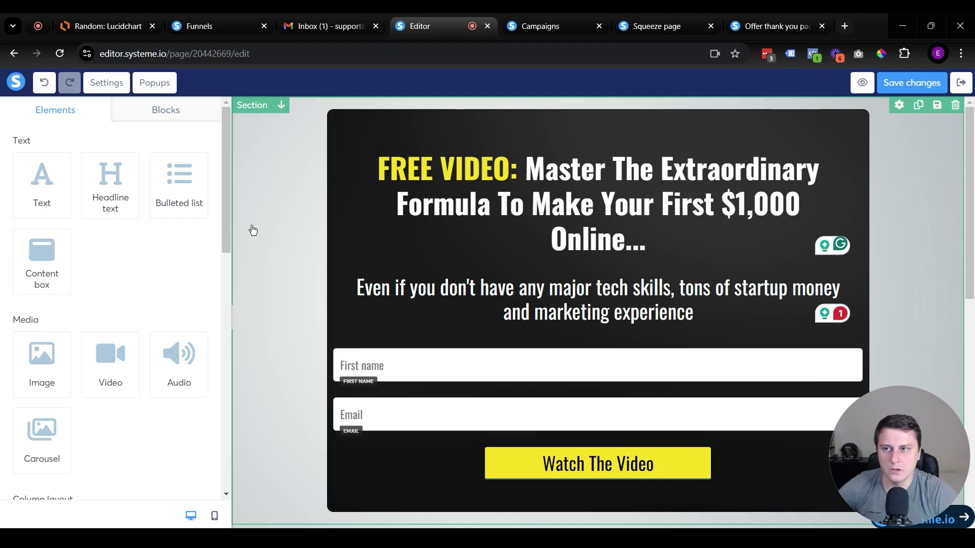
Step: Set the opt-in section's left/right padding to 30 and its top padding to 52
left_click(264, 203)
scroll(163, 438, "down", 3)
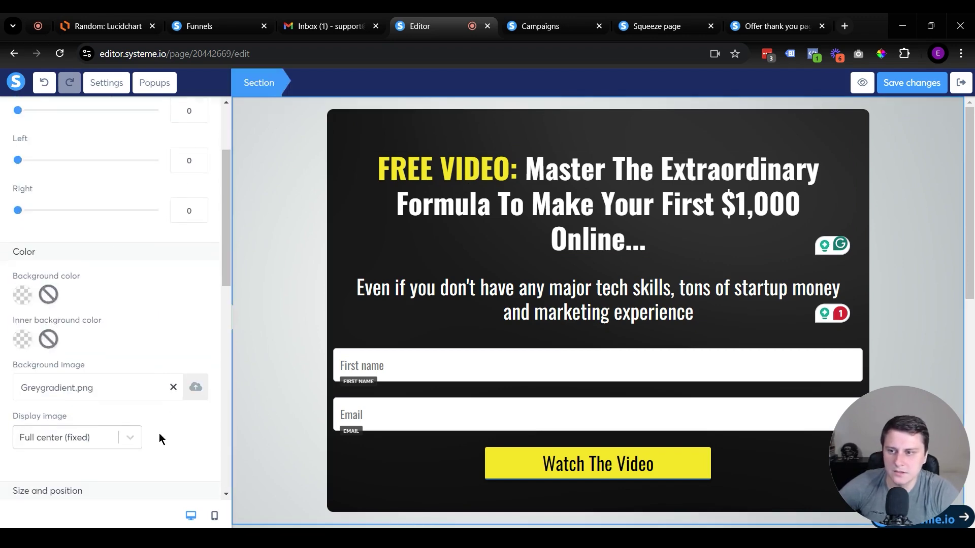
left_click_drag(215, 222, 220, 338)
mouse_move(46, 363)
left_mouse_down()
mouse_move(80, 362)
mouse_move(31, 361)
left_mouse_up()
scroll(64, 363, "up", 1)
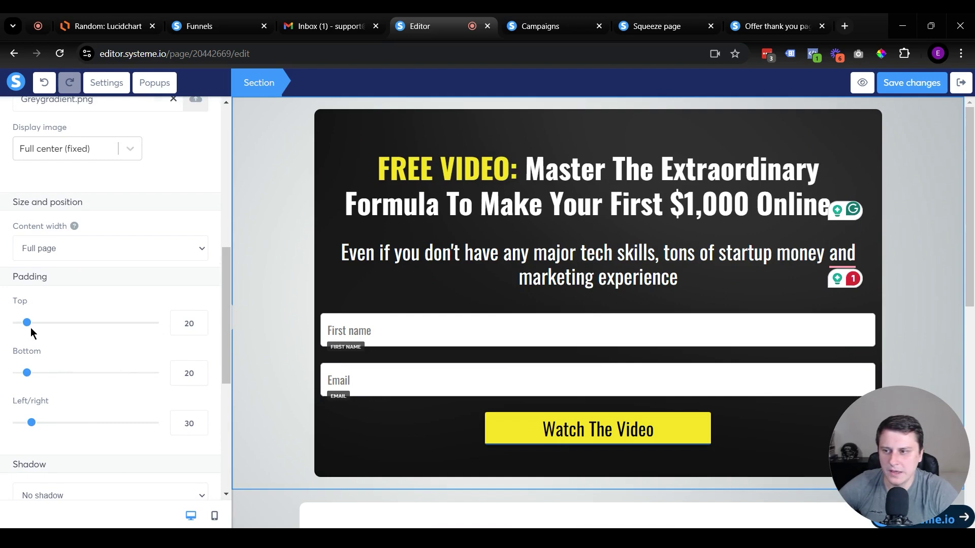
mouse_move(28, 328)
left_mouse_down()
mouse_move(78, 330)
mouse_move(42, 327)
left_mouse_up()
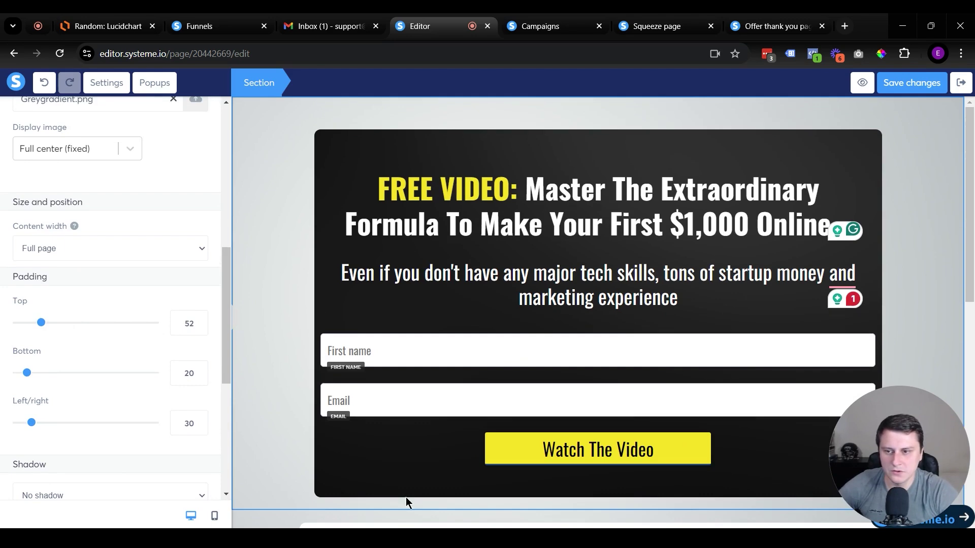
Step: Set both the right and left padding of the dark opt-in row to 35
left_click(327, 484)
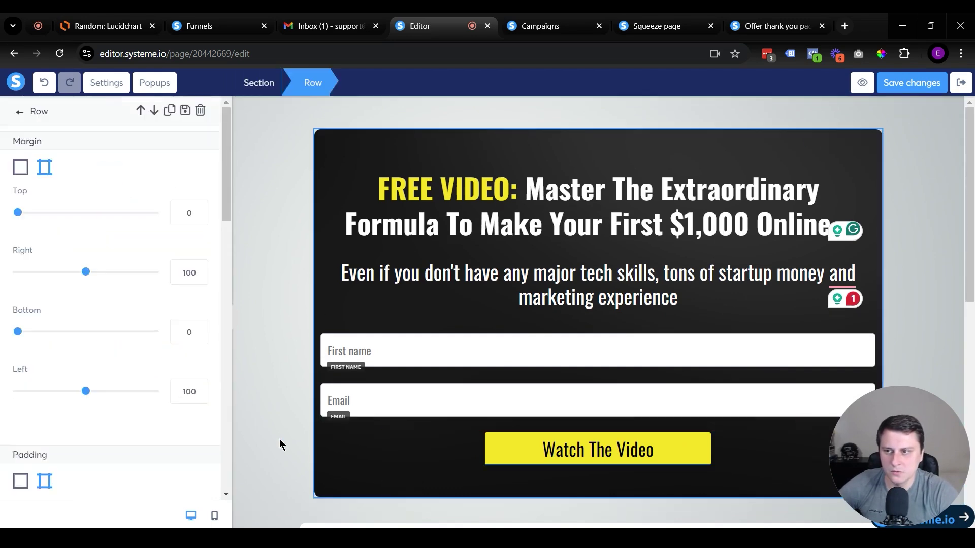
scroll(118, 374, "down", 4)
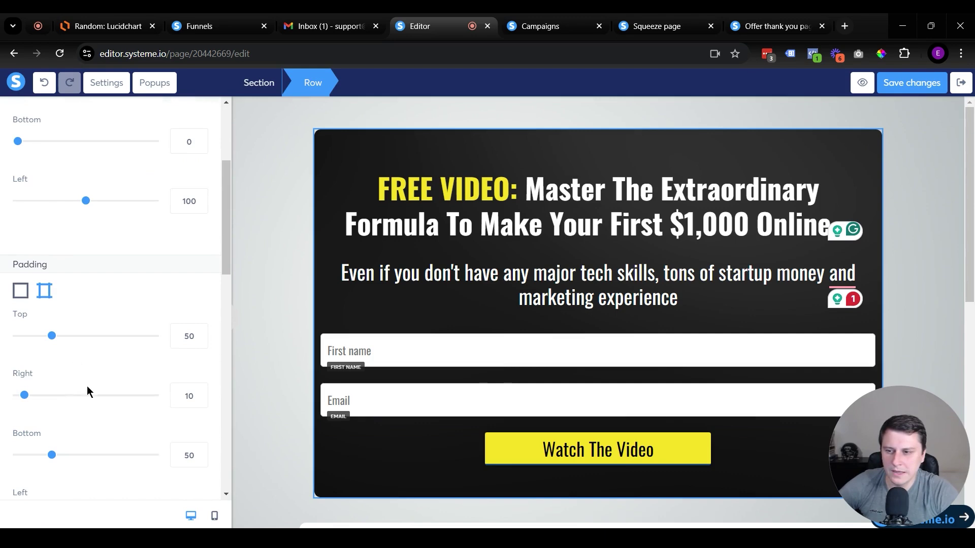
scroll(55, 426, "down", 1)
left_click_drag(26, 452, 38, 452)
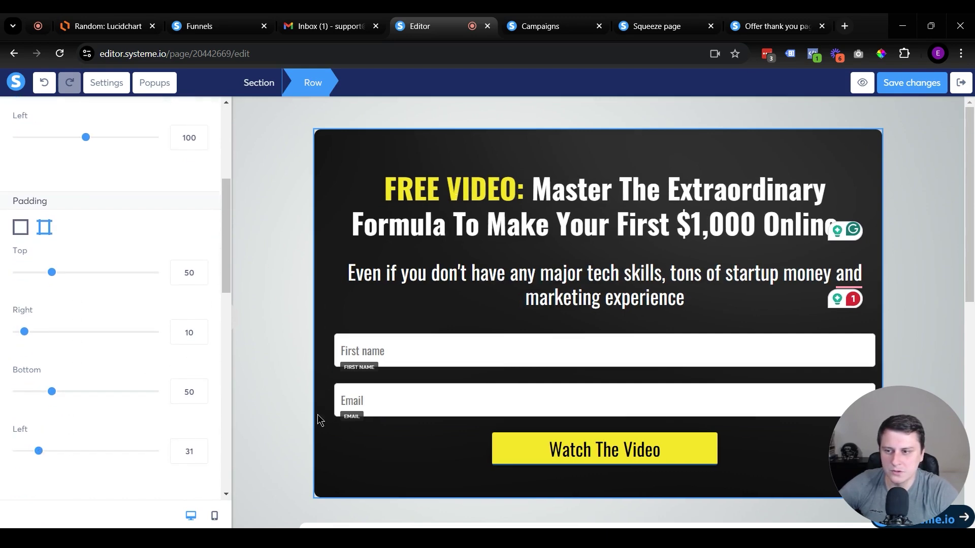
left_click_drag(25, 332, 40, 333)
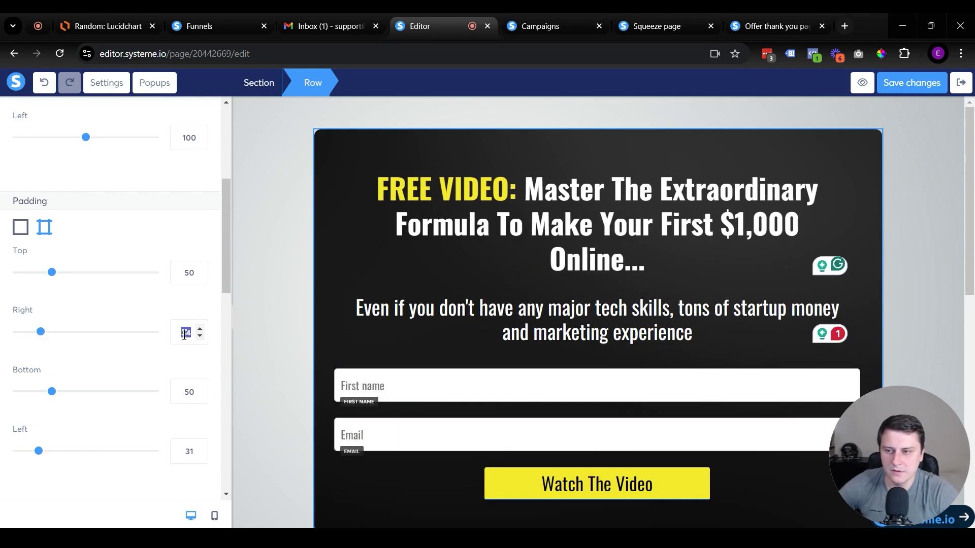
type("35")
left_click(194, 453)
type("35")
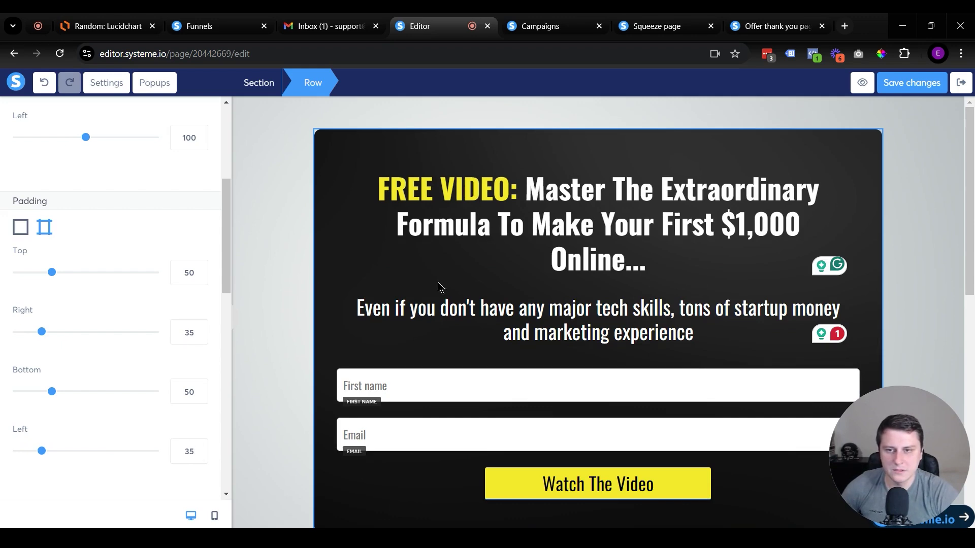
left_click(278, 405)
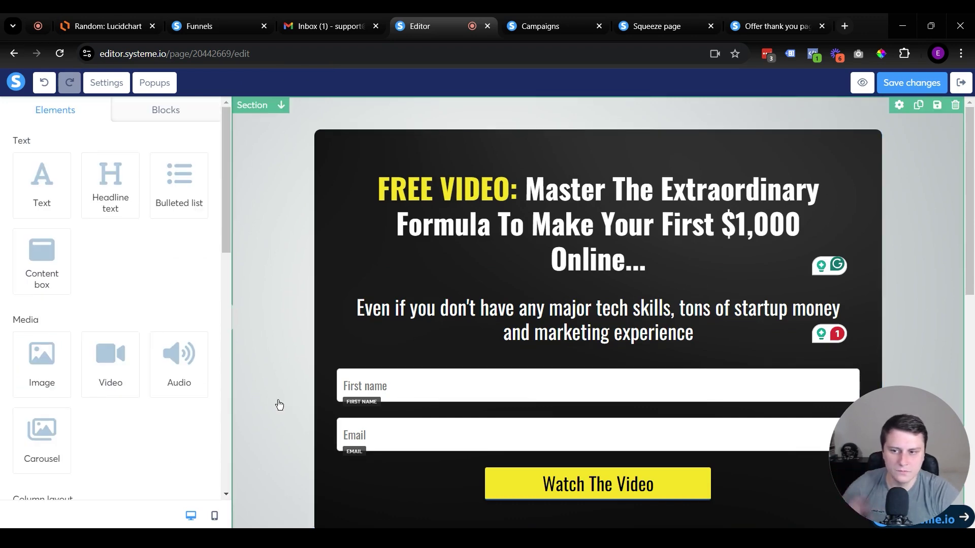
Step: Recolour the opt-in form's Watch The Video button with a purple background and yellow F8E71C text
scroll(296, 405, "down", 3)
scroll(692, 349, "up", 3)
scroll(692, 349, "down", 3)
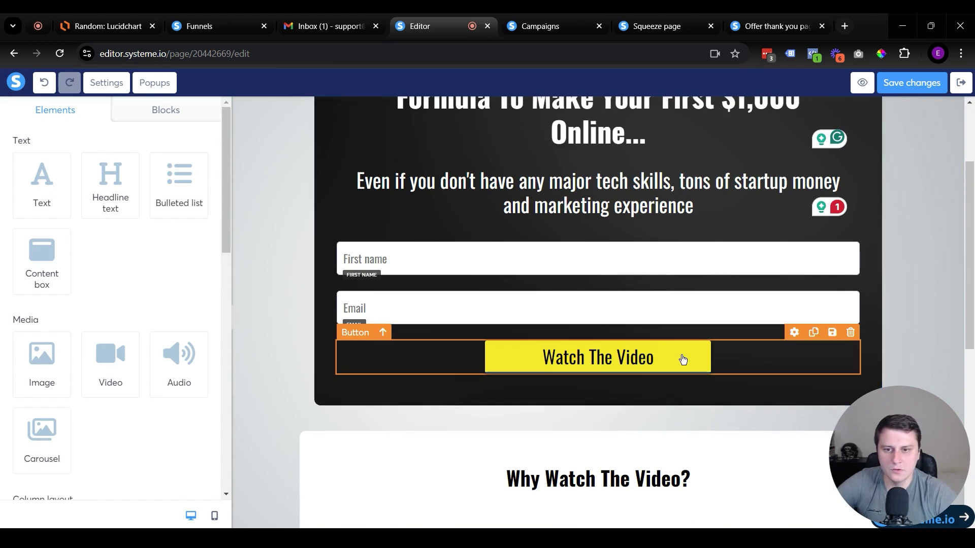
left_click(641, 364)
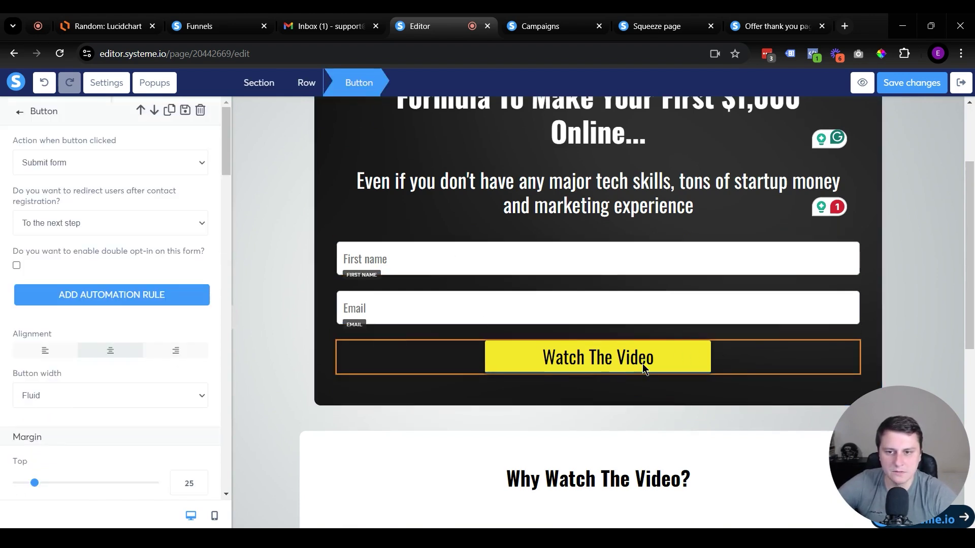
scroll(135, 386, "down", 8)
scroll(135, 390, "down", 7)
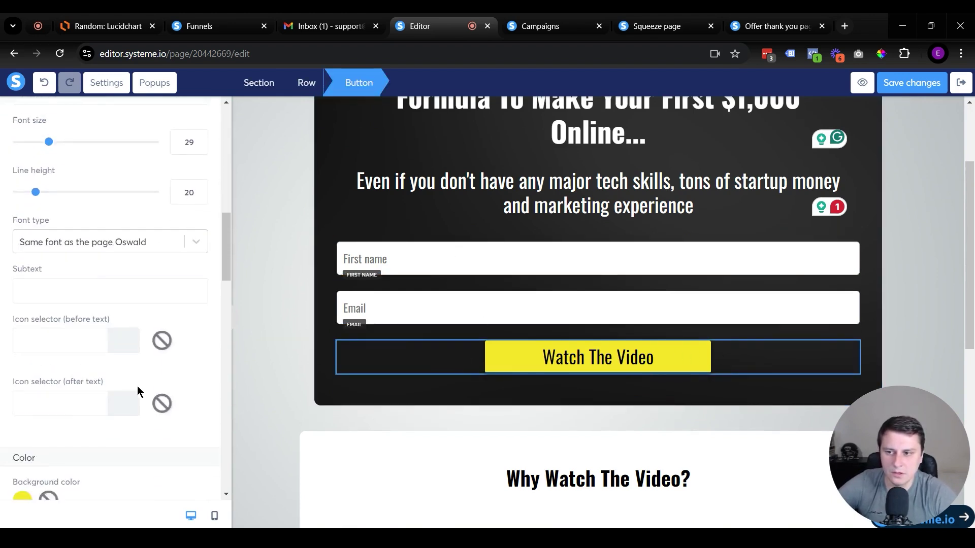
left_click(23, 367)
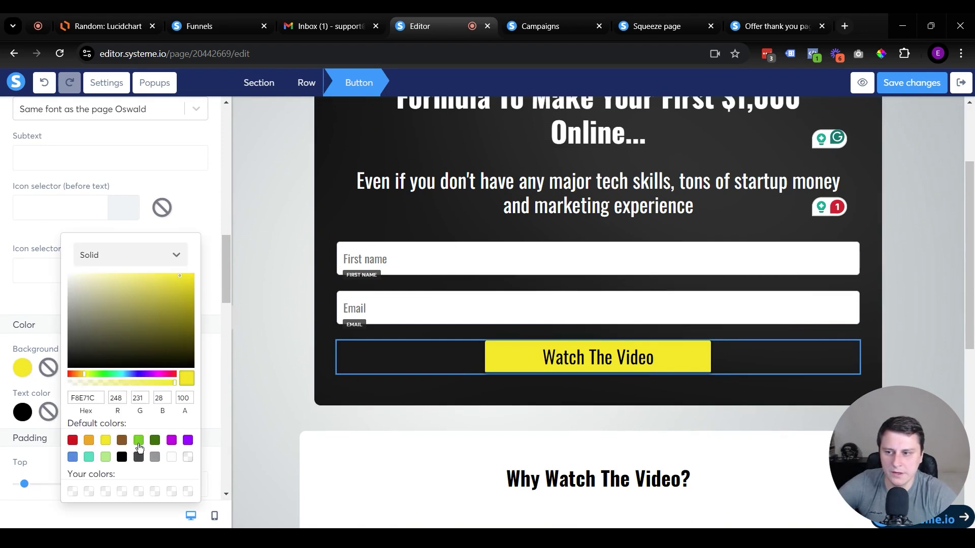
left_click(172, 441)
left_click(26, 413)
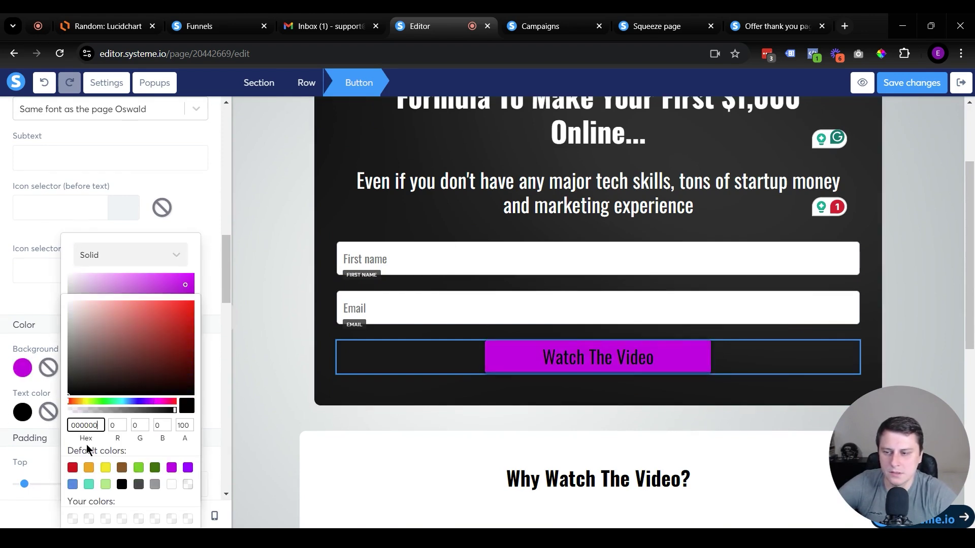
left_click(105, 468)
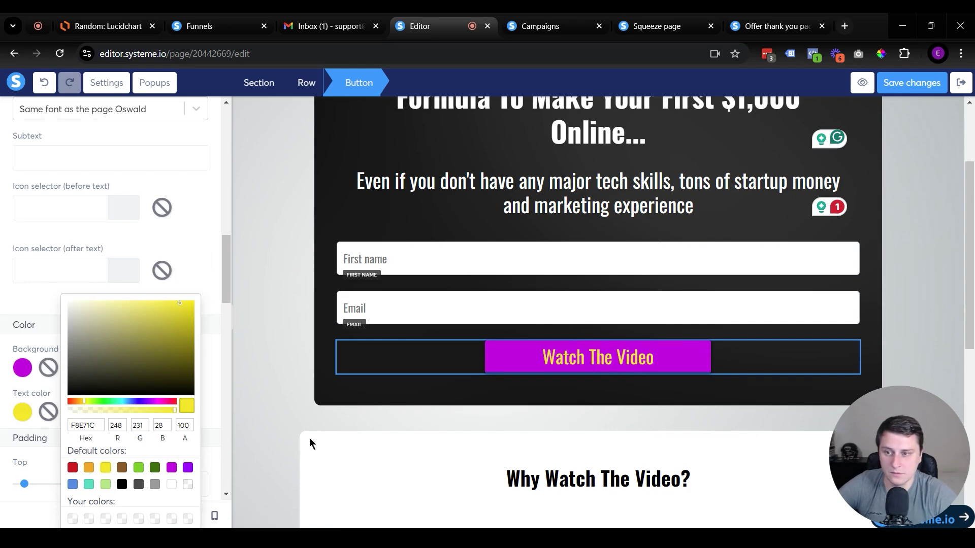
left_click(274, 401)
scroll(605, 359, "up", 3)
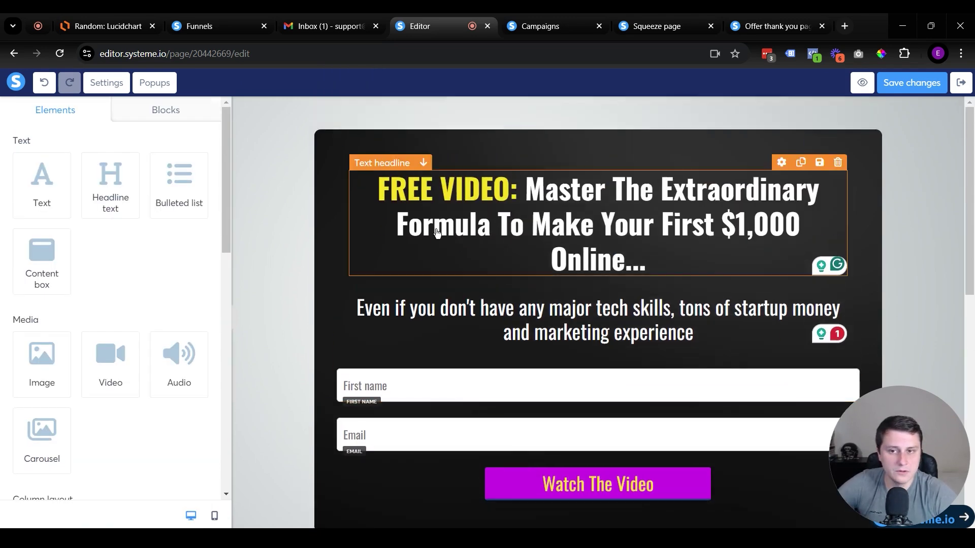
Step: Try a bulleted list below the Why Watch The Video? heading, and delete it again
scroll(620, 482, "down", 3)
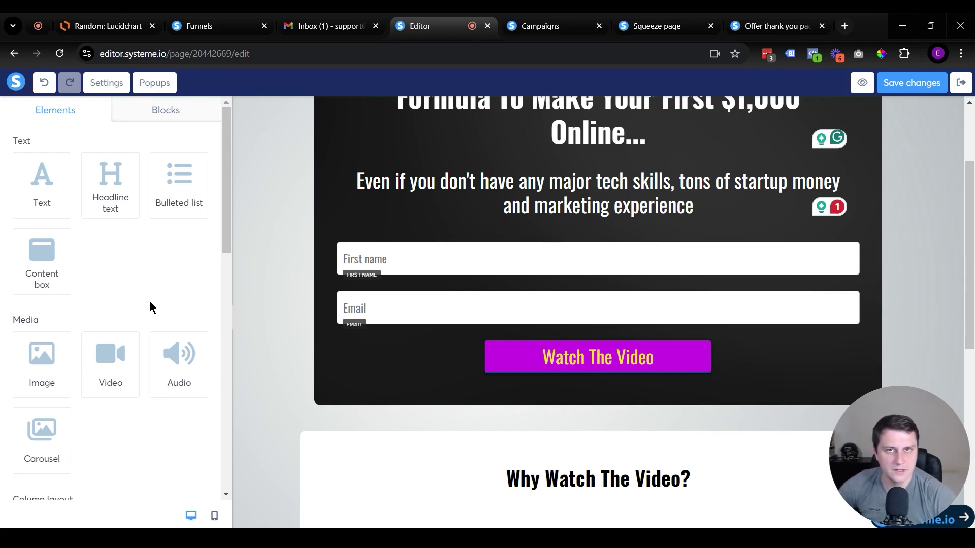
scroll(507, 228, "down", 5)
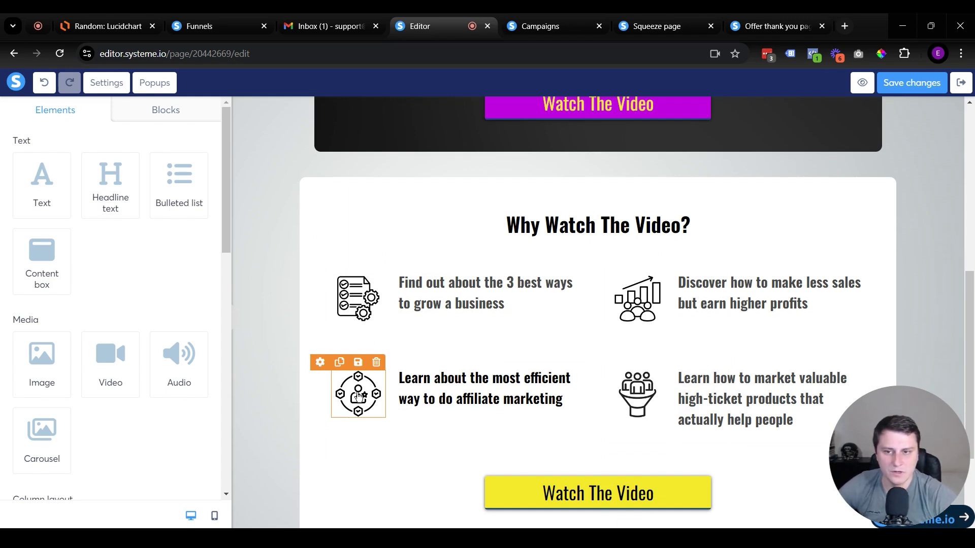
left_click_drag(196, 202, 562, 257)
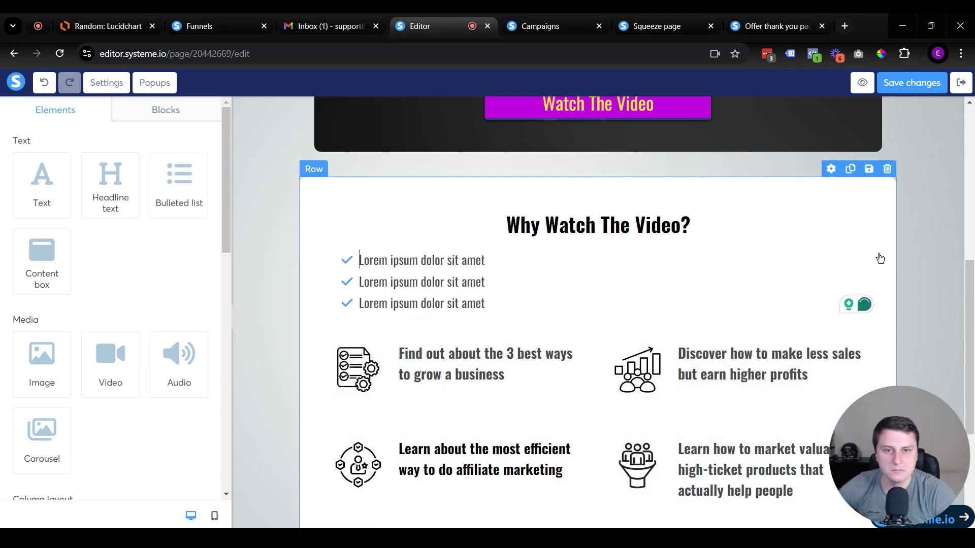
left_click(868, 237)
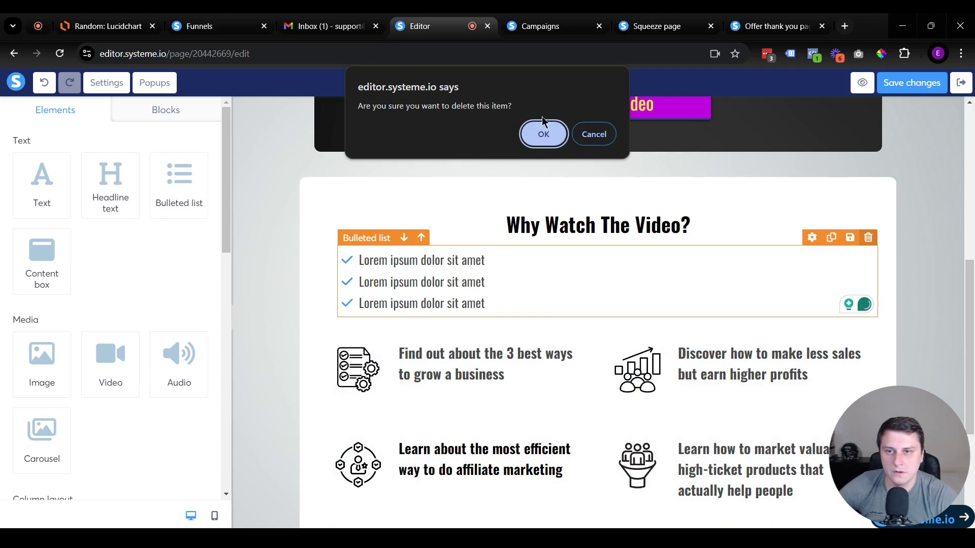
left_click(544, 133)
Step: Compare the opt-in form's Watch The Video button with the one below the benefit points
scroll(658, 252, "up", 5)
scroll(659, 252, "down", 5)
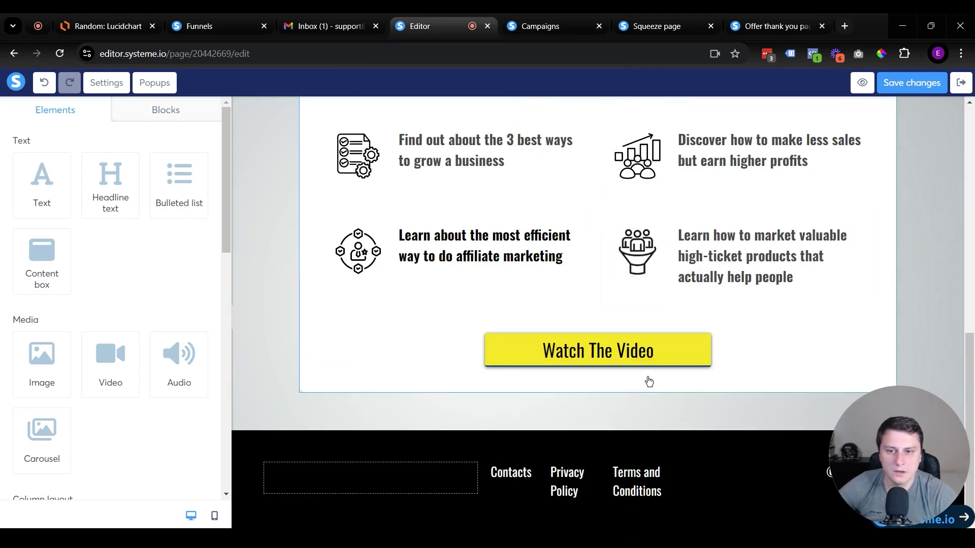
scroll(634, 350, "up", 5)
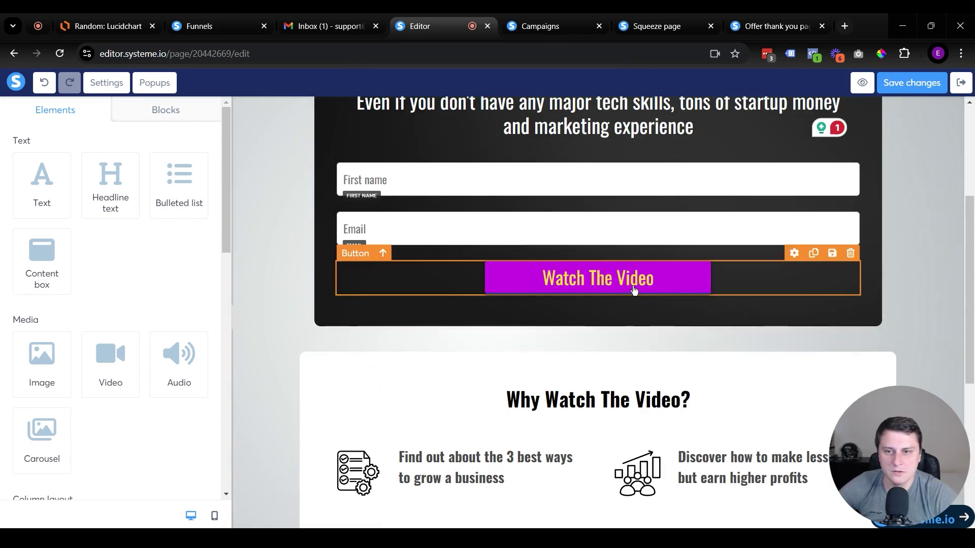
scroll(719, 274, "down", 5)
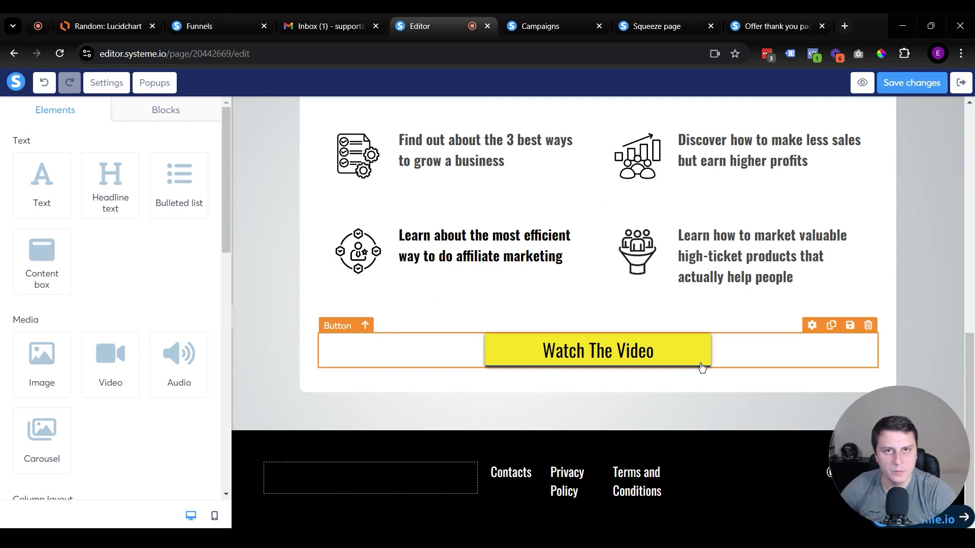
scroll(374, 366, "up", 5)
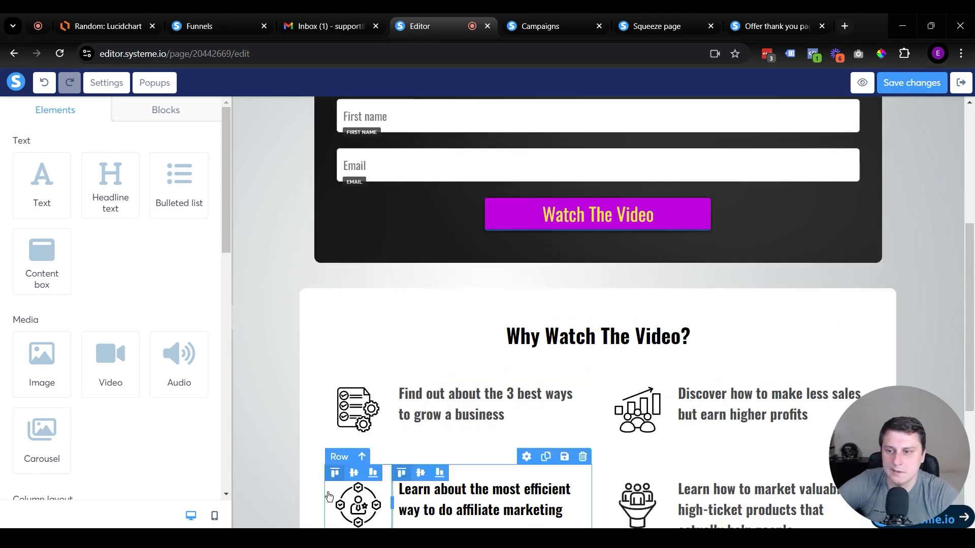
scroll(287, 414, "up", 4)
scroll(285, 254, "up", 2)
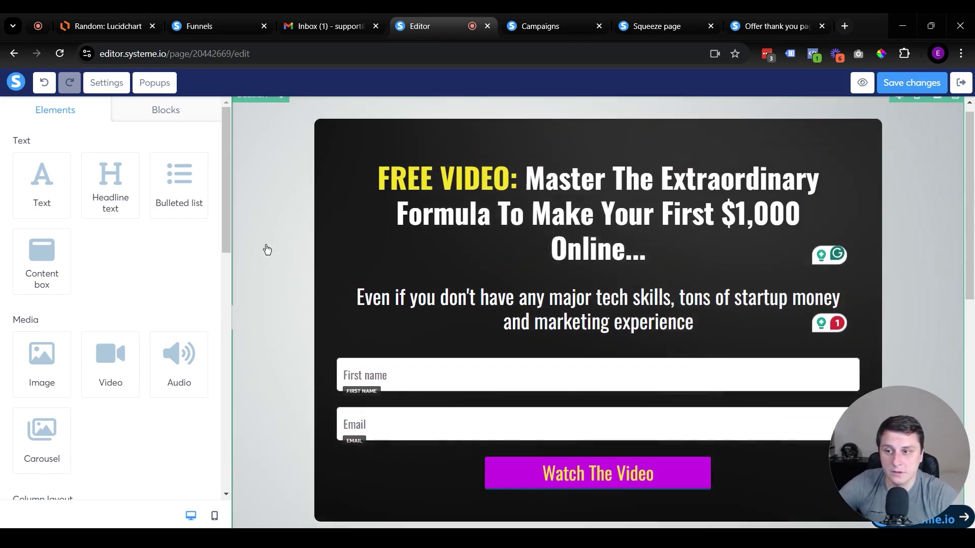
Step: Set the background colour of the section around the dark opt-in row to purple 9013FE
left_click(268, 233)
scroll(74, 315, "down", 1)
scroll(74, 309, "down", 1)
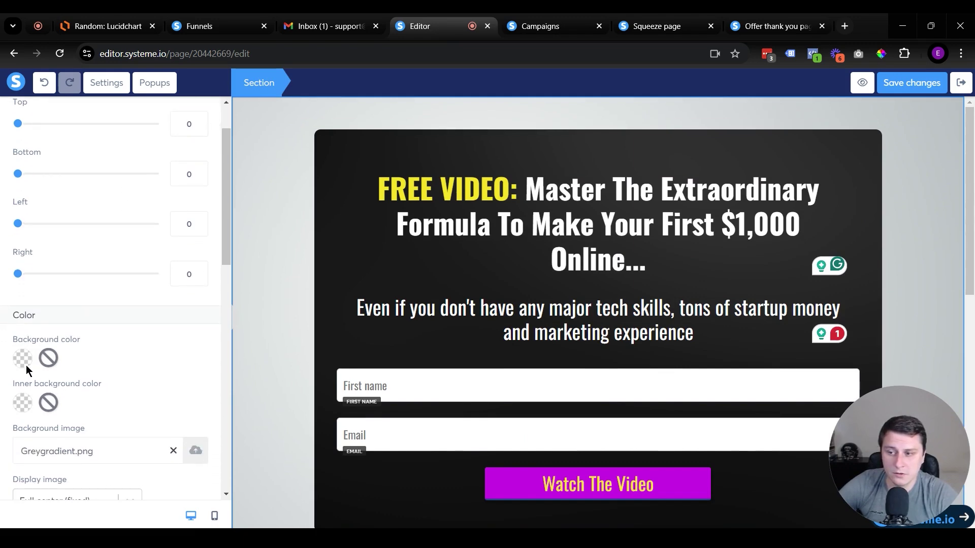
left_click(24, 360)
left_click(121, 431)
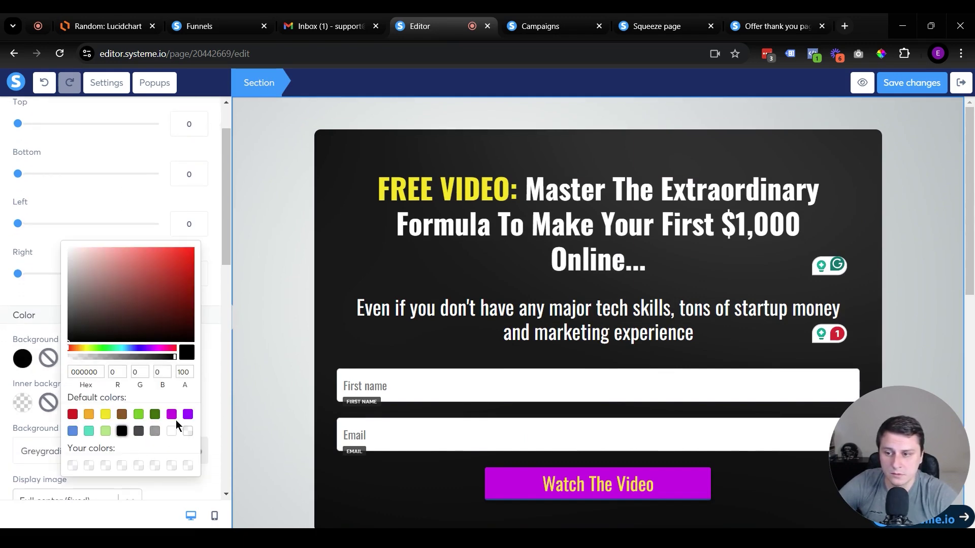
left_click(188, 414)
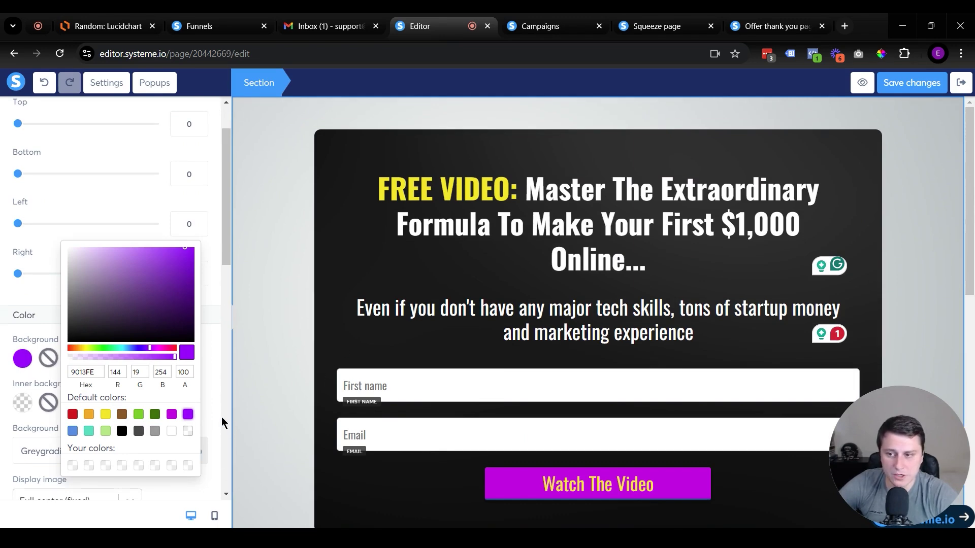
scroll(214, 416, "down", 6)
left_click(220, 376)
scroll(220, 376, "up", 5)
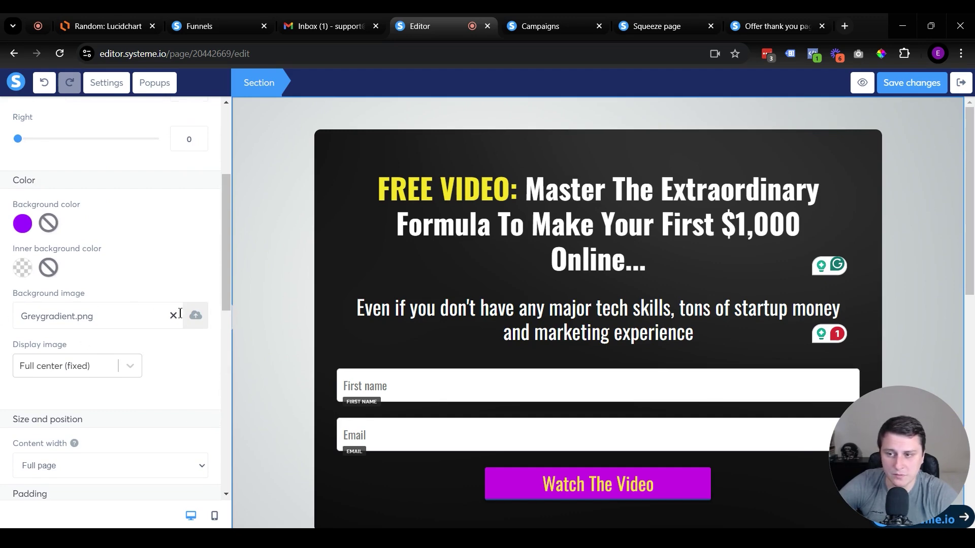
Step: View the upload options for the opt-in section's background image and close them without choosing a file
left_click(196, 316)
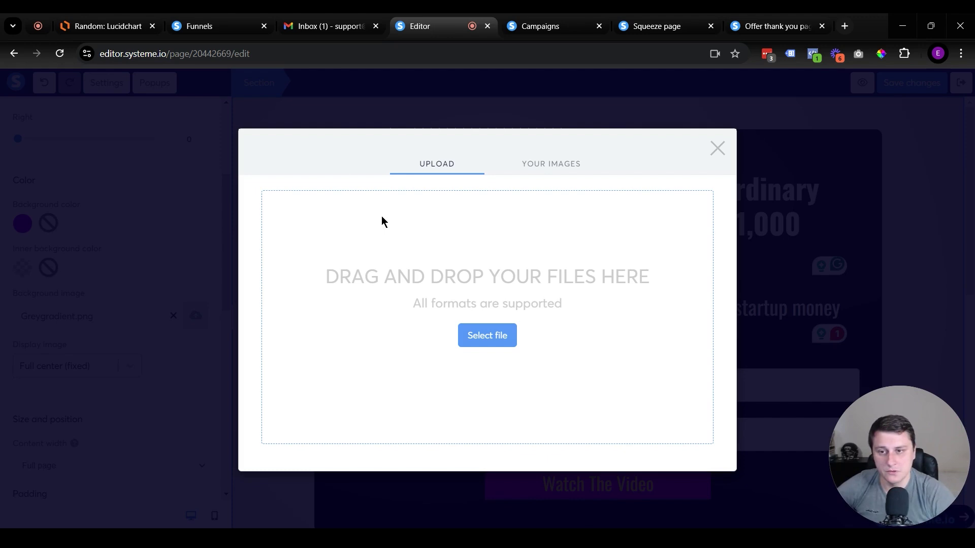
left_click(718, 148)
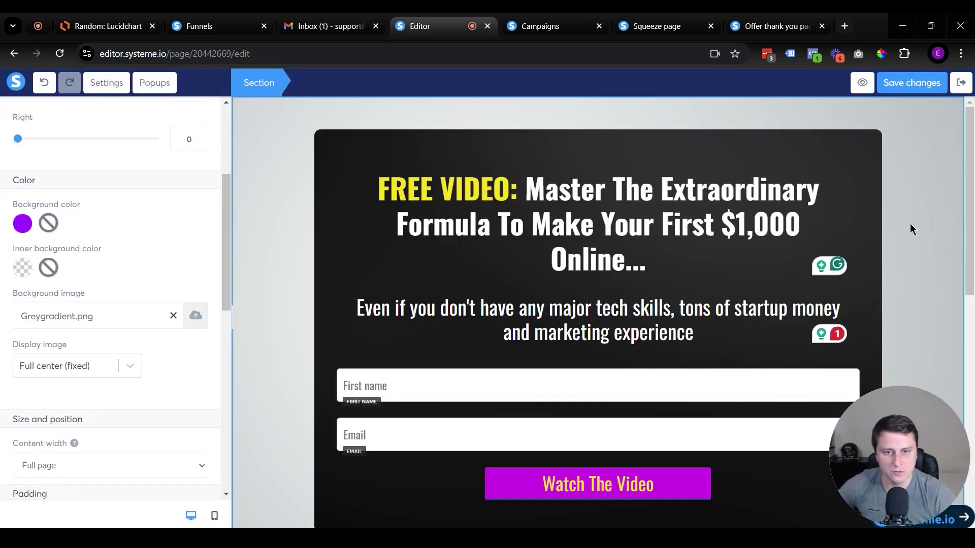
left_click(282, 371)
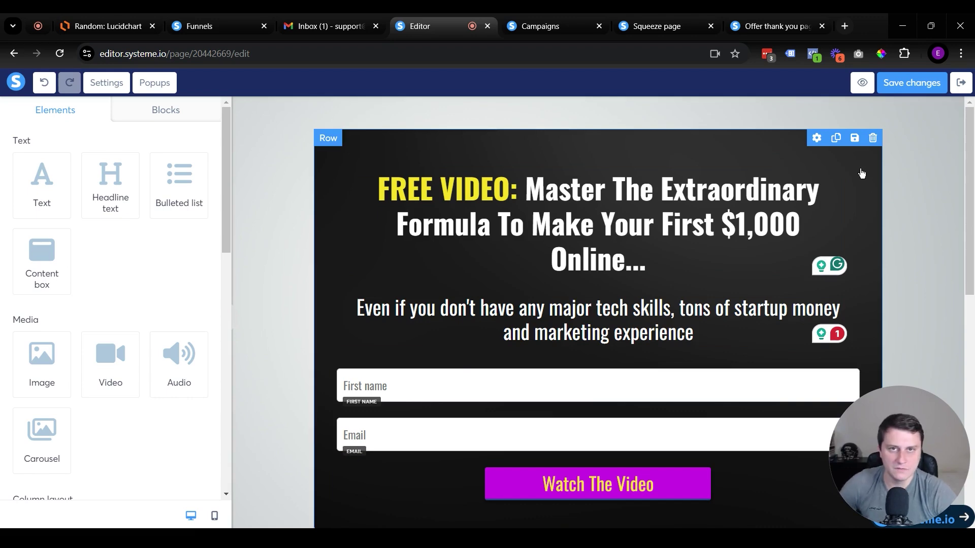
Step: Remove the Greygradient.png background image from the section around the opt-in row
left_click(273, 294)
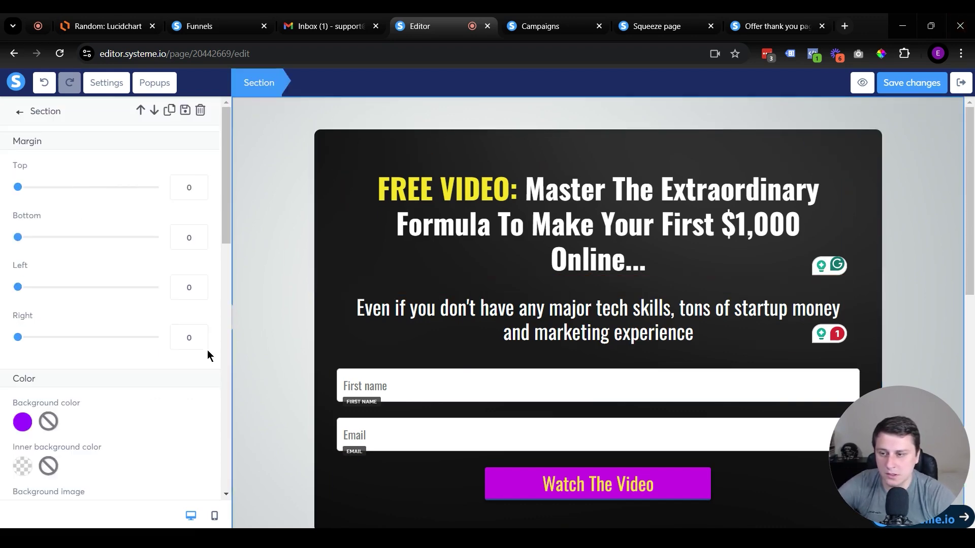
scroll(161, 382, "down", 6)
left_click(173, 197)
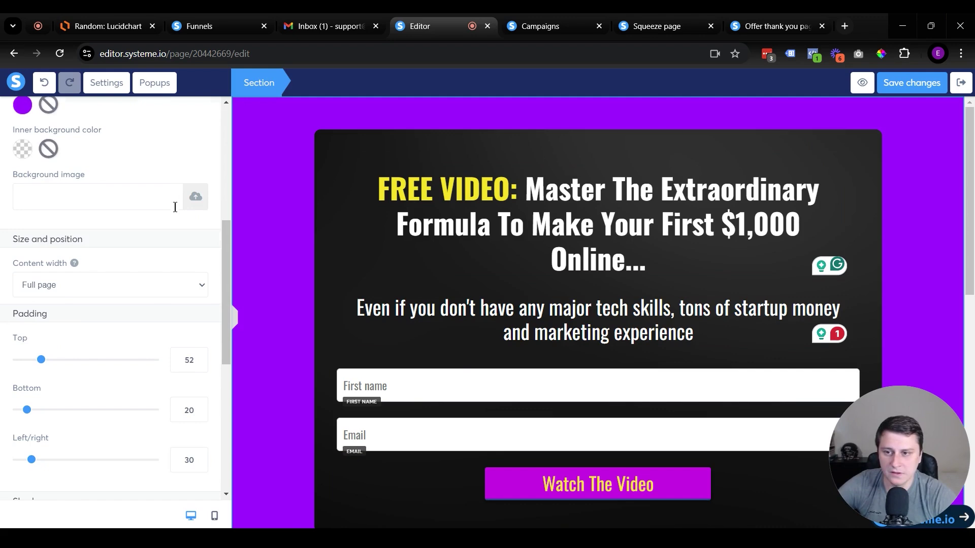
key("Escape")
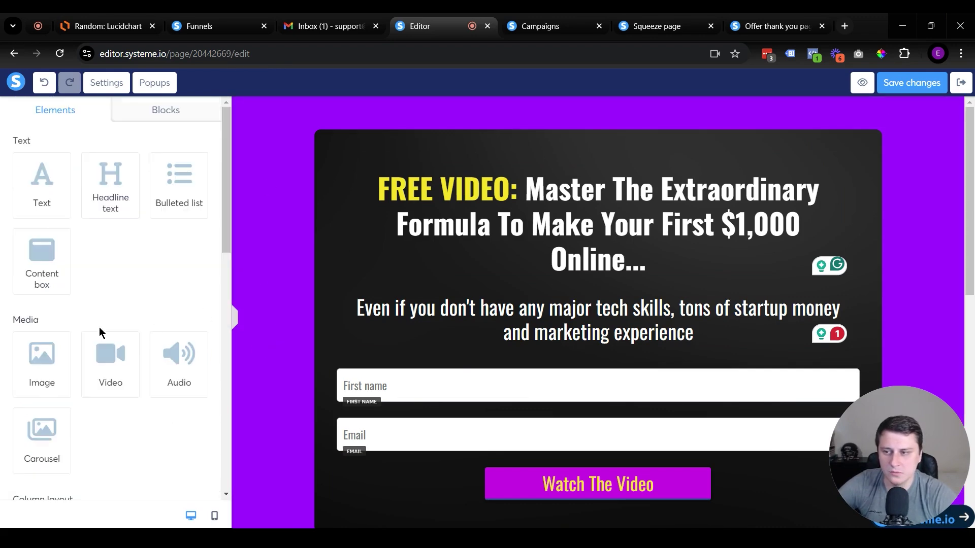
Step: Change the opt-in section's background colour to the default light green
left_click(274, 305)
left_click(43, 420)
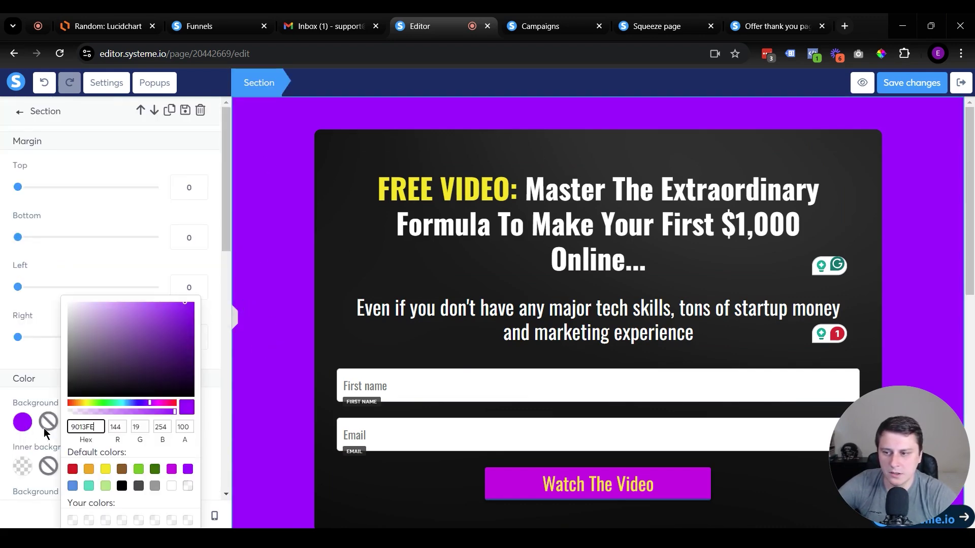
left_click(105, 486)
key("Escape")
scroll(644, 406, "down", 3)
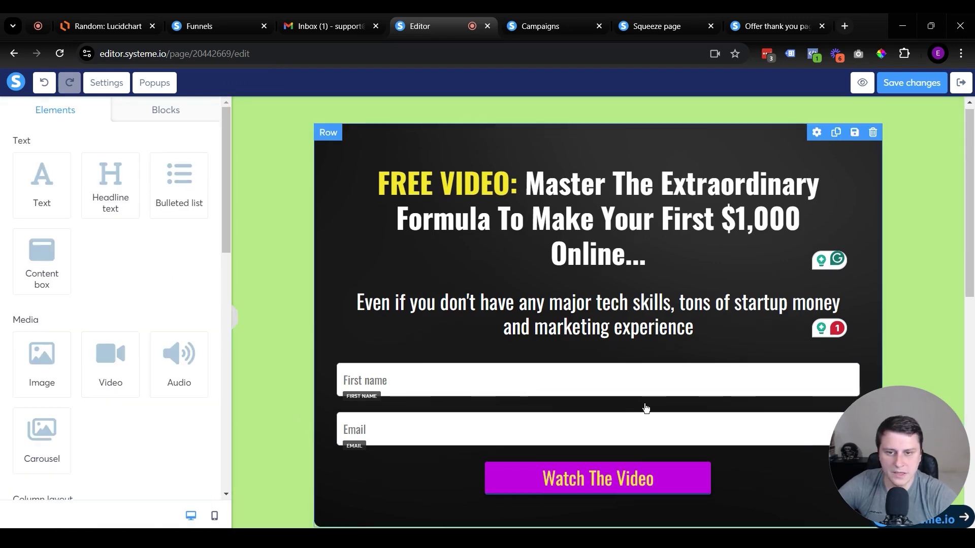
Step: Save the squeeze page changes and check the page in preview mode, closing the preview when done
scroll(645, 409, "up", 3)
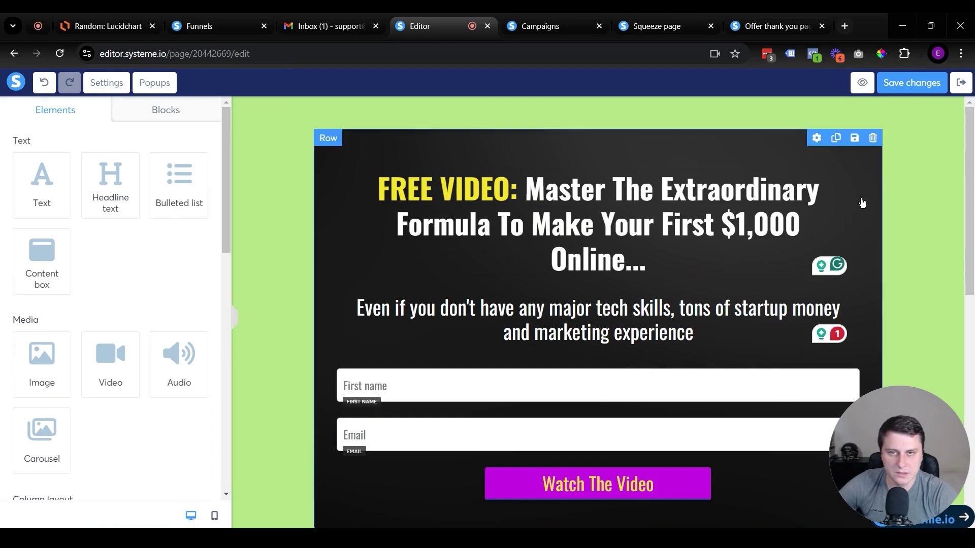
left_click(935, 90)
left_click(863, 82)
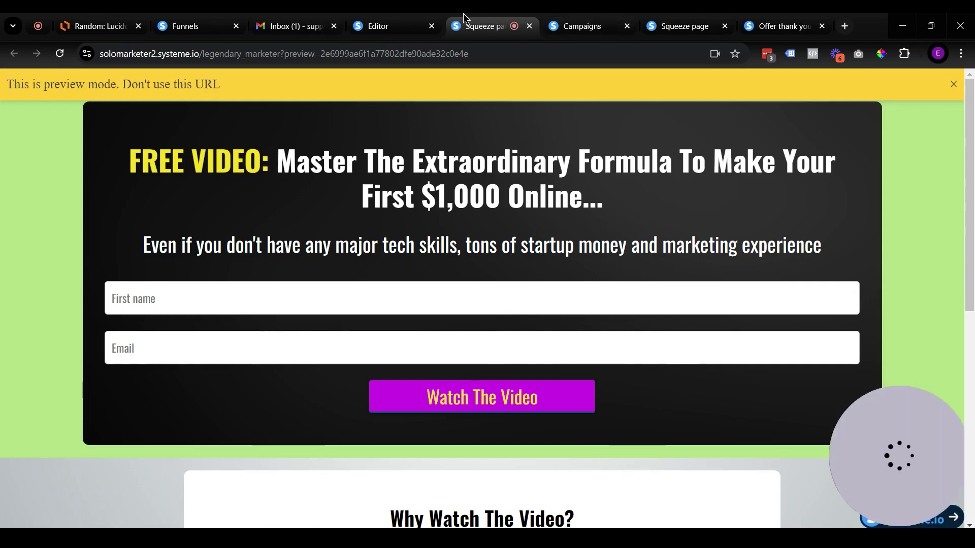
left_click(954, 84)
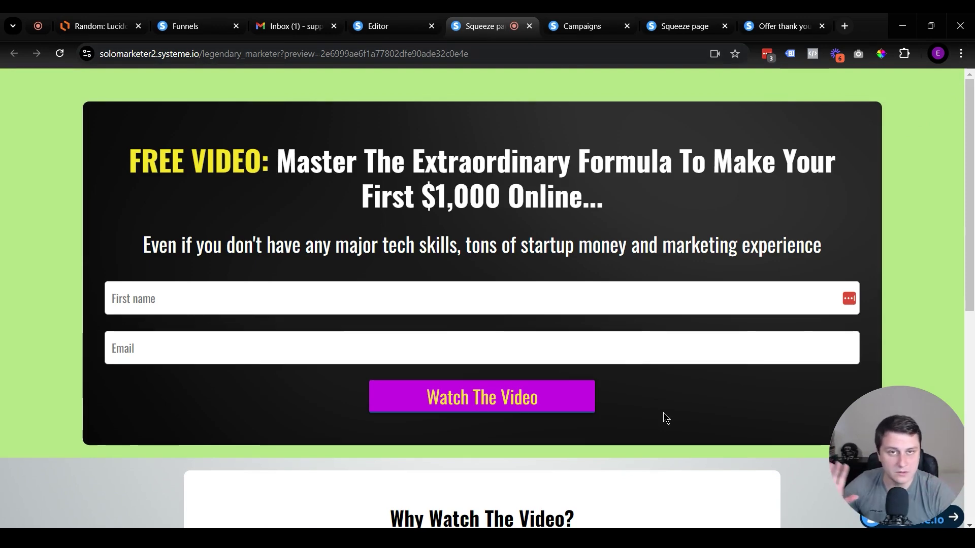
left_click(529, 25)
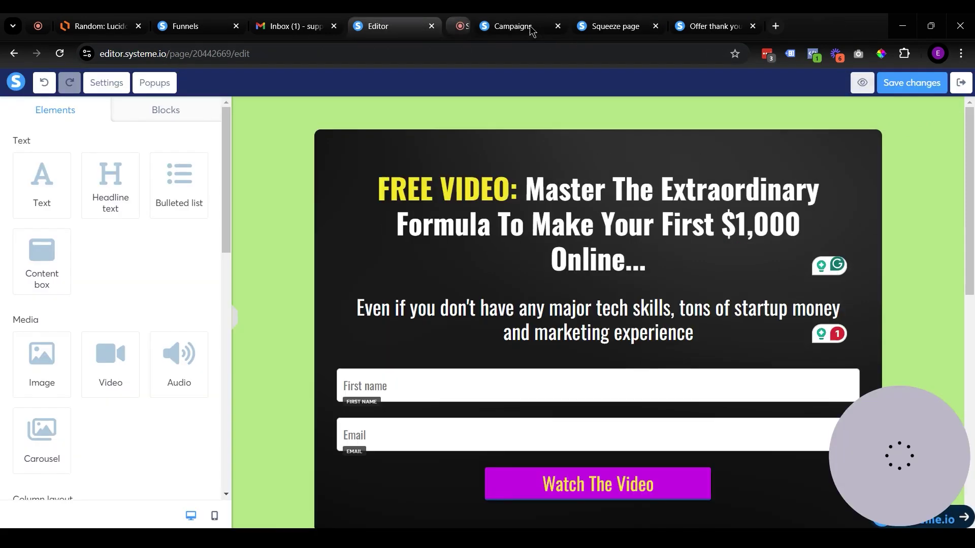
Step: Exit the page editor and set the Bridge to affiliate offer step's URL path to legendary-bridge
left_click(961, 83)
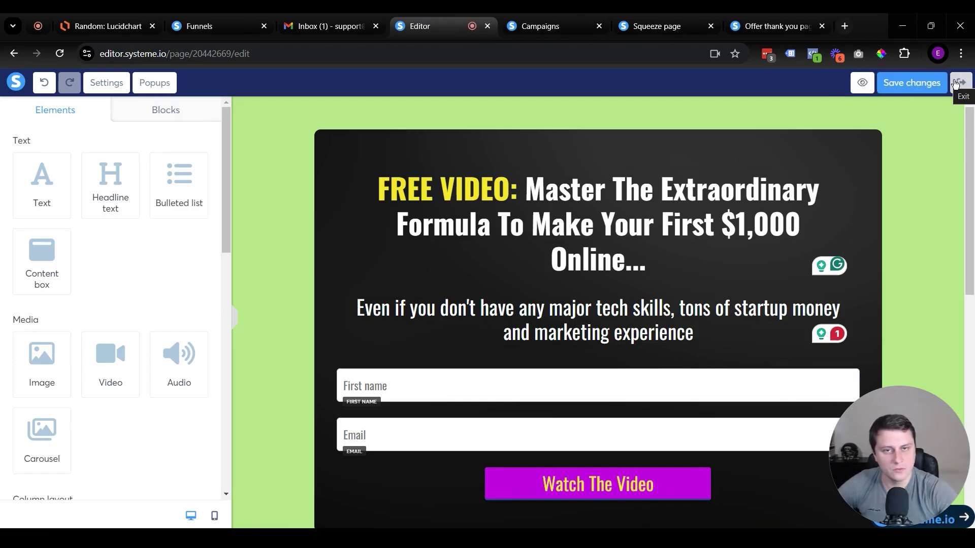
left_click(961, 83)
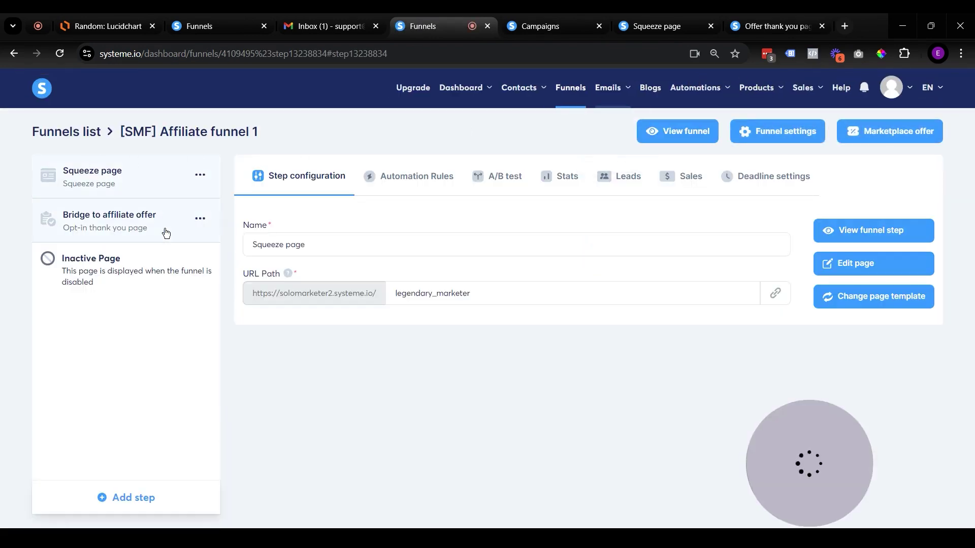
left_click(161, 233)
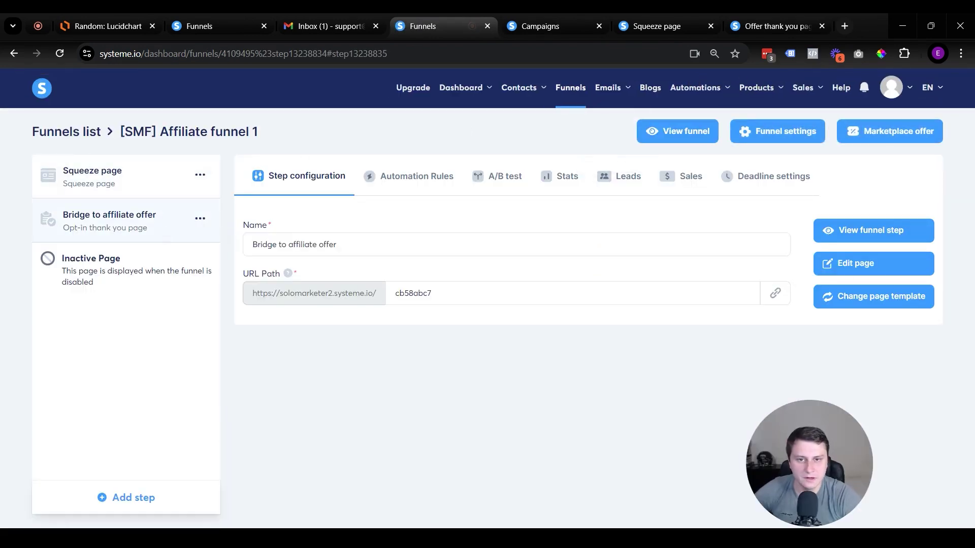
left_click_drag(452, 292, 268, 307)
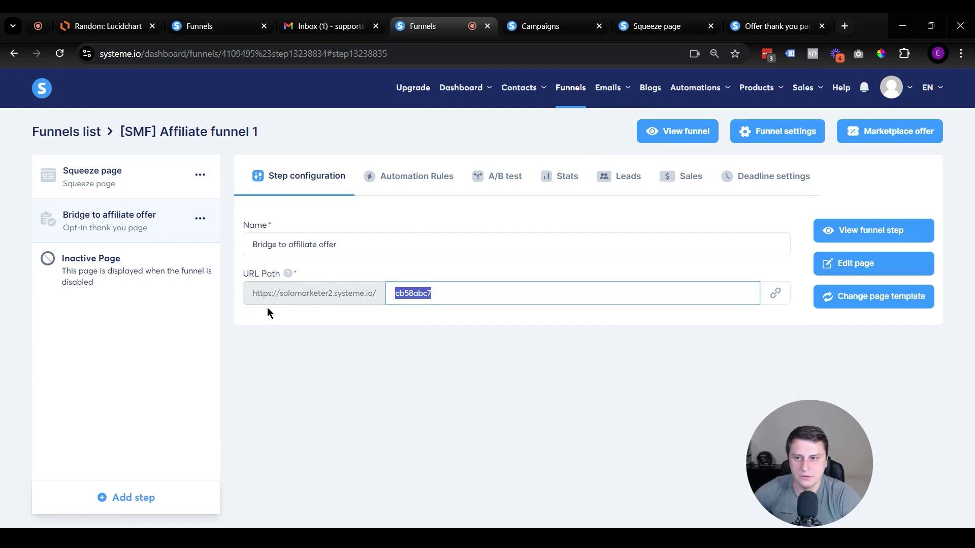
type("legendary")
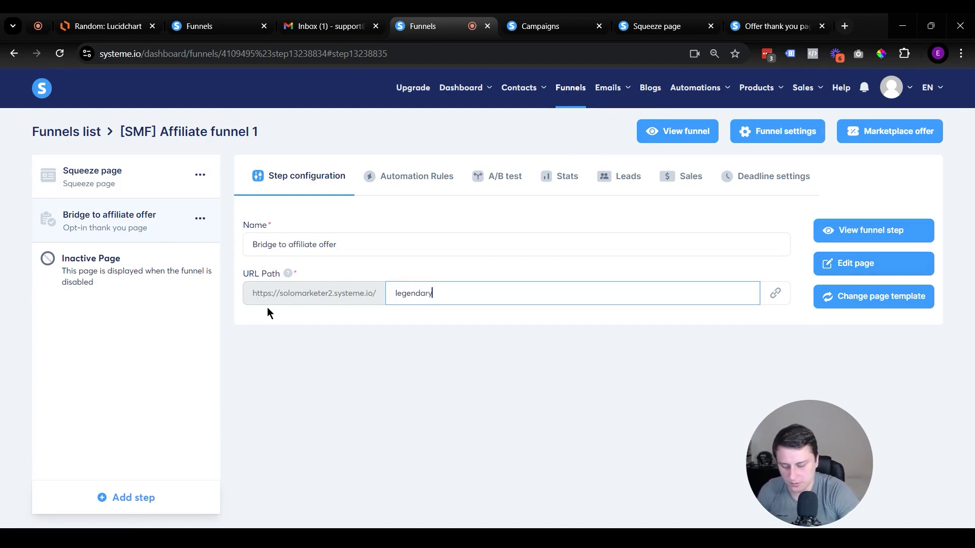
type("-bridg")
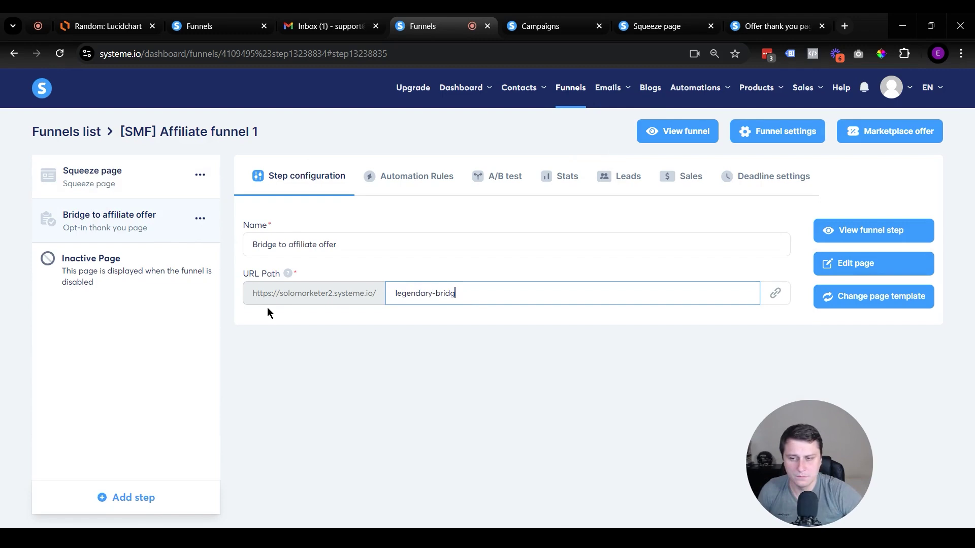
type("e")
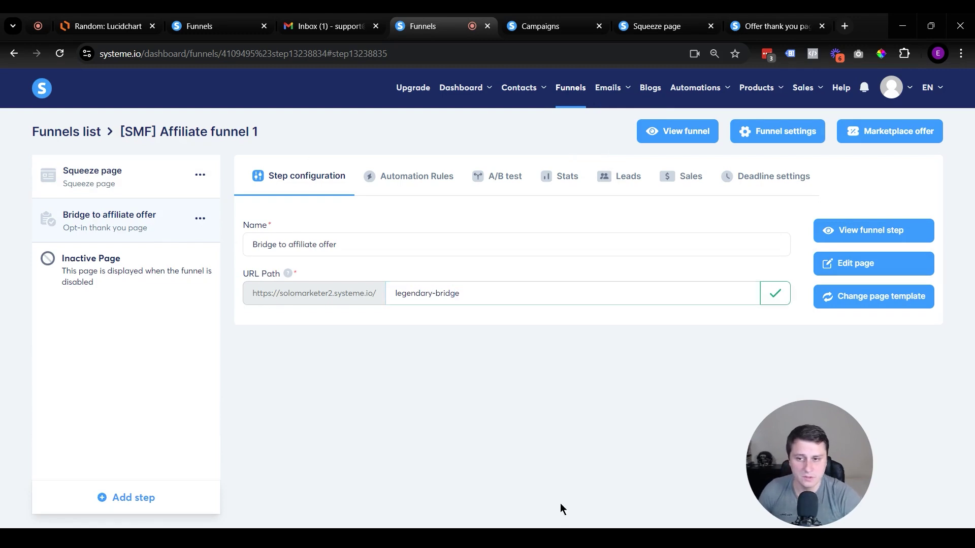
left_click(779, 297)
Step: Check the live legendary-bridge page in a separate browser tab, close it, and copy the page's link
key("ctrl+t")
key("ctrl+v")
key("Return")
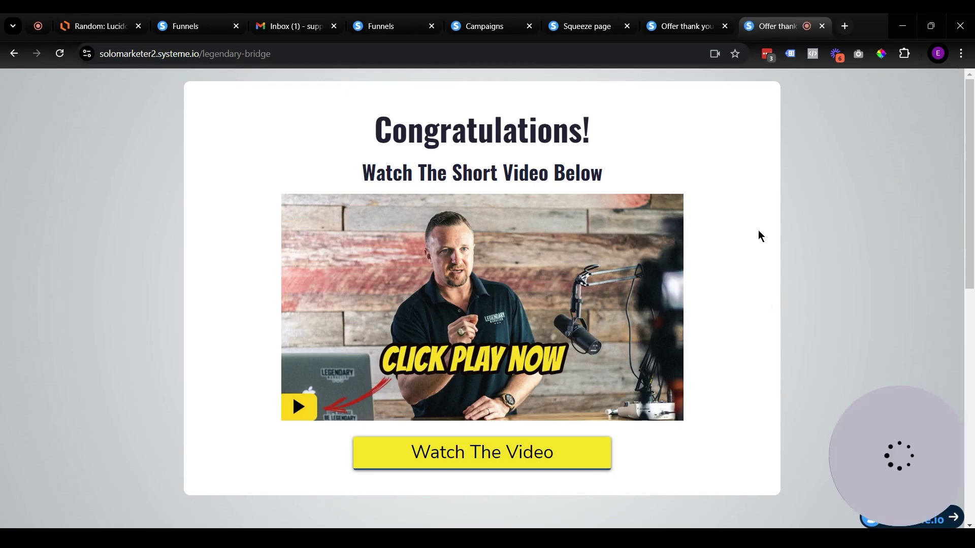
key("ctrl+w")
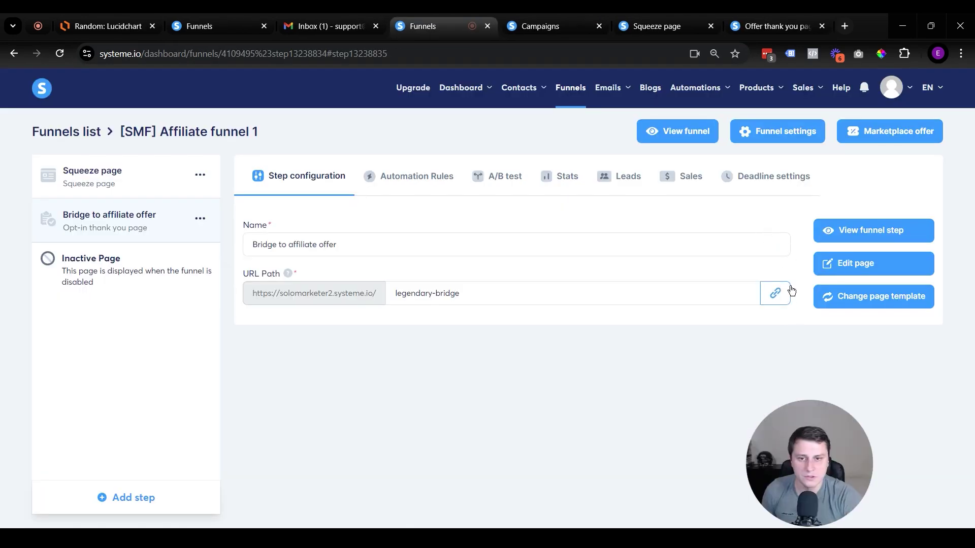
left_click(776, 293)
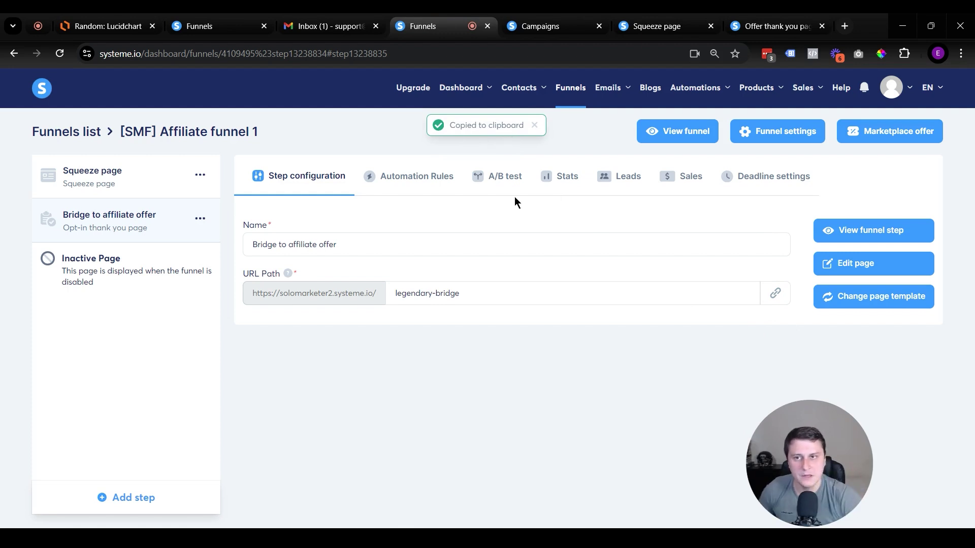
Step: Open the bridge page for editing and examine the link URLs of the video image and the Watch The Video button
left_click(909, 264)
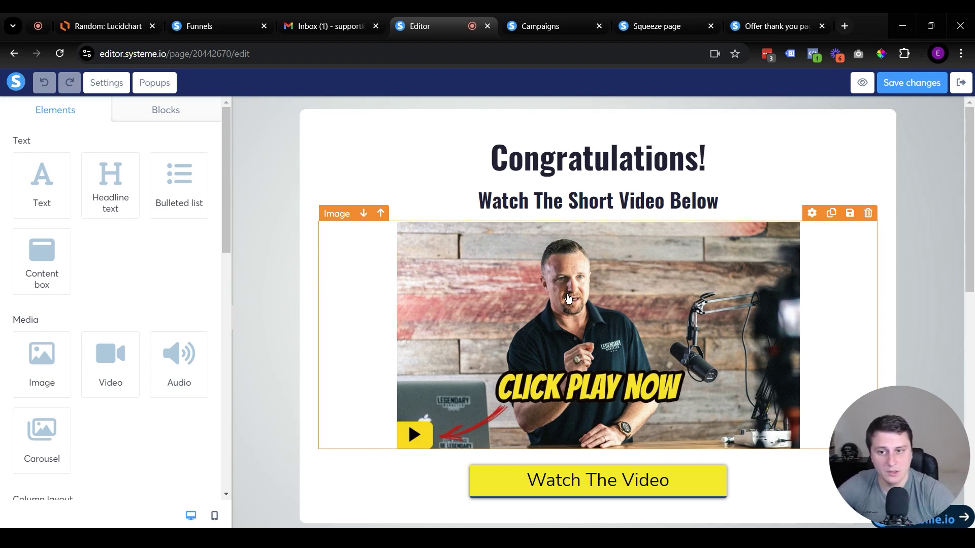
left_click(701, 363)
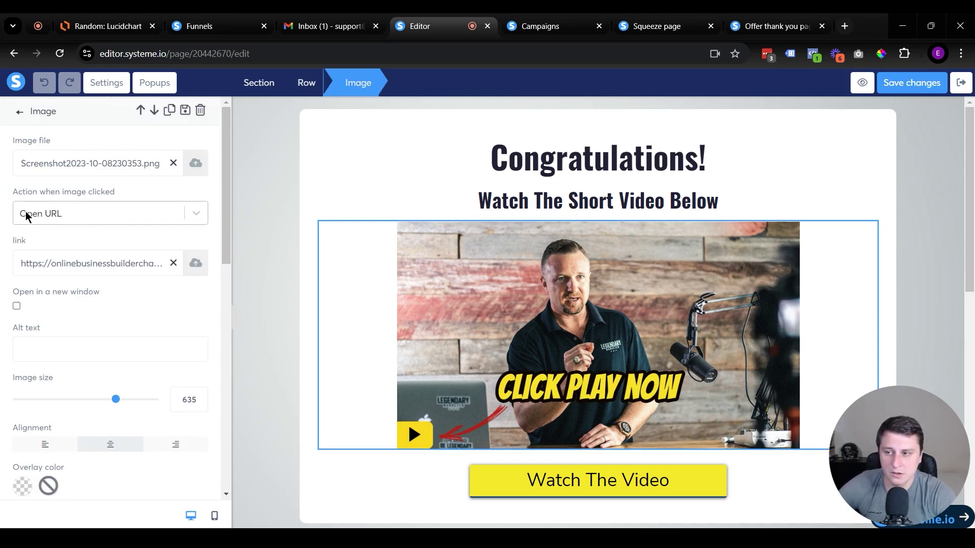
left_click_drag(34, 268, 181, 269)
left_click(144, 282)
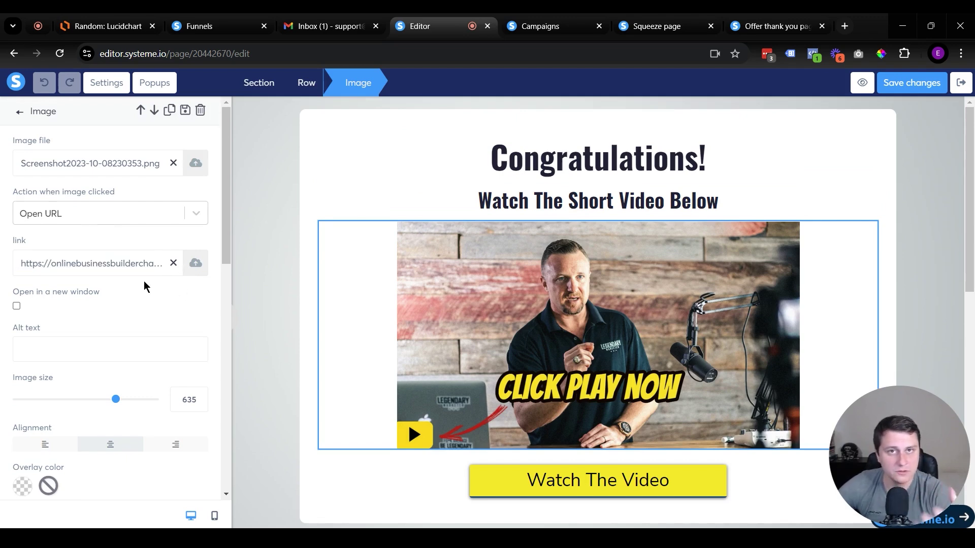
triple_click(103, 272)
left_click(271, 346)
left_click(640, 490)
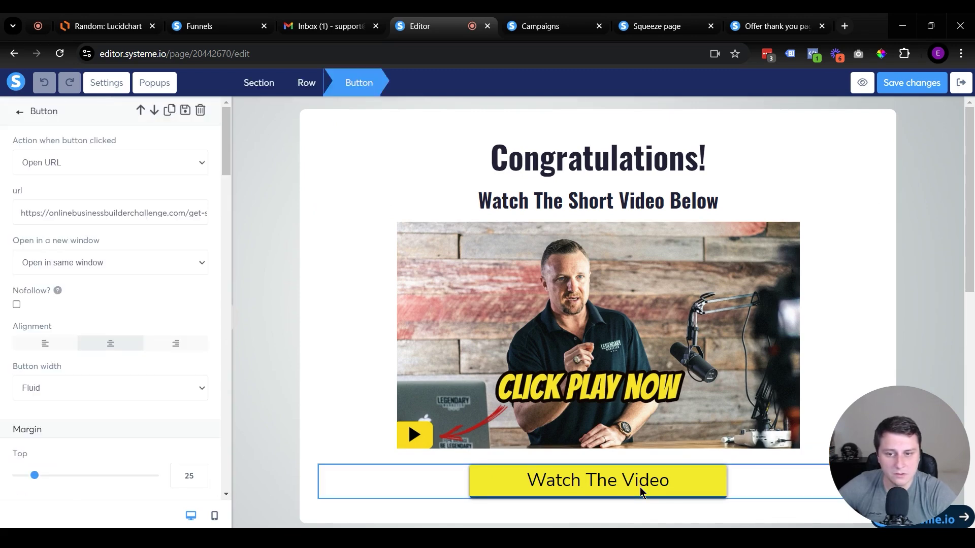
triple_click(33, 214)
left_click(276, 291)
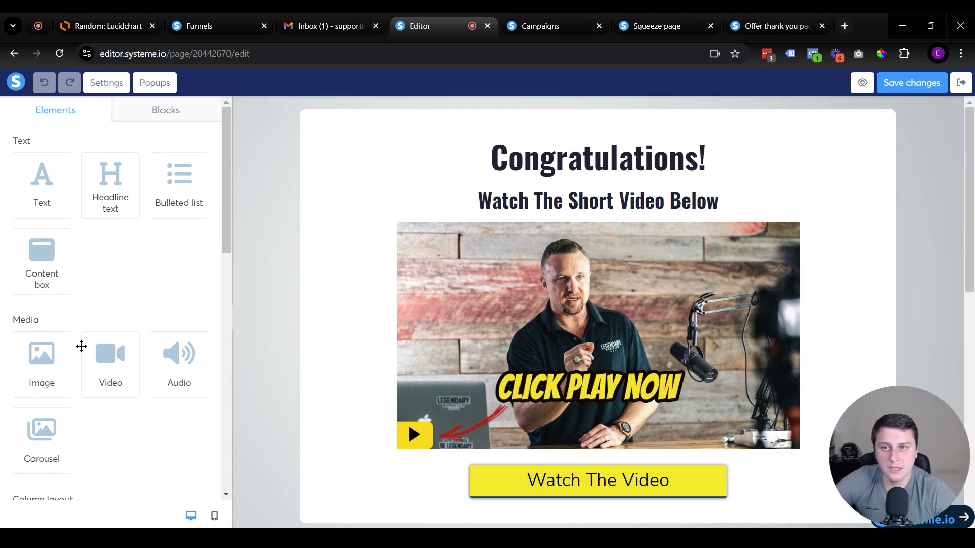
Step: Exit the bridge page editor and open the [SMF] Affiliate video signup email campaign from the campaigns list
left_click(961, 82)
left_click(534, 25)
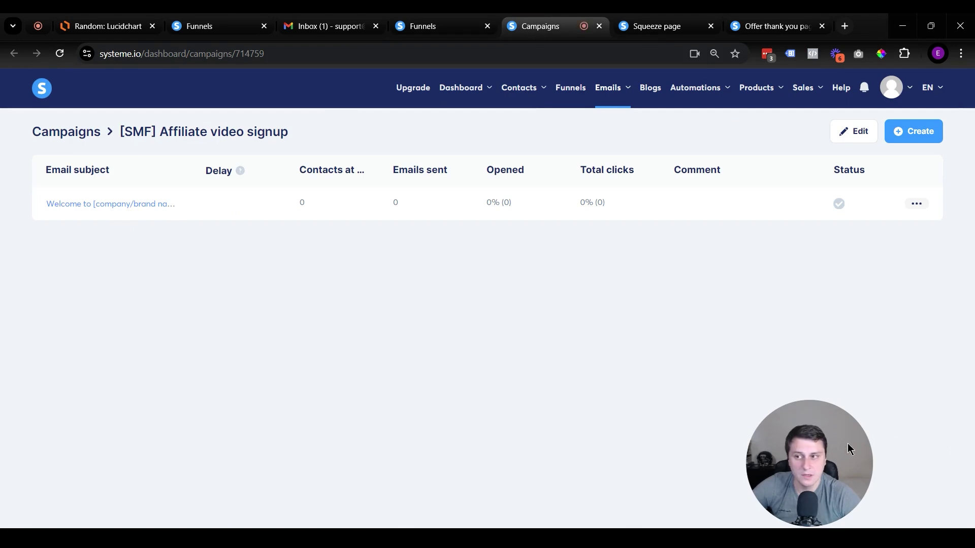
mouse_move(608, 91)
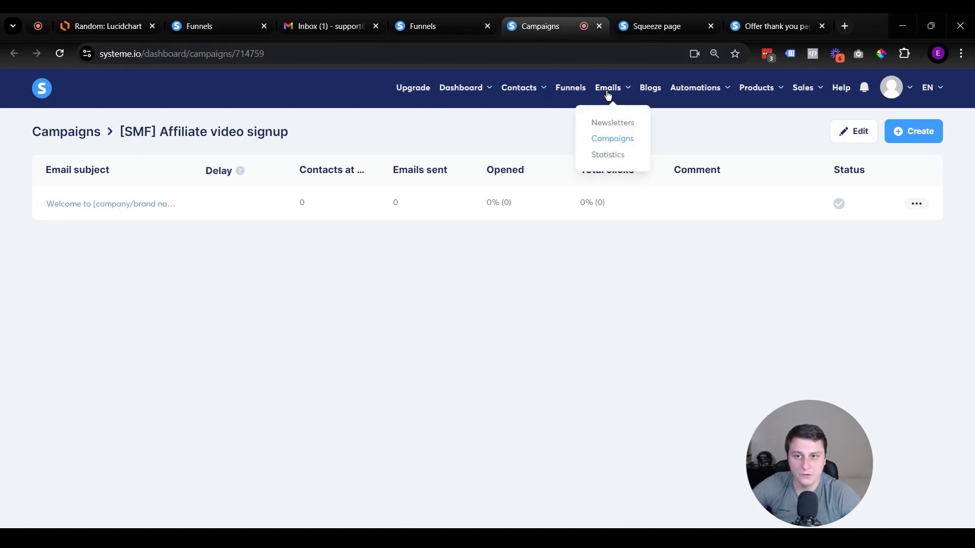
left_click(615, 140)
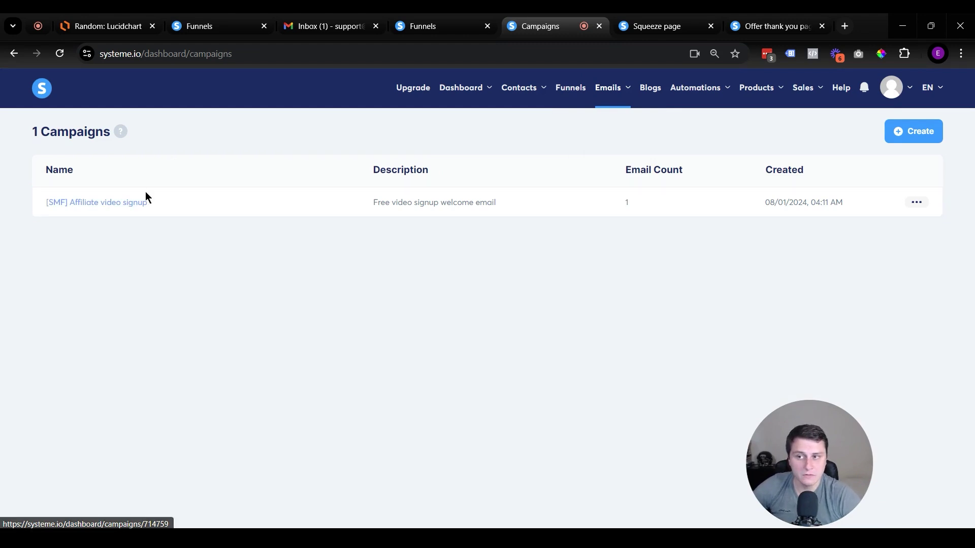
left_click(100, 204)
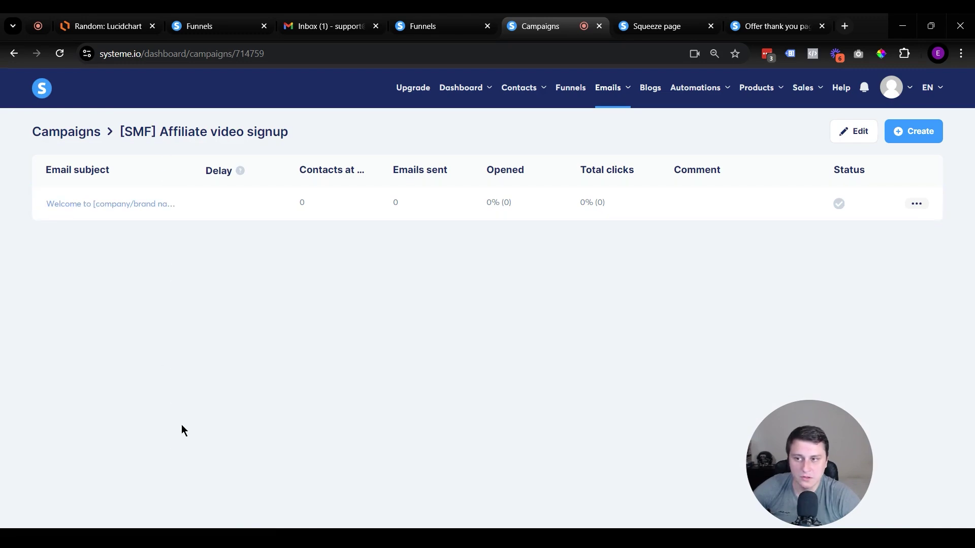
Step: Open the campaign's welcome email for editing and look over its settings and body
left_click(145, 204)
scroll(416, 294, "down", 2)
scroll(413, 293, "up", 2)
Step: Set the email's subject to "Welcome to COMPANY NAME!" and try to save the email
left_click(244, 185)
left_click_drag(243, 187, 21, 189)
left_click(254, 188)
left_click_drag(254, 188, 111, 198)
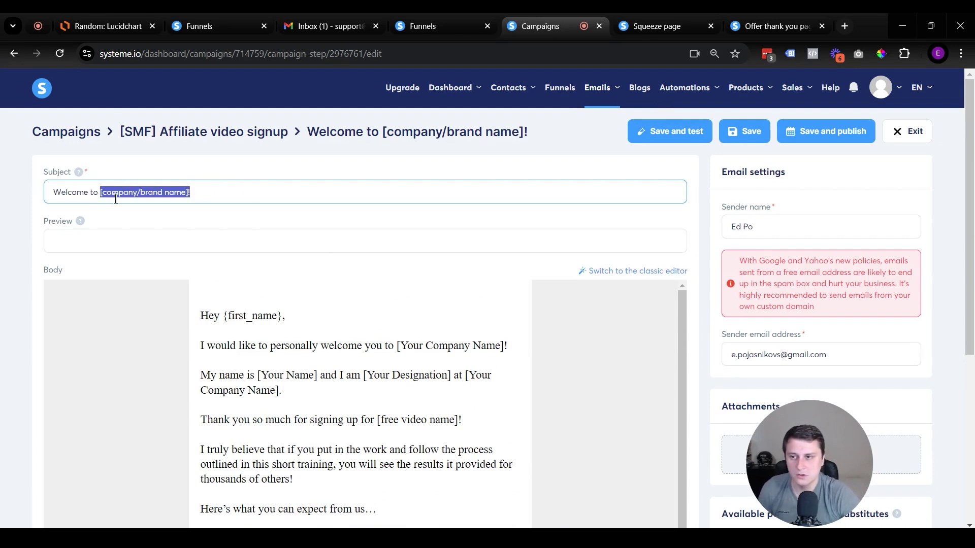
type("OMPANY NAME!")
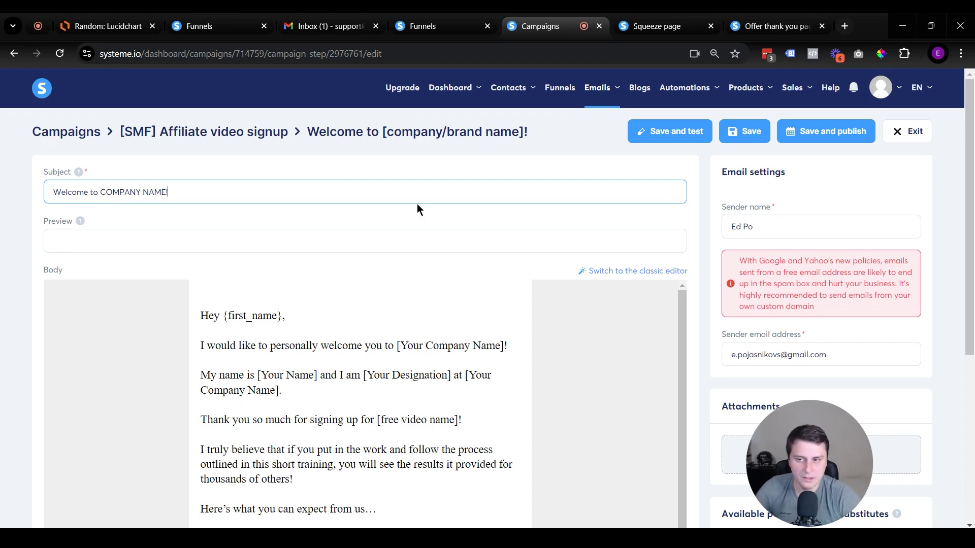
scroll(418, 208, "down", 1)
scroll(574, 242, "up", 1)
left_click(741, 131)
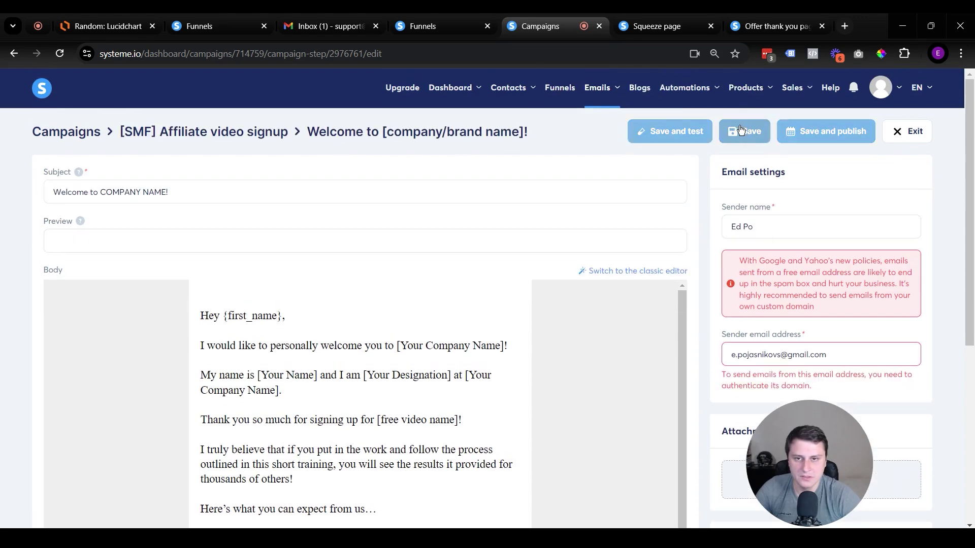
Step: Open the email's body in the visual email editor, leaving the campaign email page without saving
scroll(467, 365, "down", 3)
scroll(528, 461, "up", 2)
scroll(528, 461, "up", 1)
left_click(503, 407)
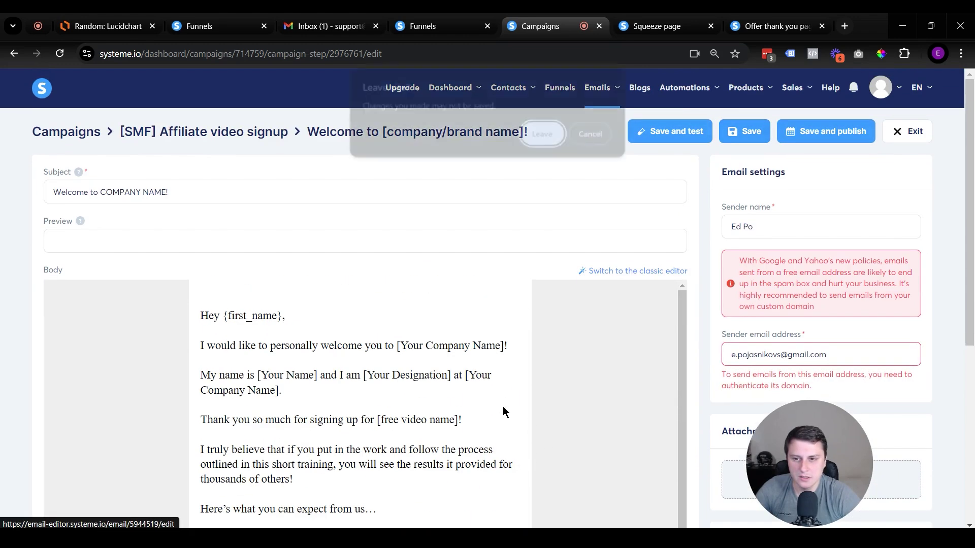
left_click(544, 136)
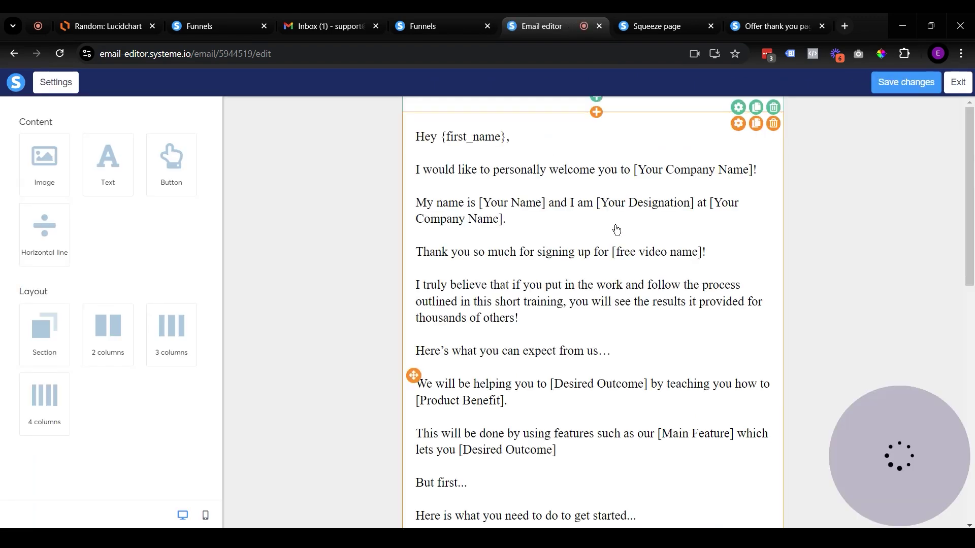
Step: Examine the {first_name} replacement in the greeting and the [free video name] placeholder in the body text
left_click(614, 153)
left_click_drag(510, 156, 438, 156)
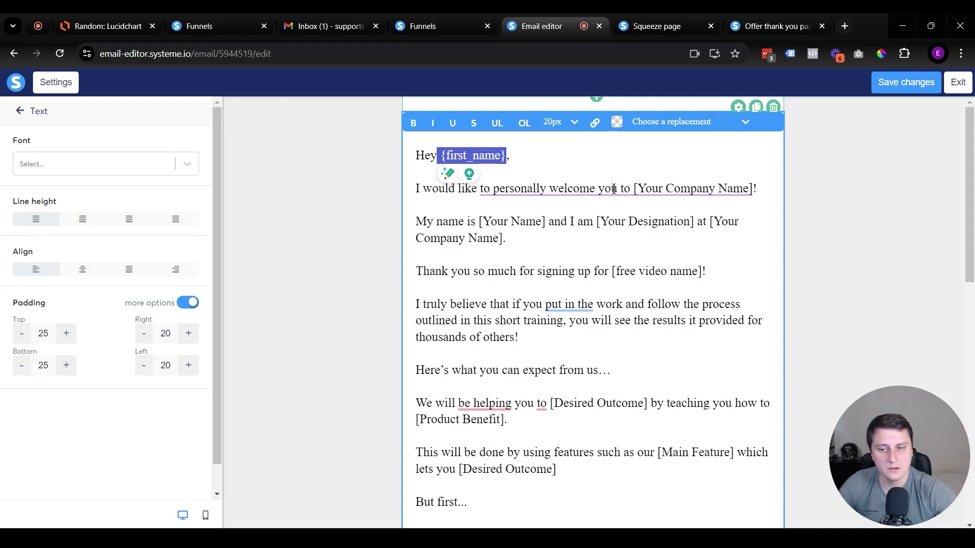
left_click(801, 274)
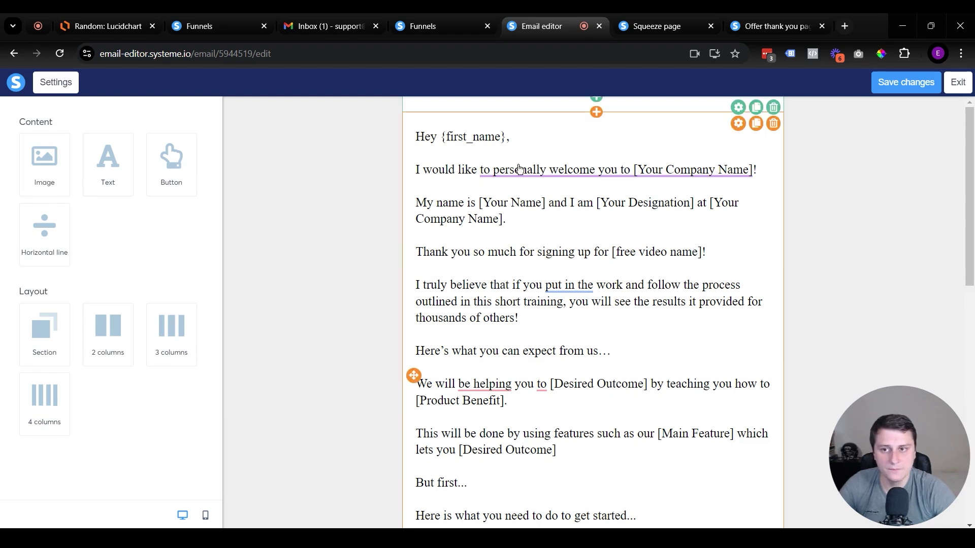
left_click_drag(500, 148, 455, 138)
left_click(447, 154)
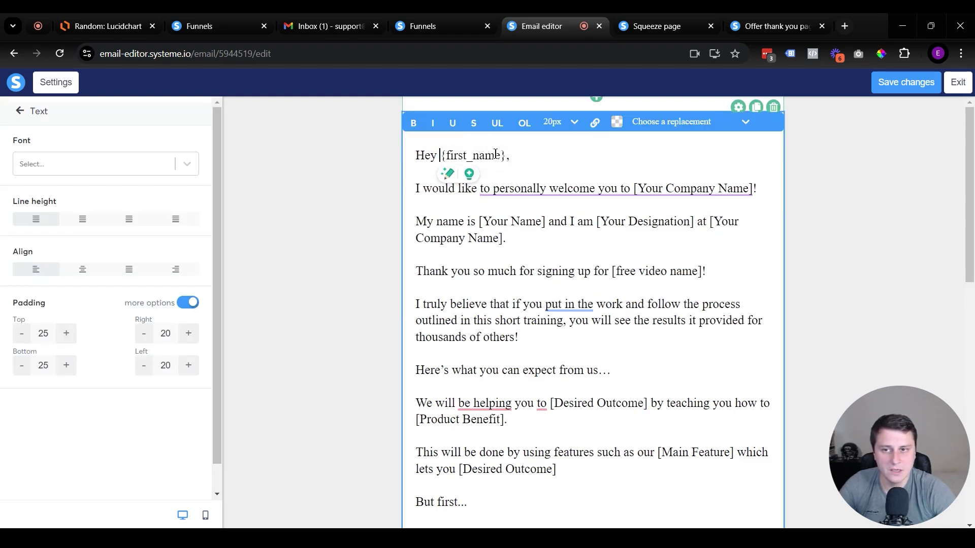
left_click_drag(506, 156, 440, 154)
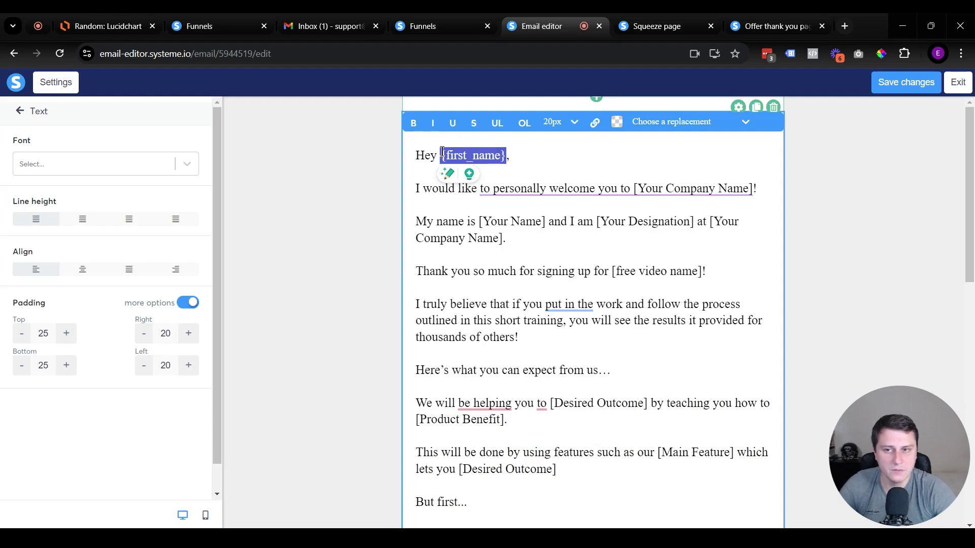
left_click(590, 159)
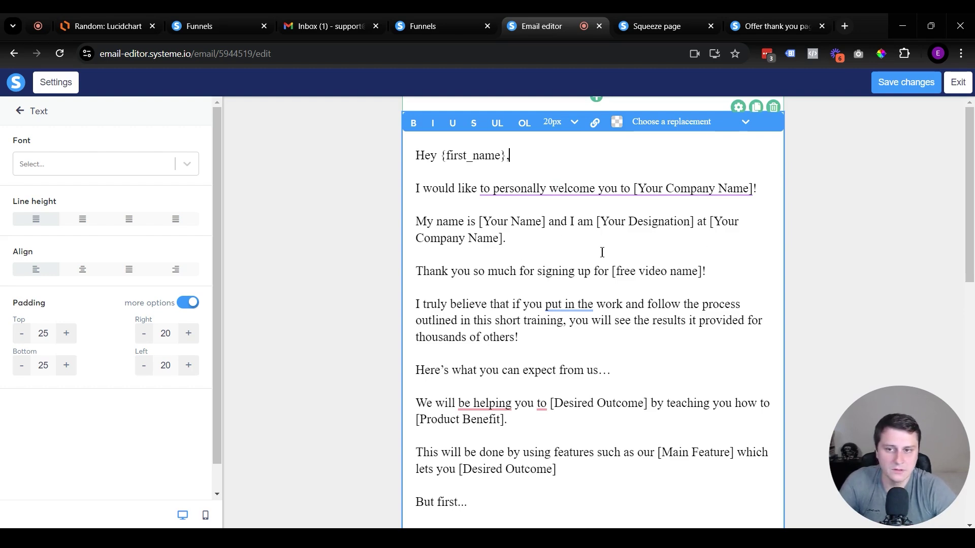
left_click_drag(604, 270, 719, 267)
left_click(719, 267)
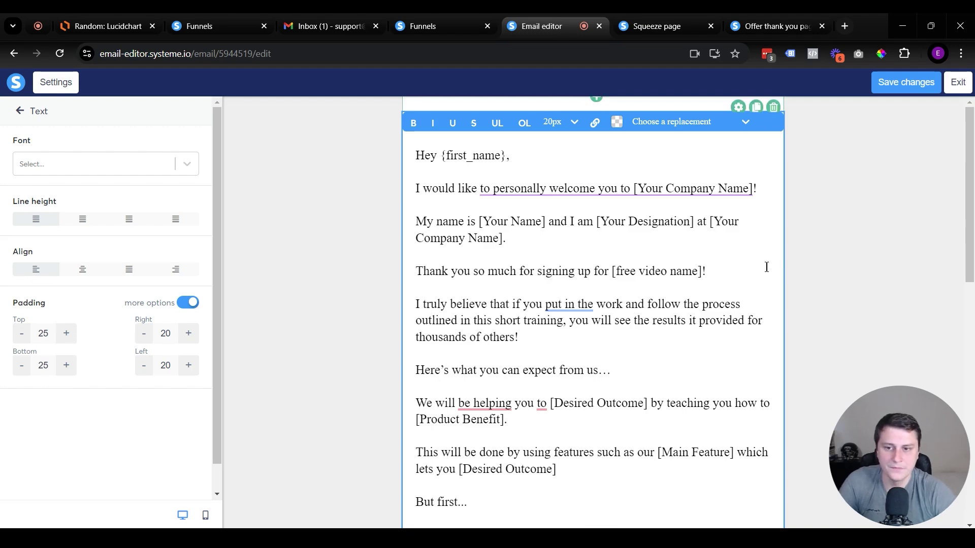
scroll(581, 328, "down", 3)
mouse_move(550, 276)
left_mouse_down()
mouse_move(645, 276)
mouse_move(553, 278)
mouse_move(555, 290)
mouse_move(551, 280)
left_mouse_up()
left_click(696, 309)
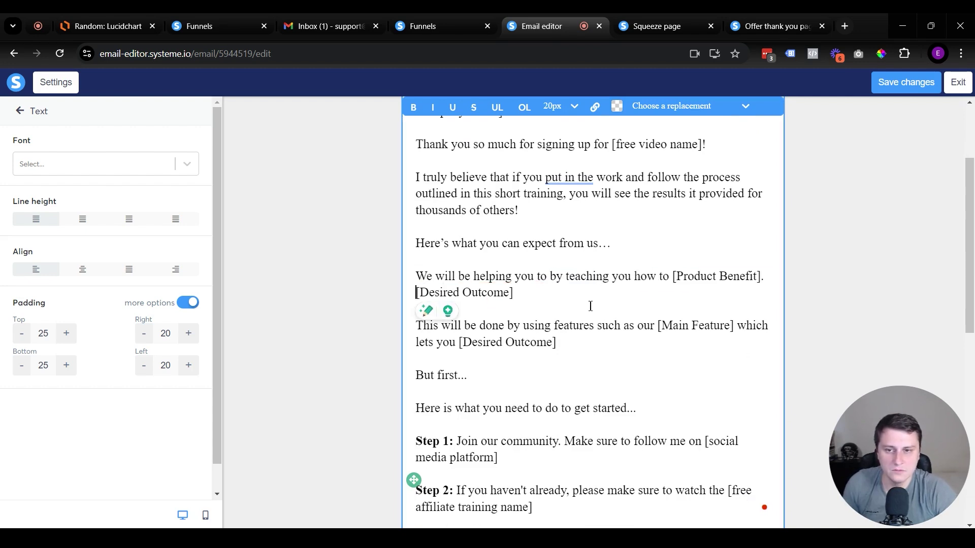
key("ctrl+z")
left_click(635, 298)
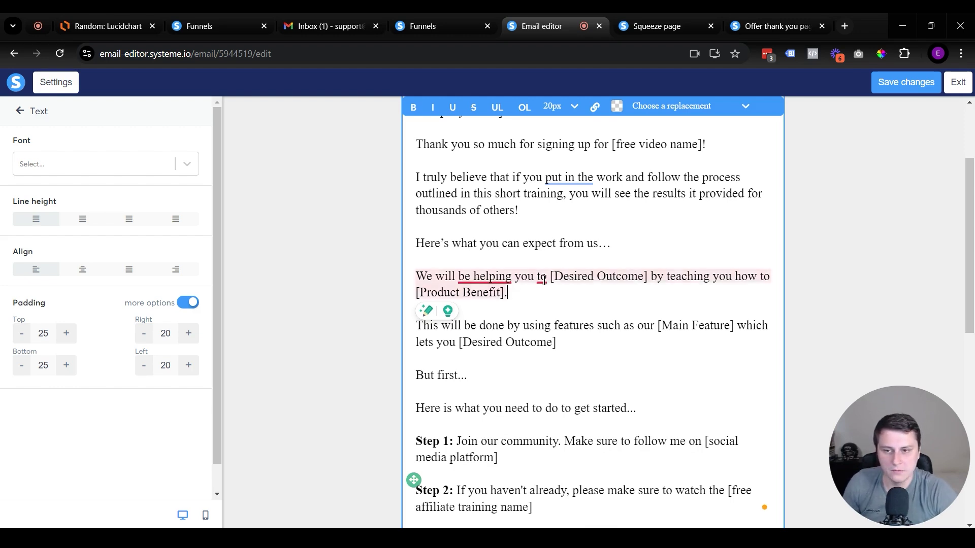
Step: Examine the email body from the [Desired Outcome] sentence through Steps 1 and 2 to the video image and button
mouse_move(544, 281)
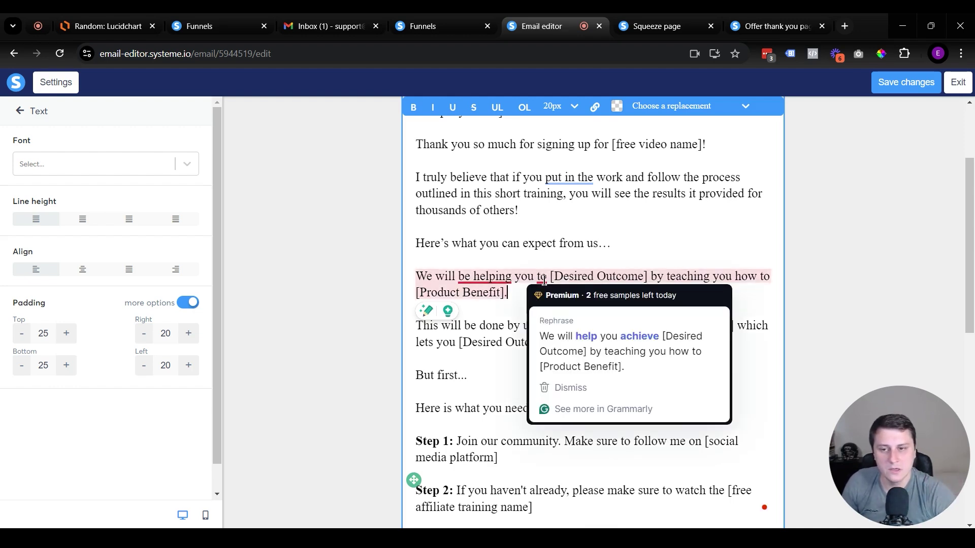
left_click(369, 273)
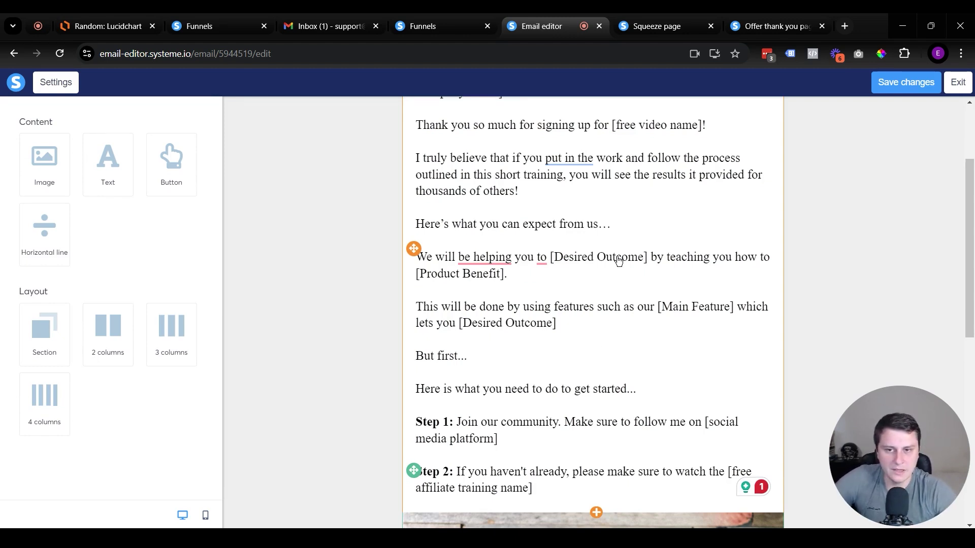
scroll(619, 267, "down", 3)
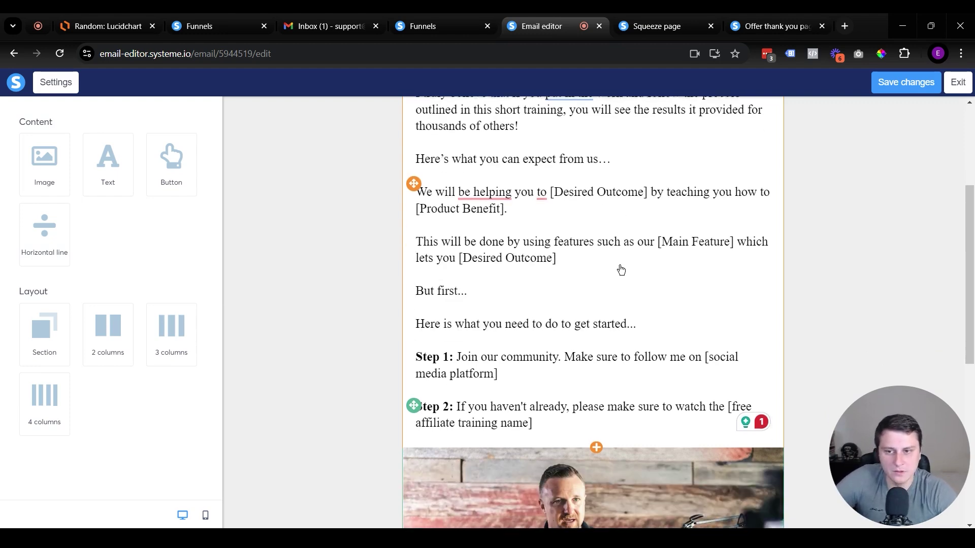
scroll(618, 303, "down", 3)
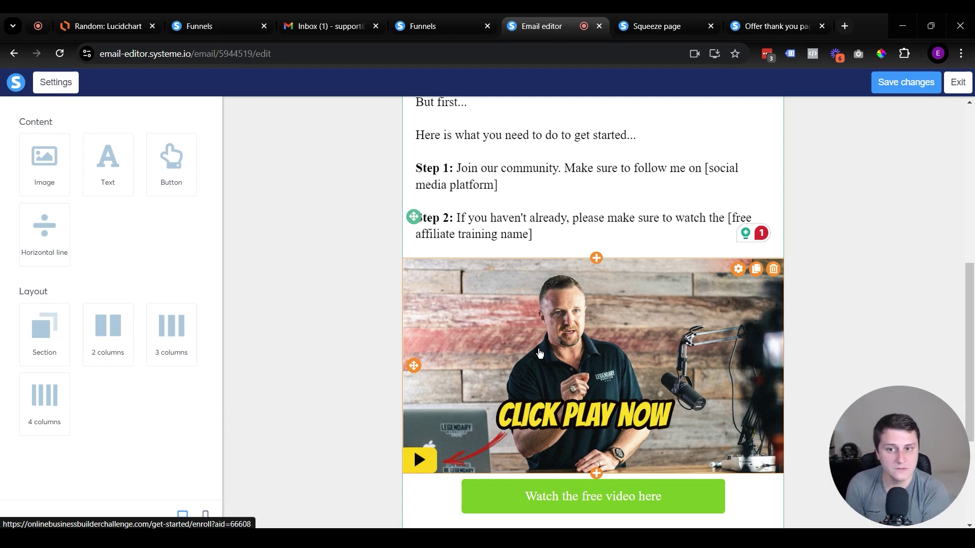
left_click(529, 184)
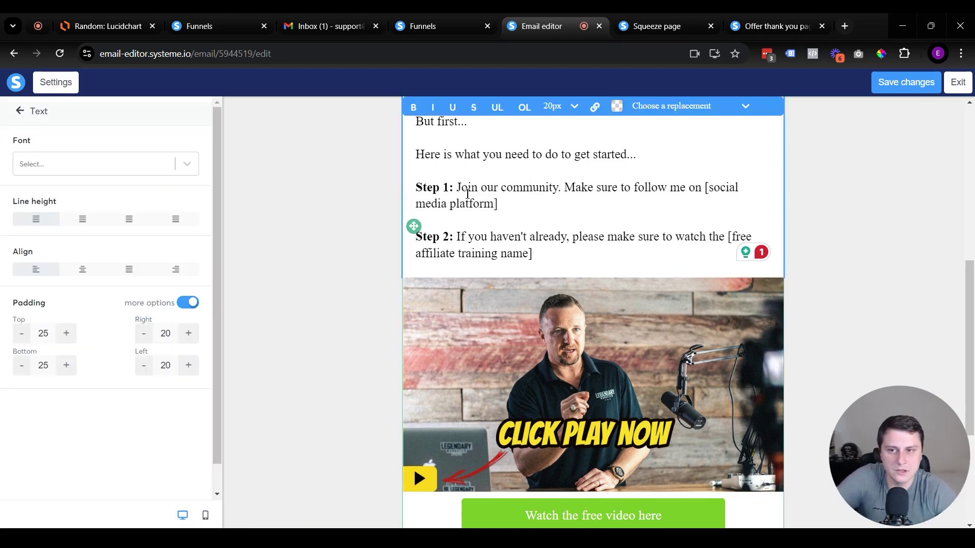
left_click_drag(534, 189, 567, 208)
left_click(568, 207)
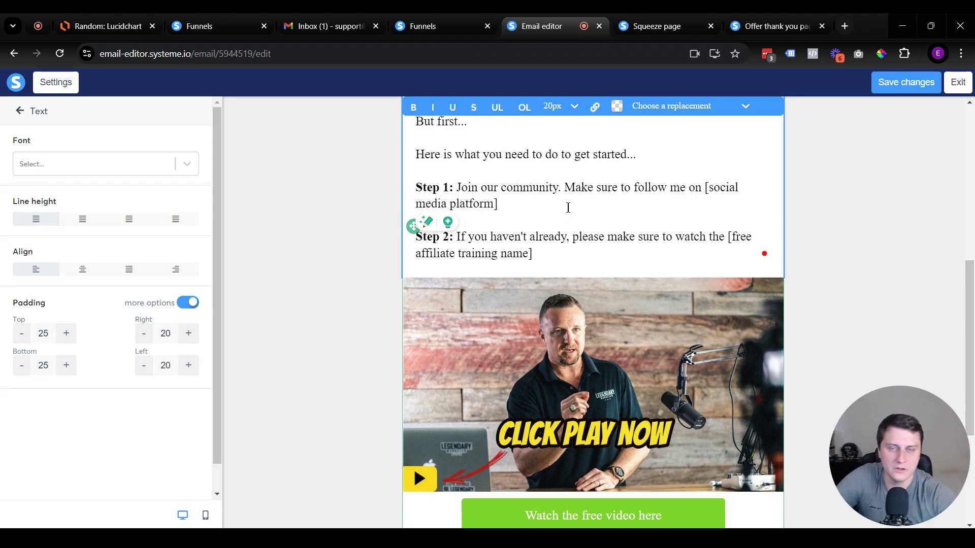
scroll(322, 341, "down", 4)
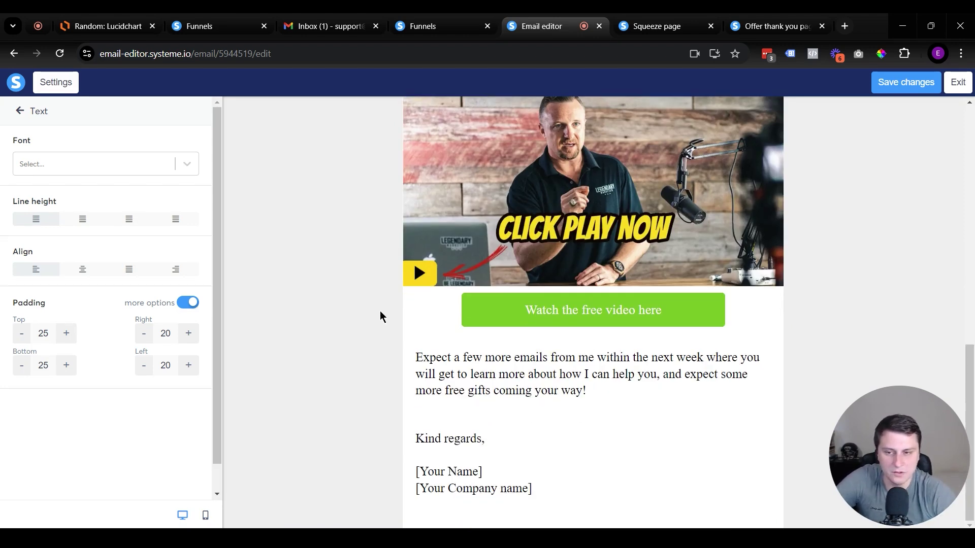
Step: Check the name and company placeholders in the signature, save the email body and exit the email editor
left_click(559, 441)
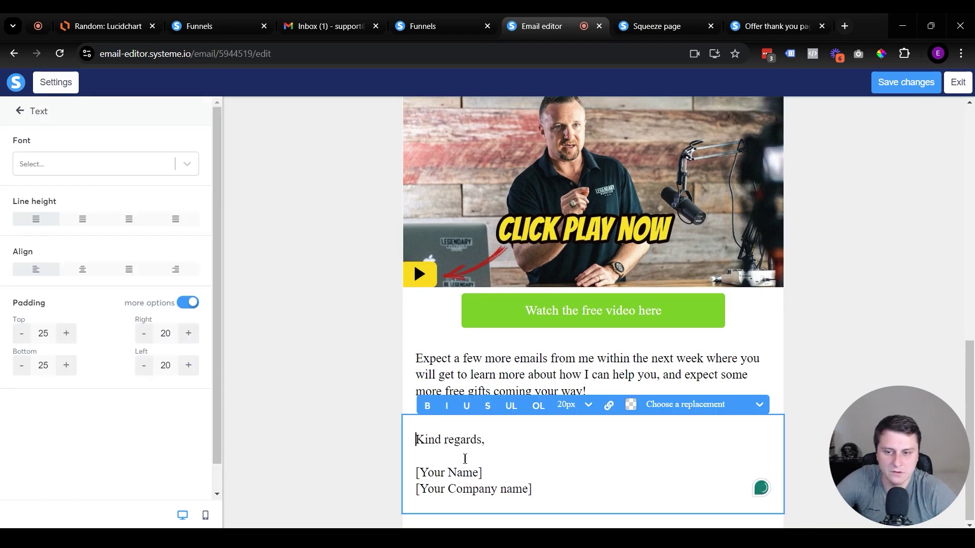
triple_click(498, 472)
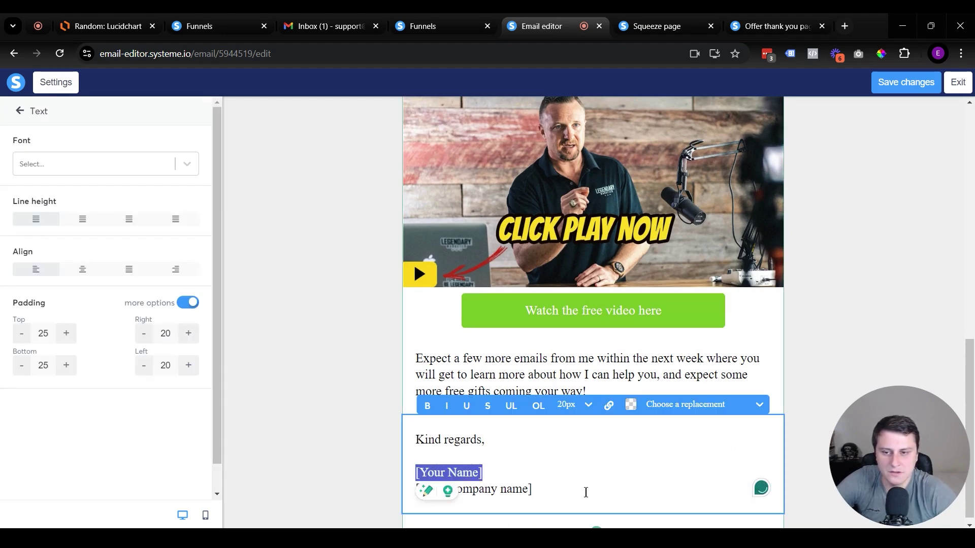
left_click(552, 498)
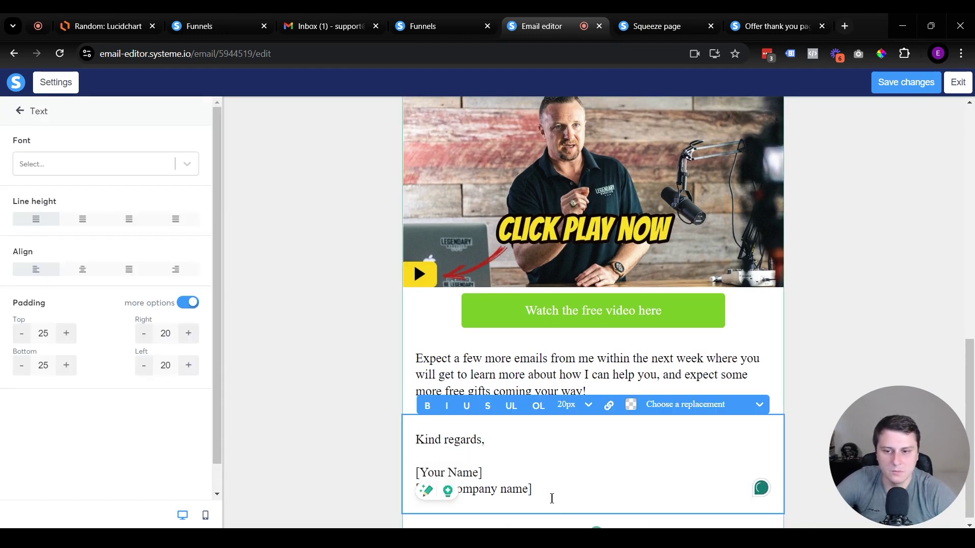
left_click(922, 86)
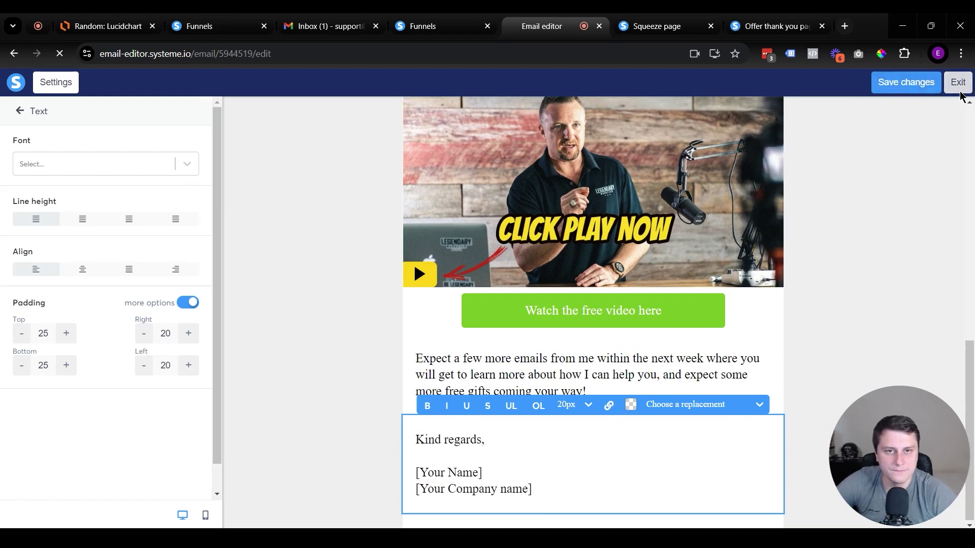
left_click(958, 83)
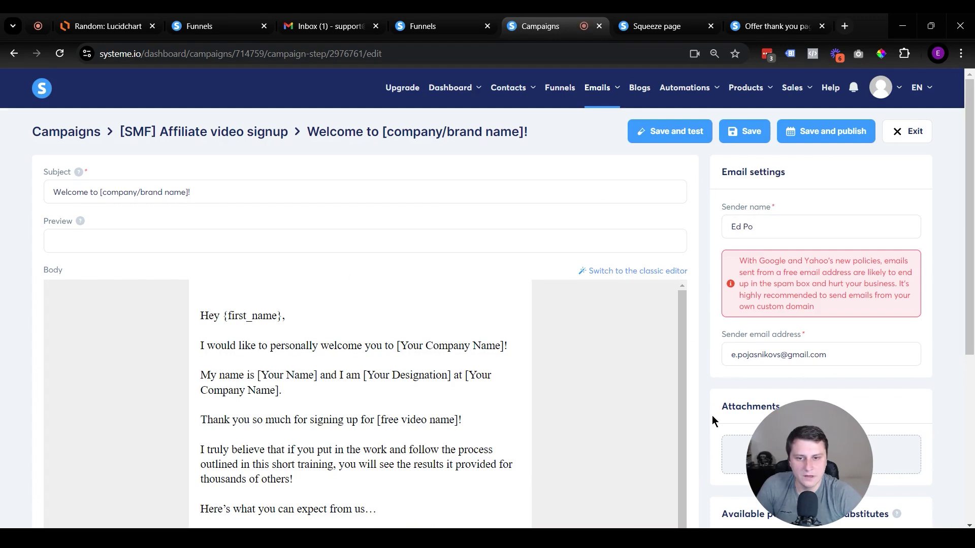
Step: Dismiss the test email option and publish the welcome email with a sending delay of 0 minutes
left_click(687, 133)
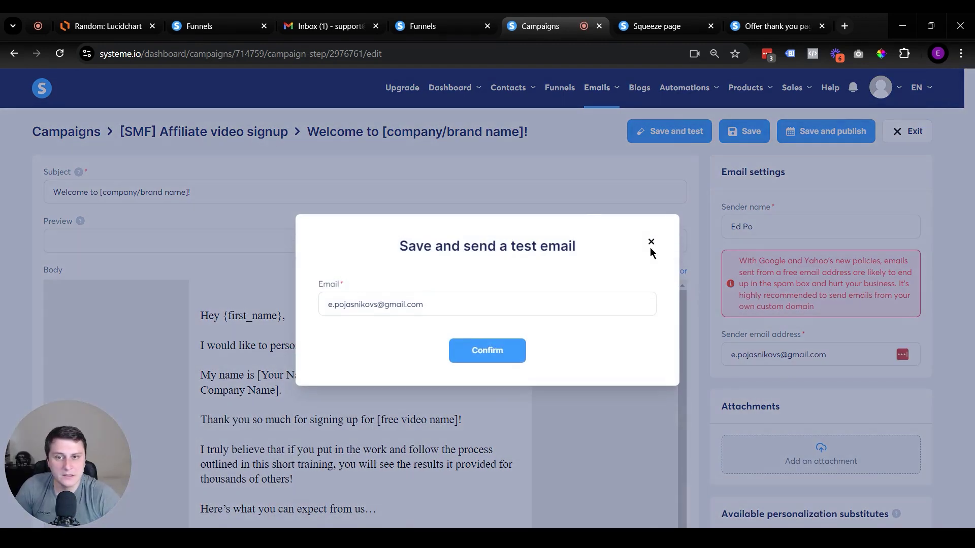
left_click(651, 242)
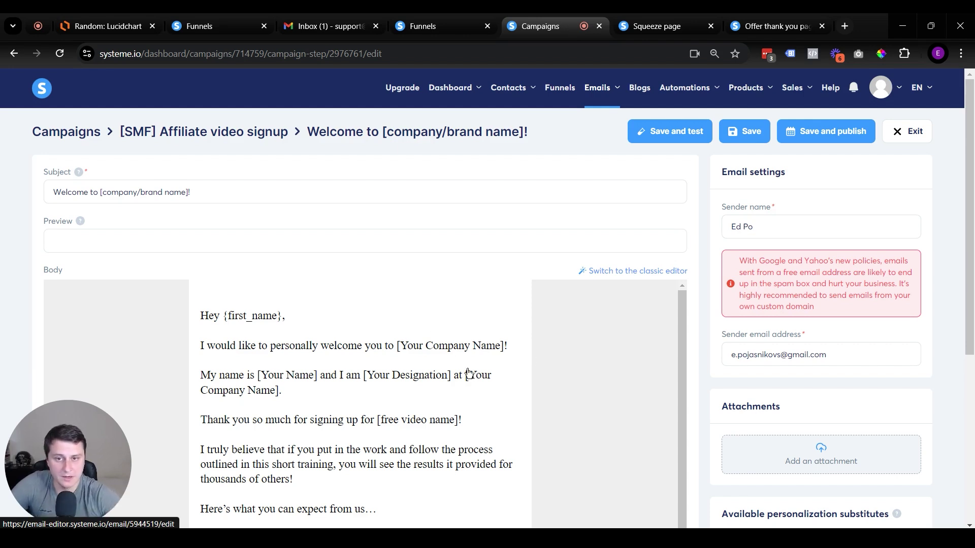
left_click(841, 132)
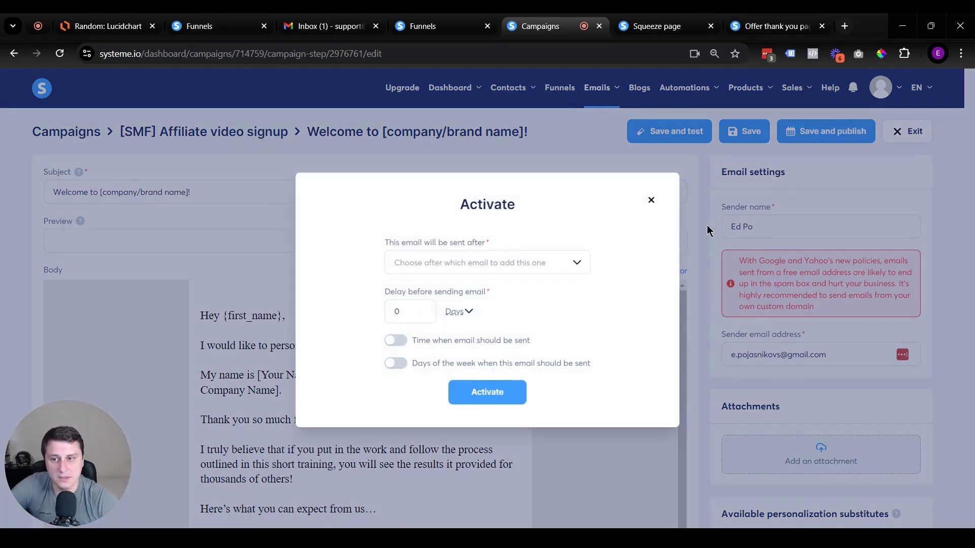
left_click(461, 311)
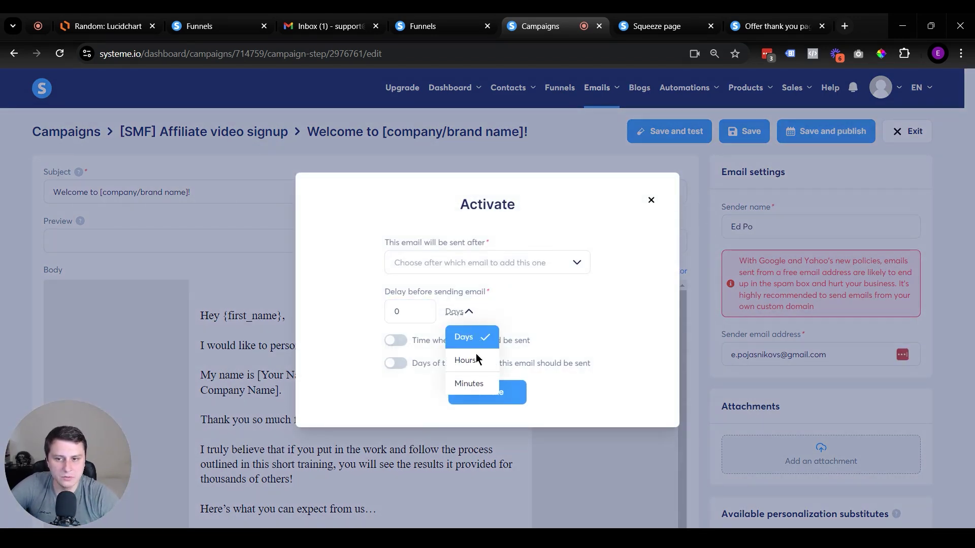
left_click(471, 384)
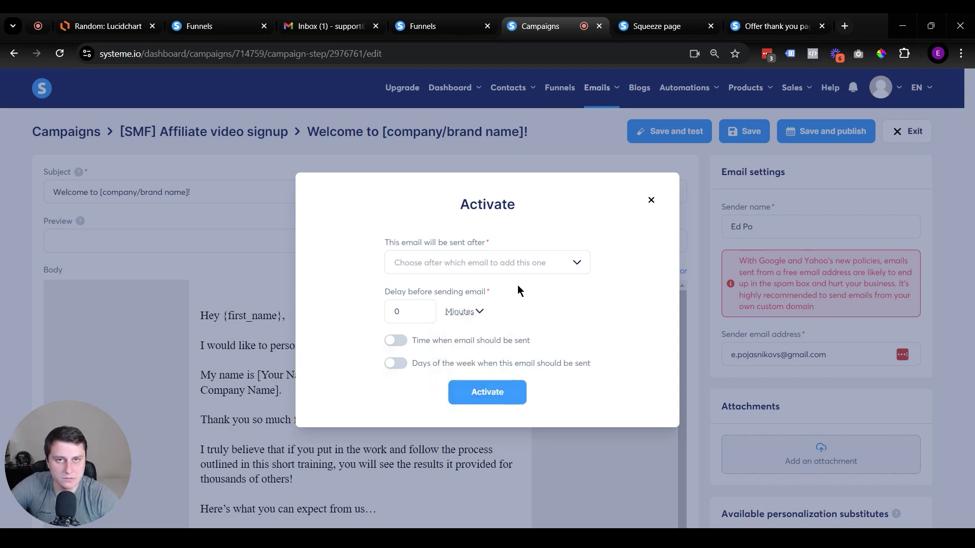
left_click(523, 389)
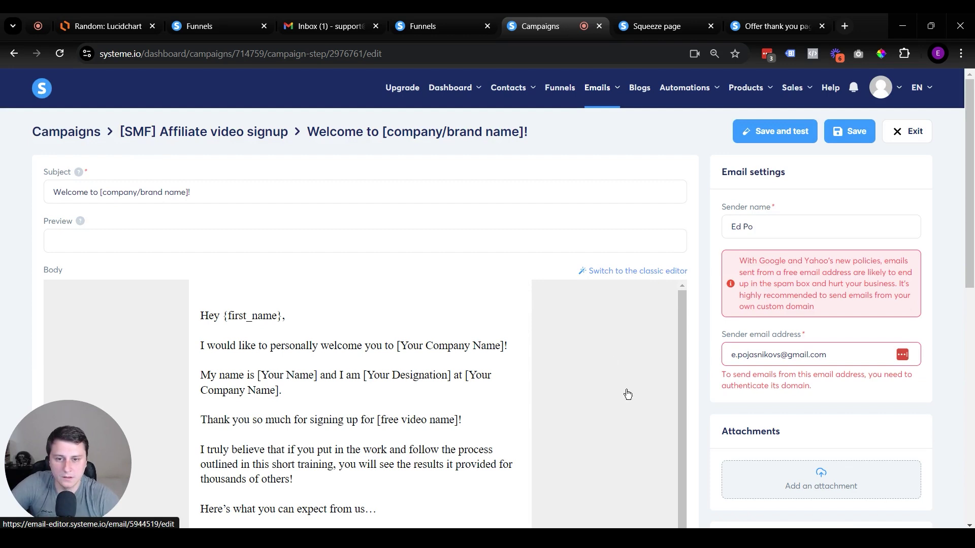
double_click(823, 357)
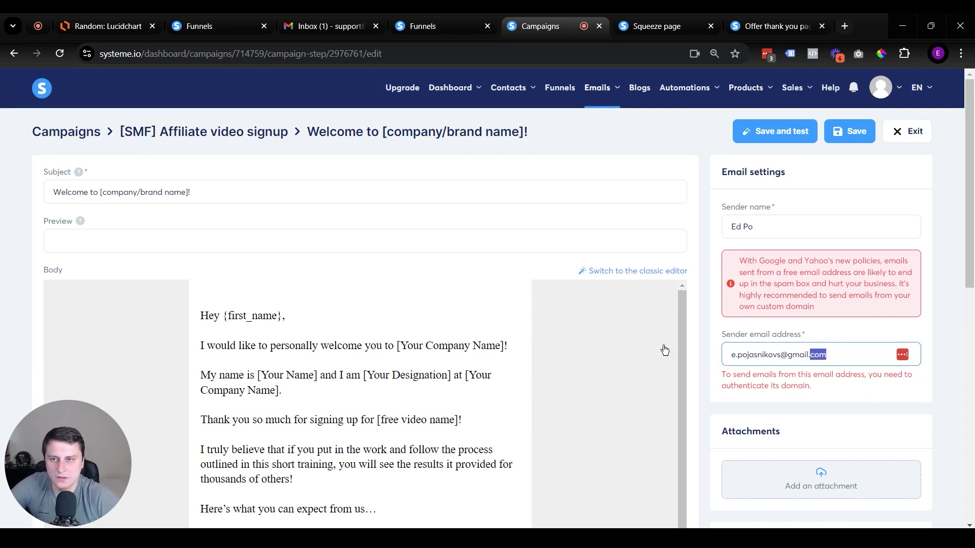
Step: Return to the [SMF] Affiliate funnel 1 browser tab and open the Squeeze page step's configuration
left_click(458, 23)
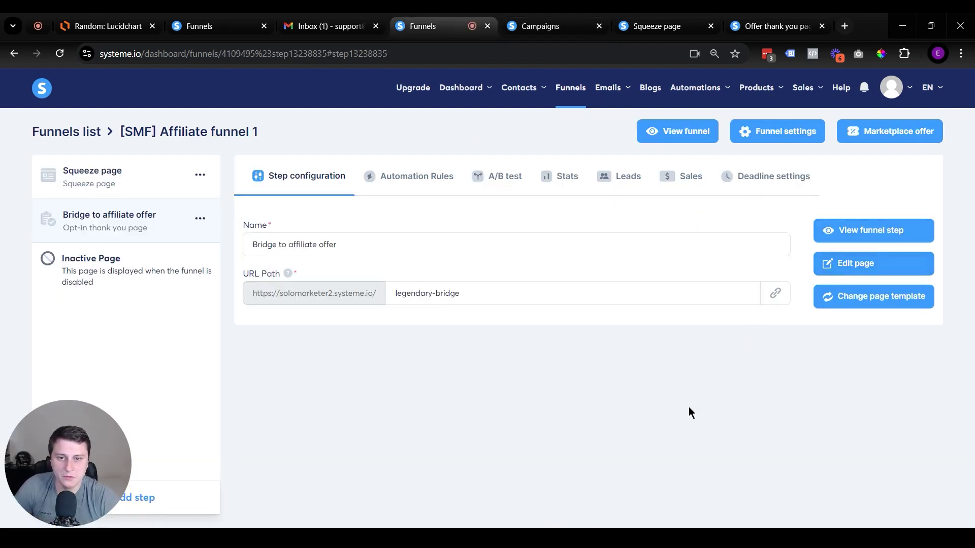
mouse_move(892, 89)
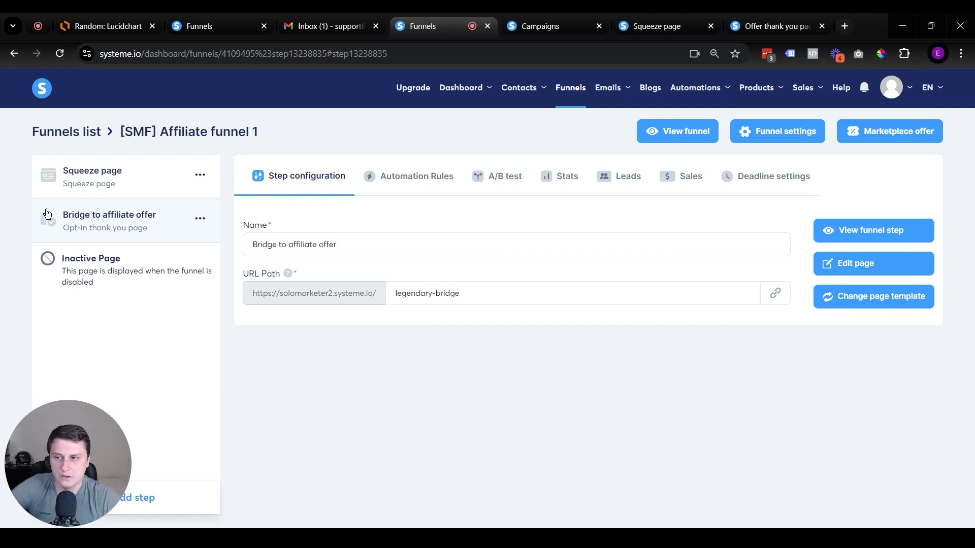
left_click(135, 192)
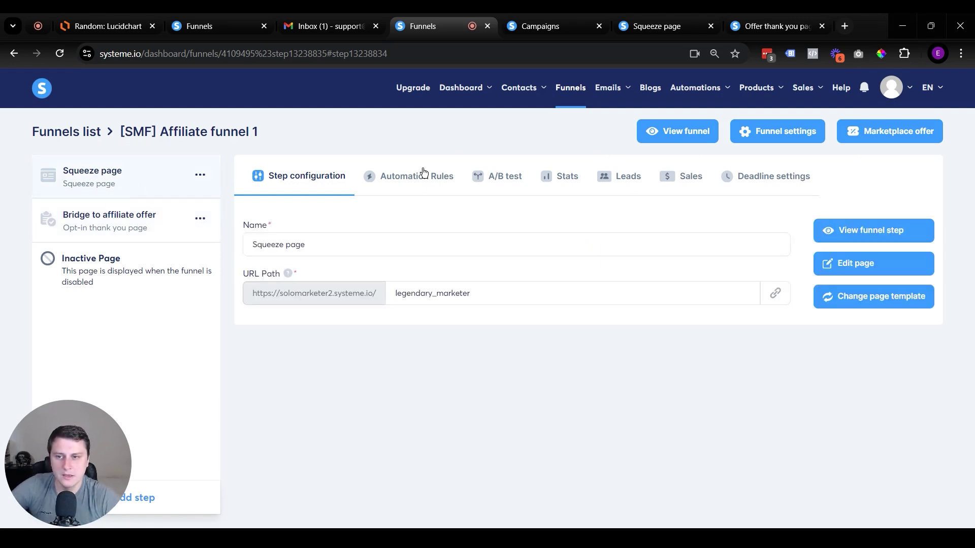
Step: Add an automation rule to the Squeeze page step with the "Funnel step form subscribed" trigger
left_click(443, 178)
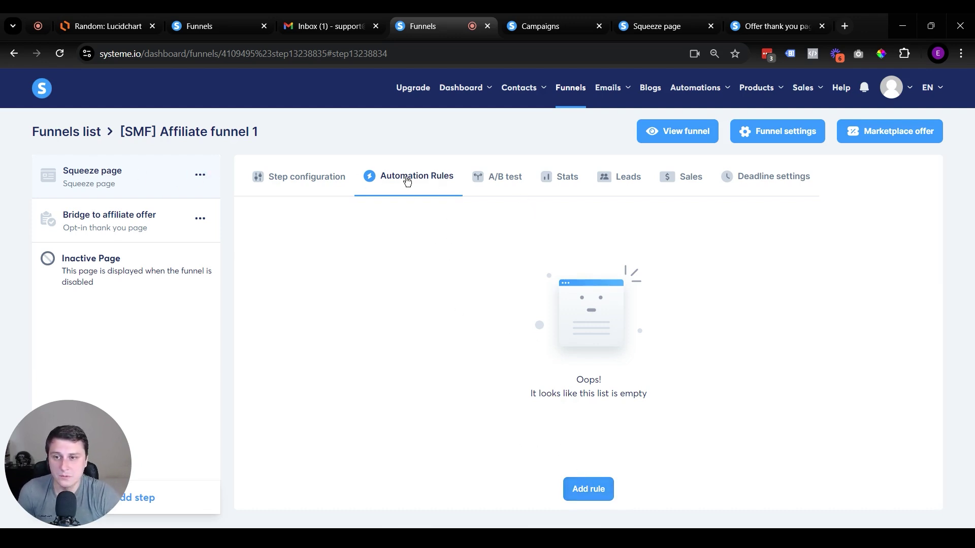
left_click(587, 493)
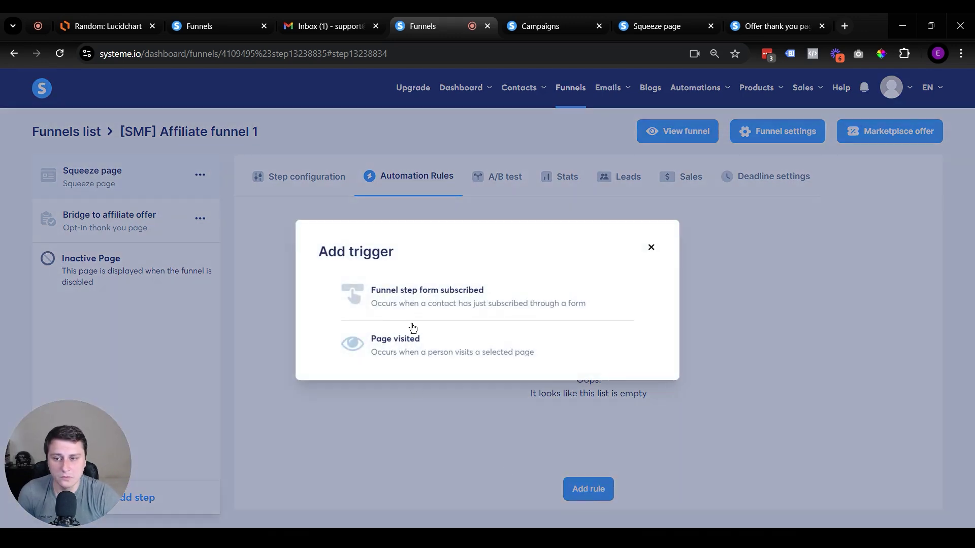
left_click(476, 303)
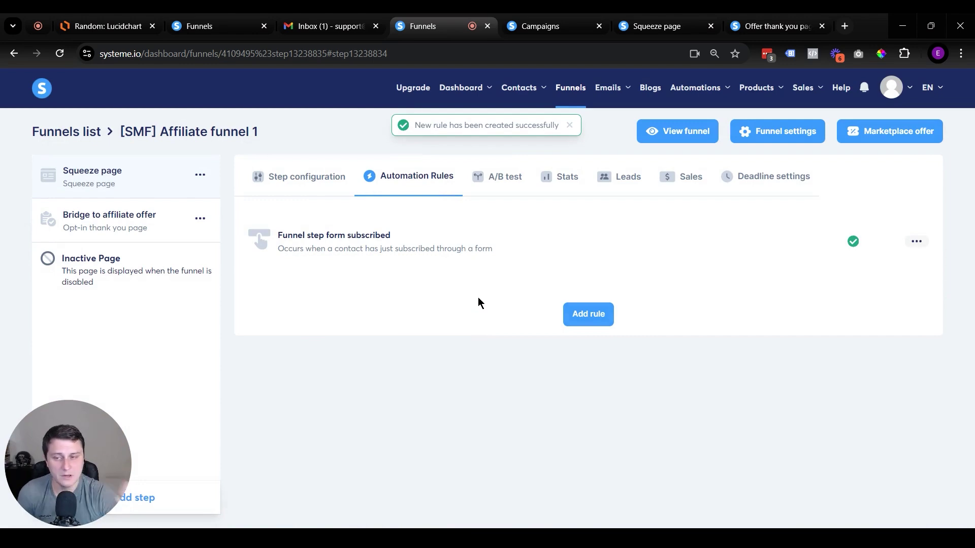
Step: Edit the form-subscribed rule to include a "Subscribe to campaign" action for "[SMF] Affiliate video signup" and save the rule
left_click(918, 242)
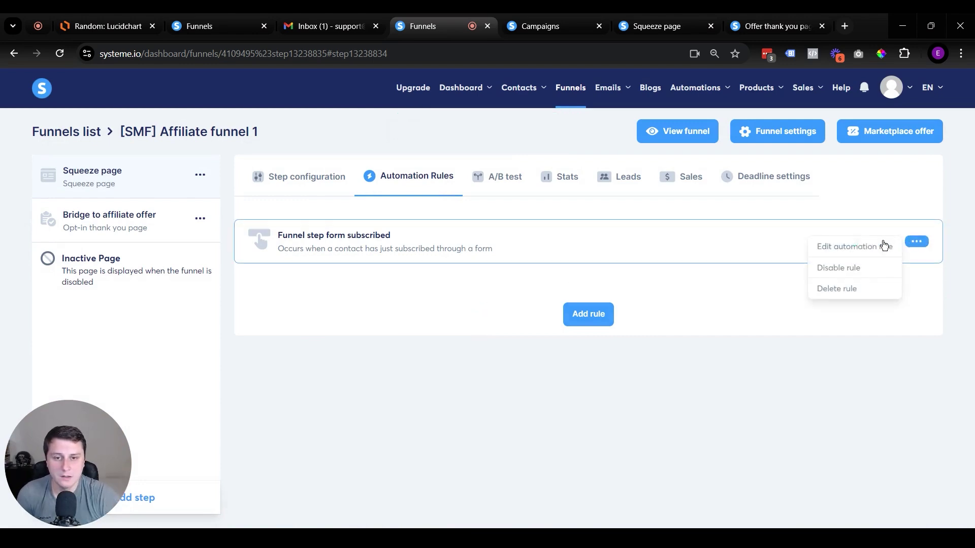
left_click(858, 248)
left_click(819, 240)
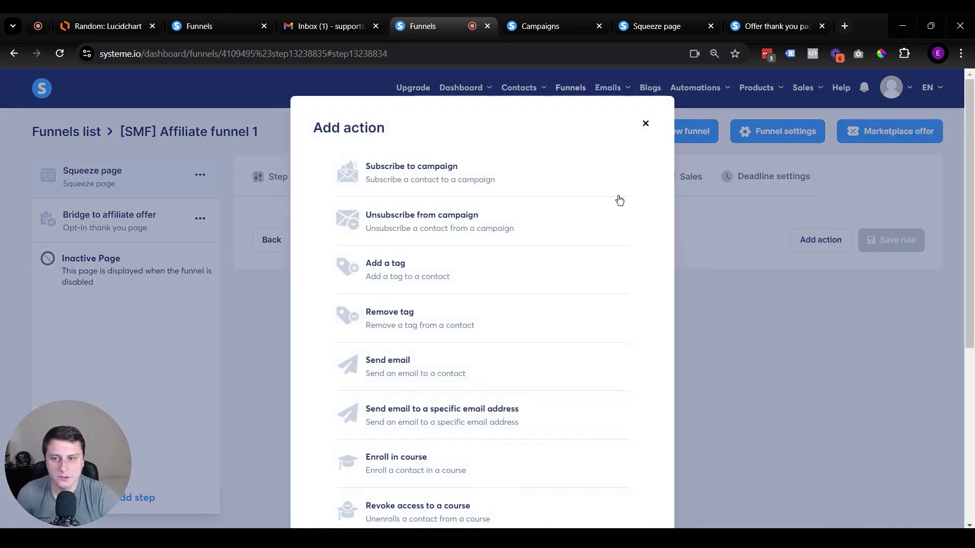
left_click(495, 182)
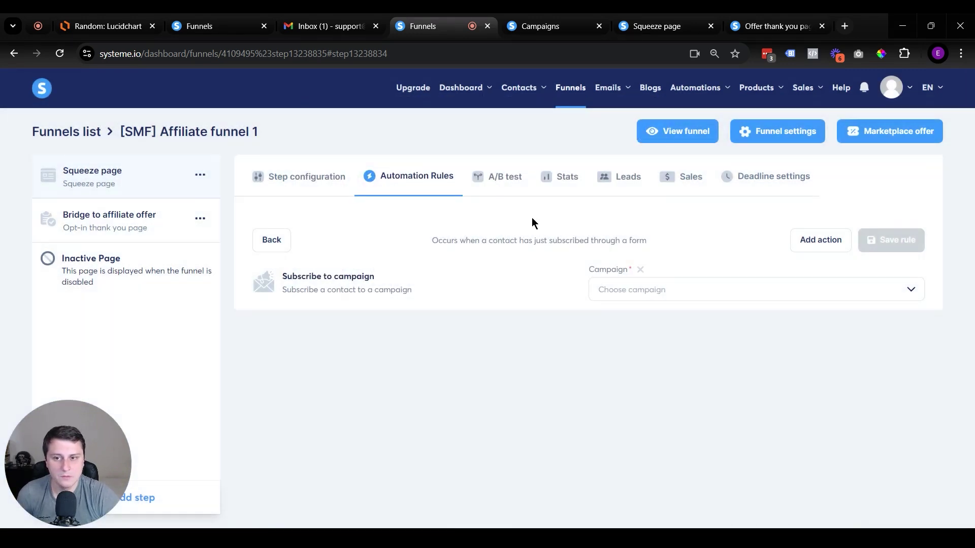
left_click(719, 297)
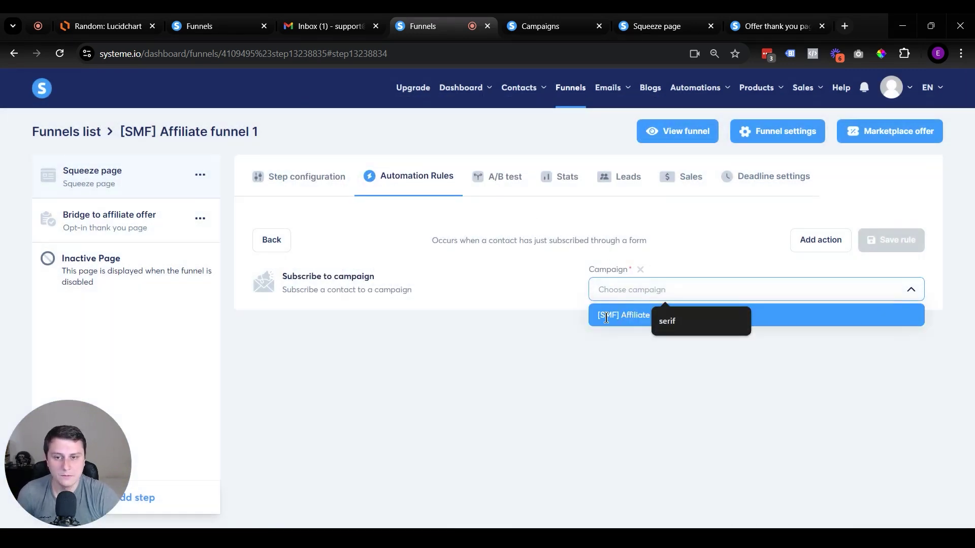
left_click(685, 315)
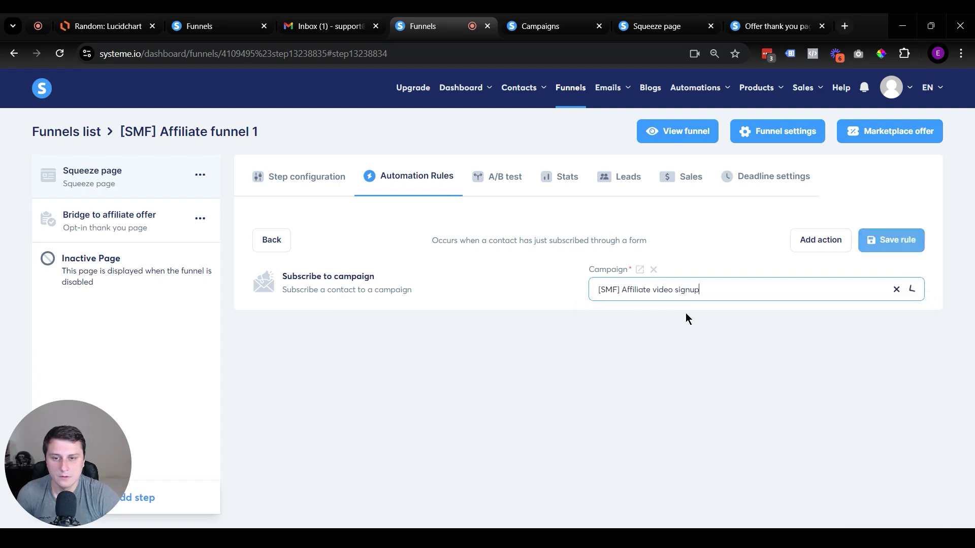
left_click(892, 242)
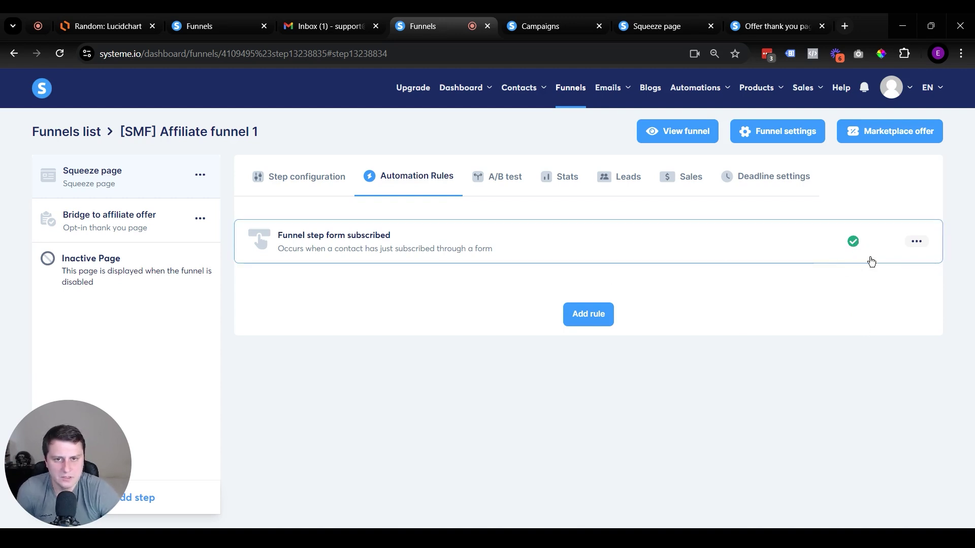
left_click(916, 242)
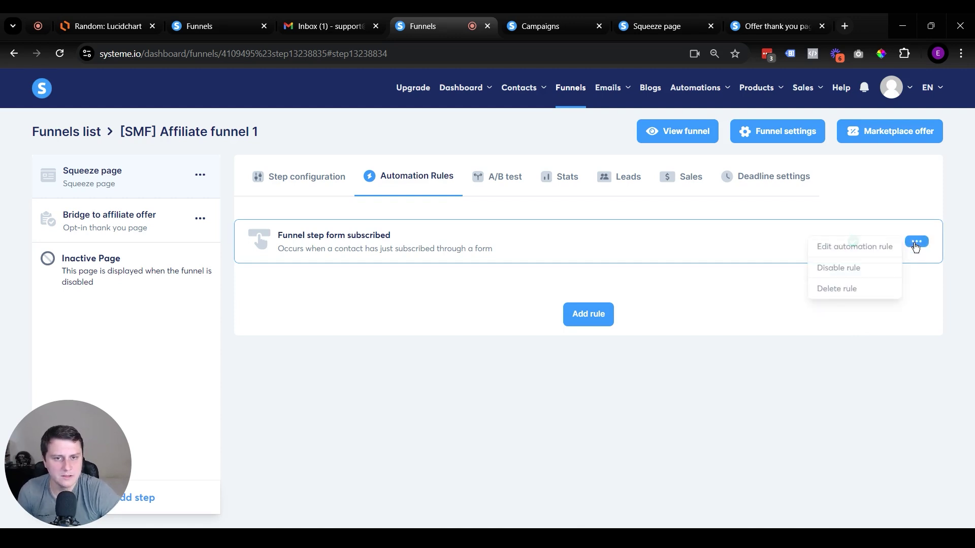
left_click(845, 268)
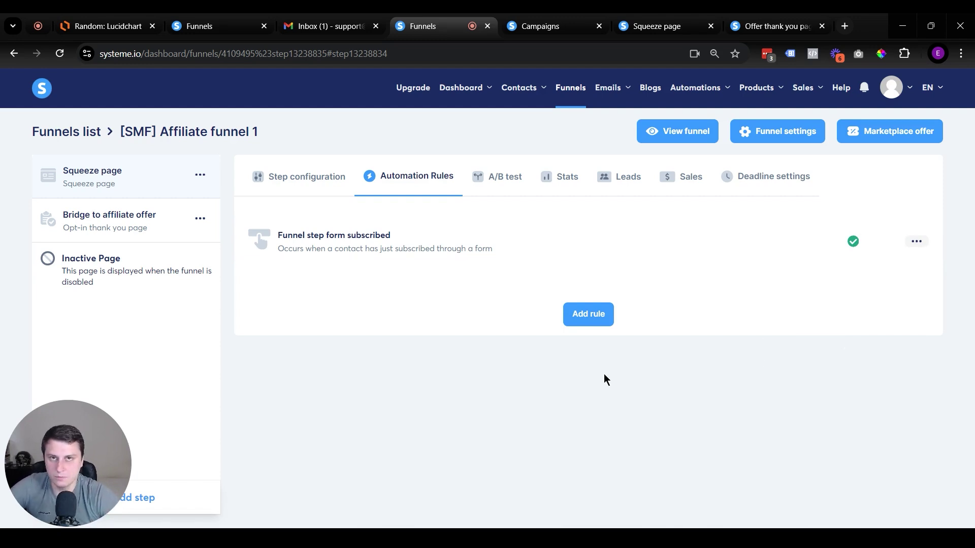
Step: Copy the Squeeze page's URL from its step configuration and open the live page in a new browser tab
left_click(285, 177)
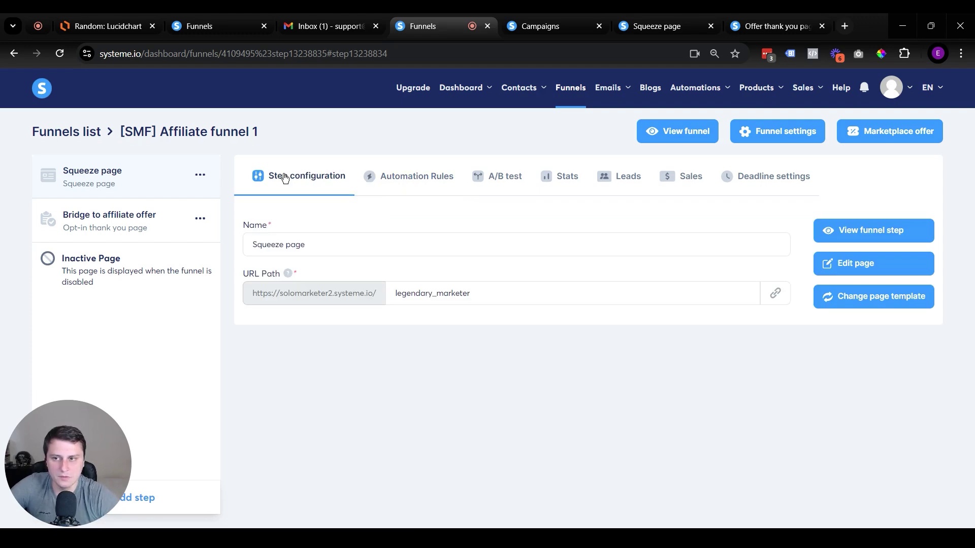
left_click(787, 299)
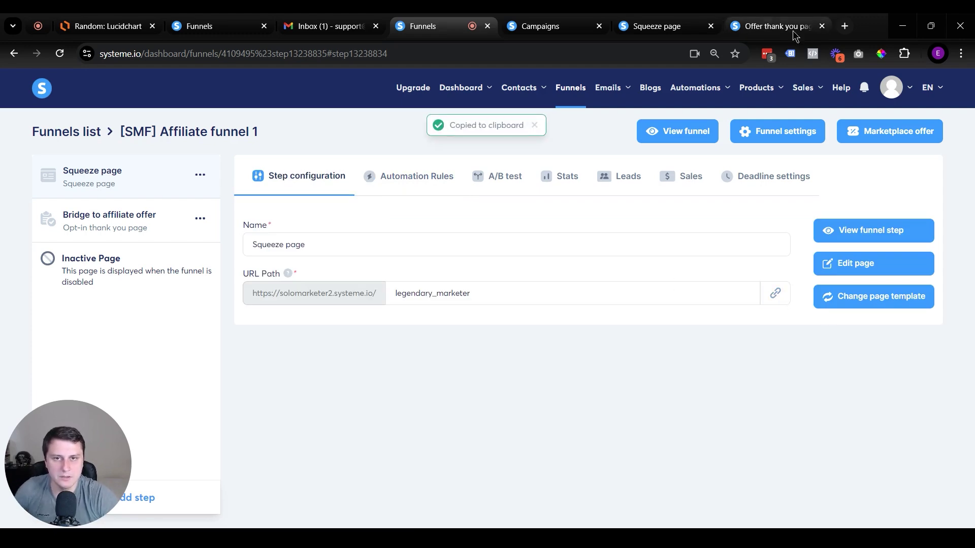
left_click(845, 27)
key("ctrl+v")
key("Return")
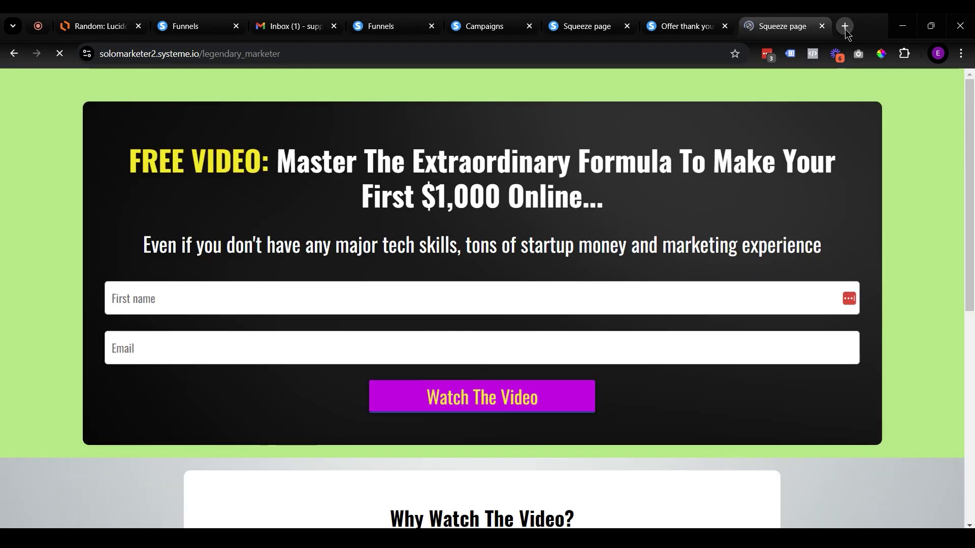